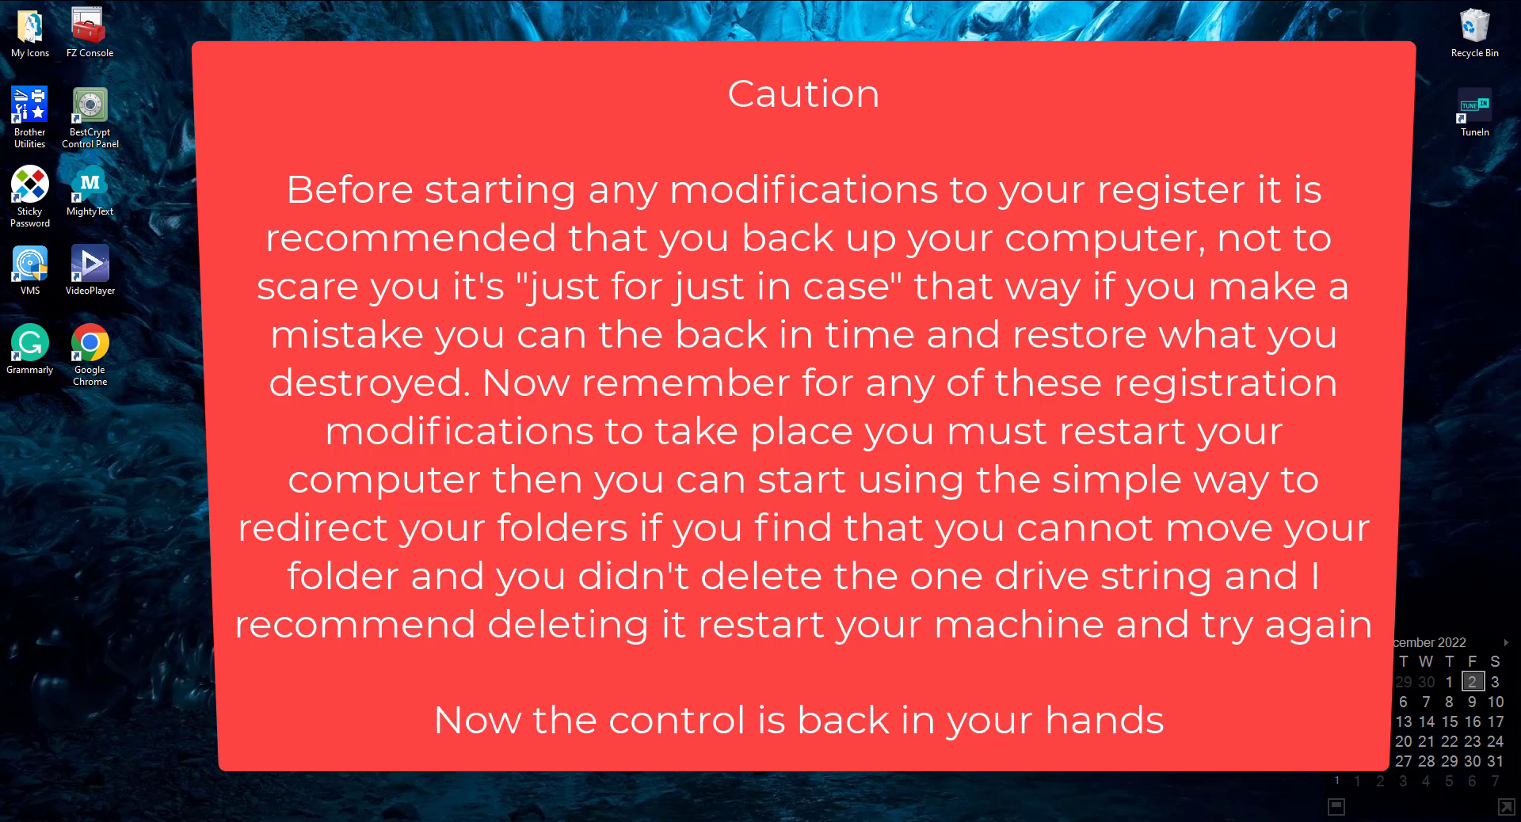
- Open File Explorer and show the contents of the Desktop folder under This PC
left_click(22, 821)
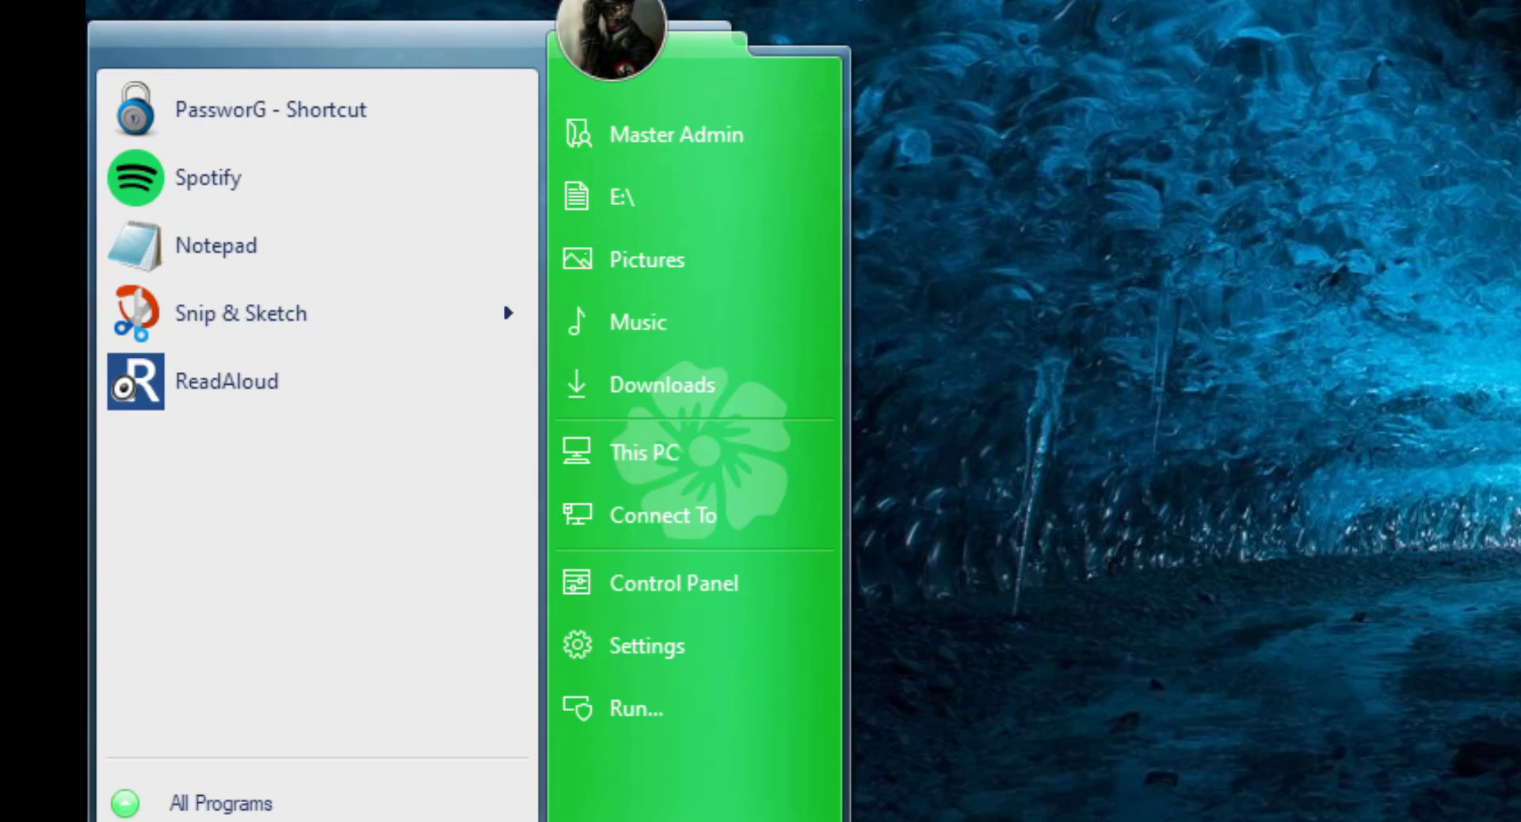
key("super+e")
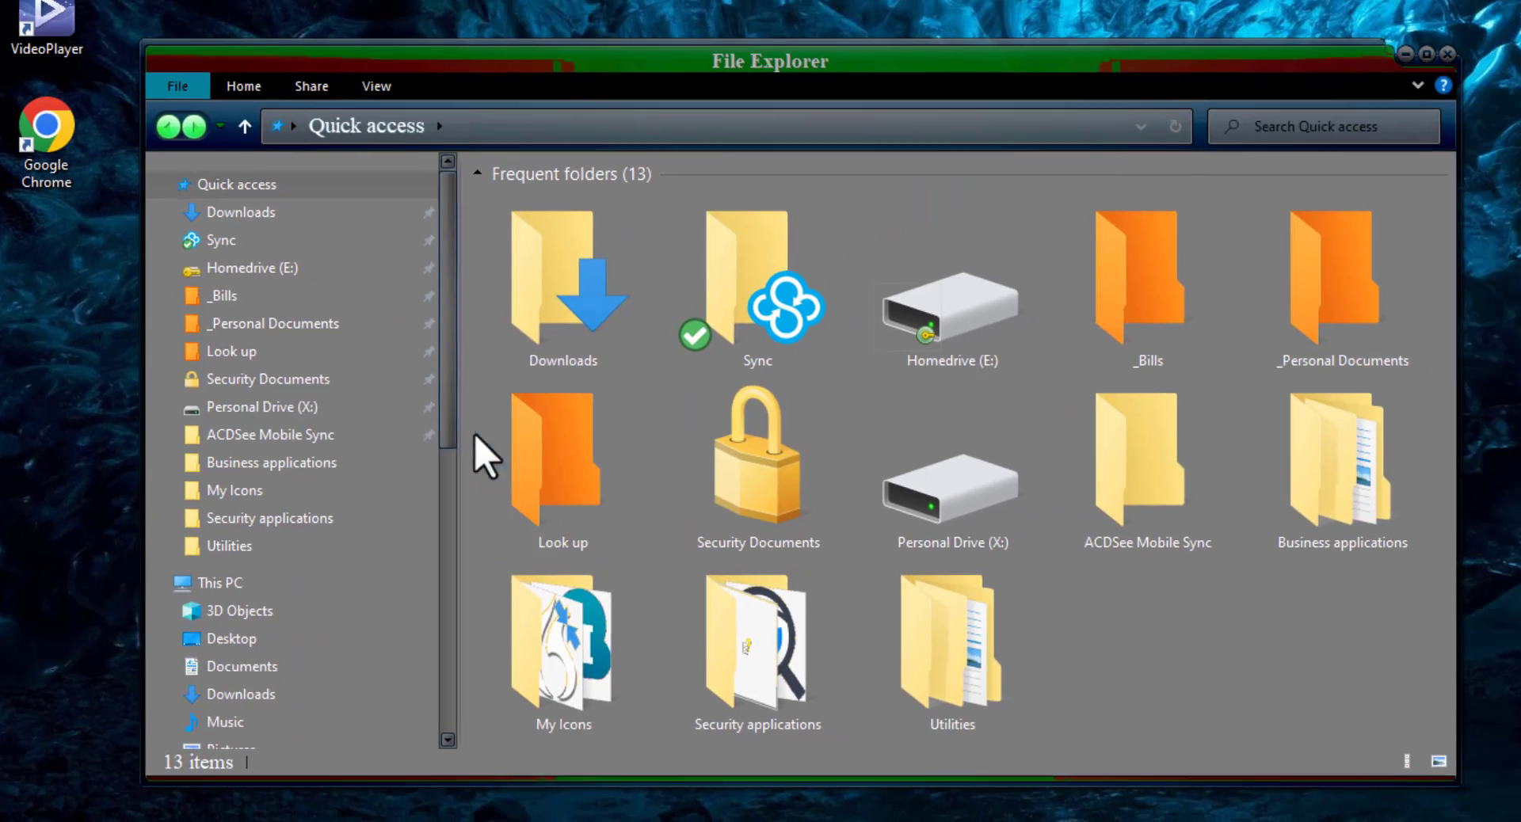
left_click(248, 642)
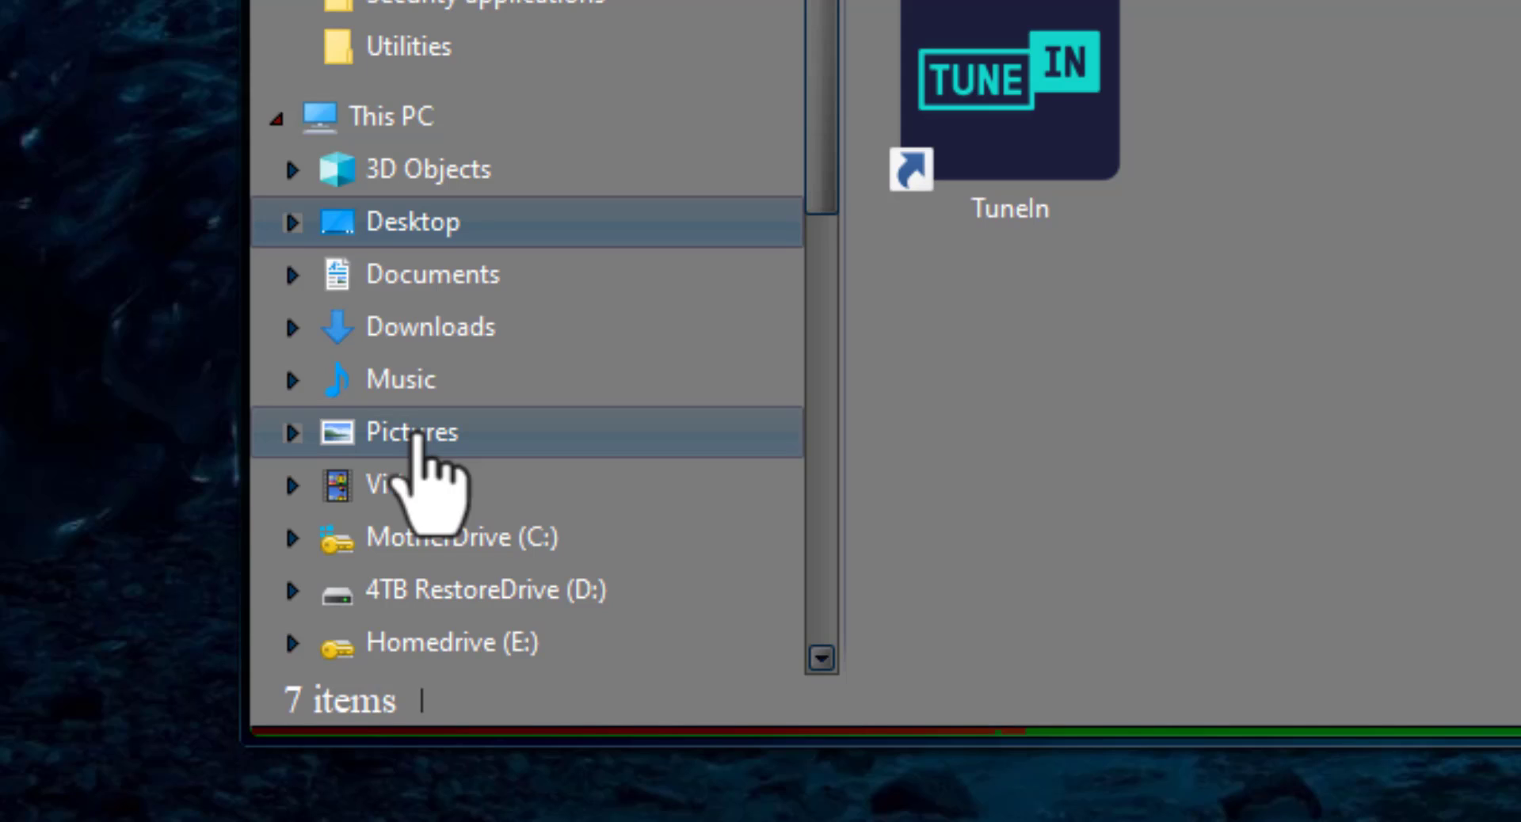
- Check the Location settings in the Pictures folder's properties, and close the properties and the File Explorer window
right_click(413, 435)
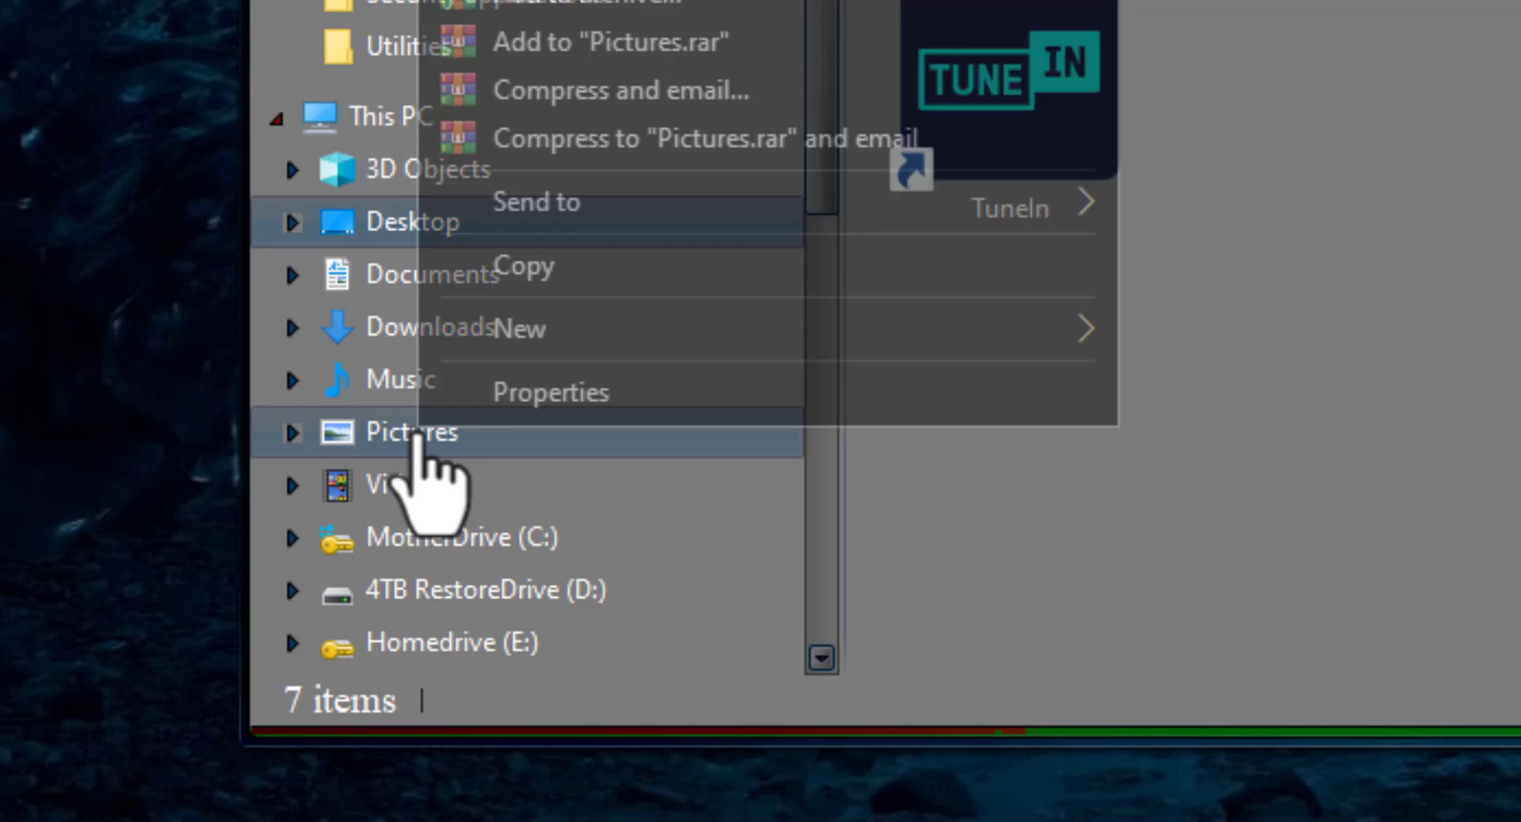
left_click(539, 390)
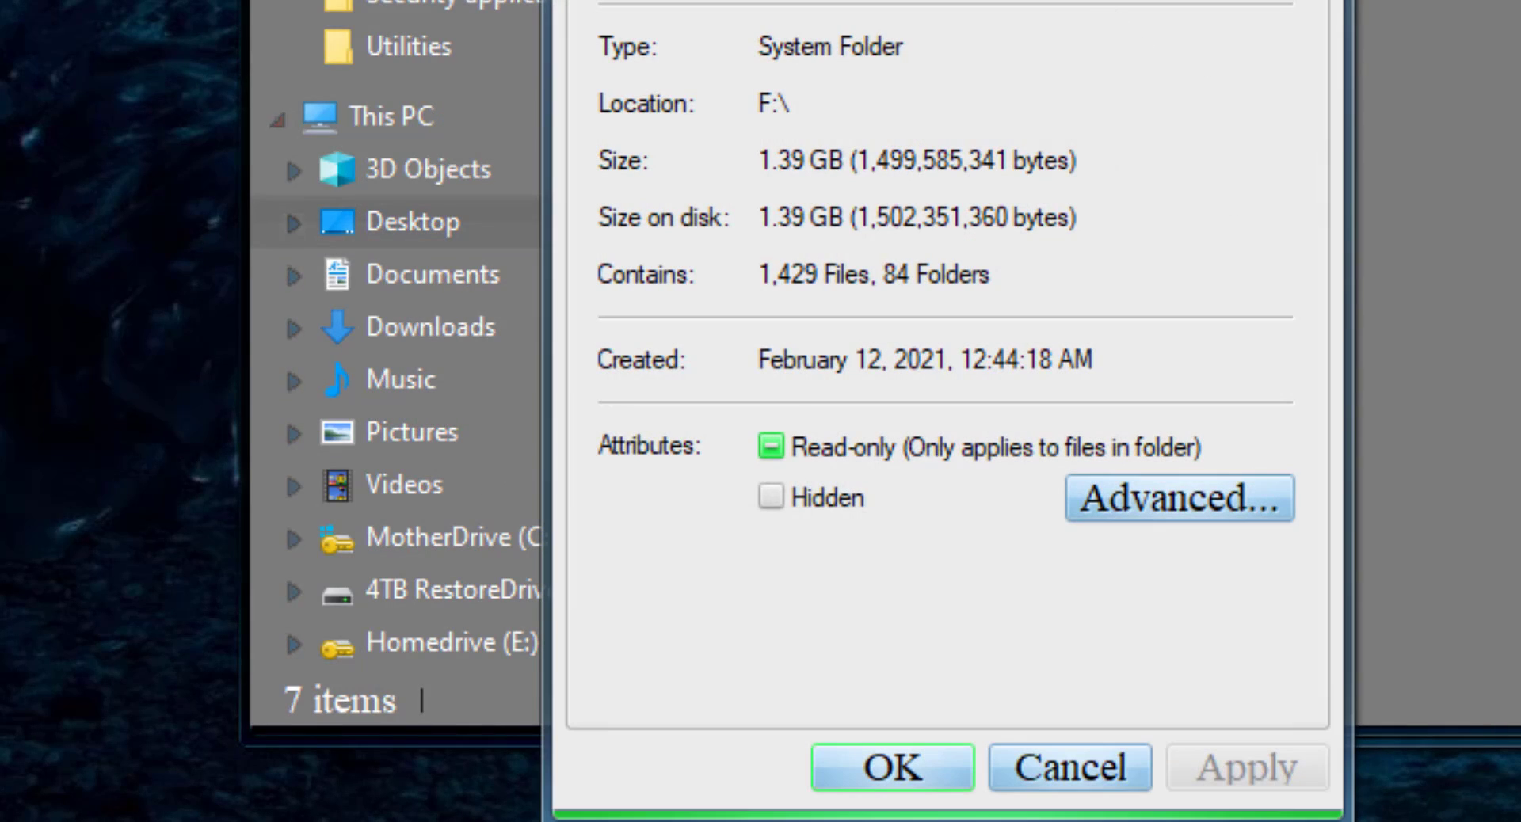
left_click_drag(911, 0, 1448, 0)
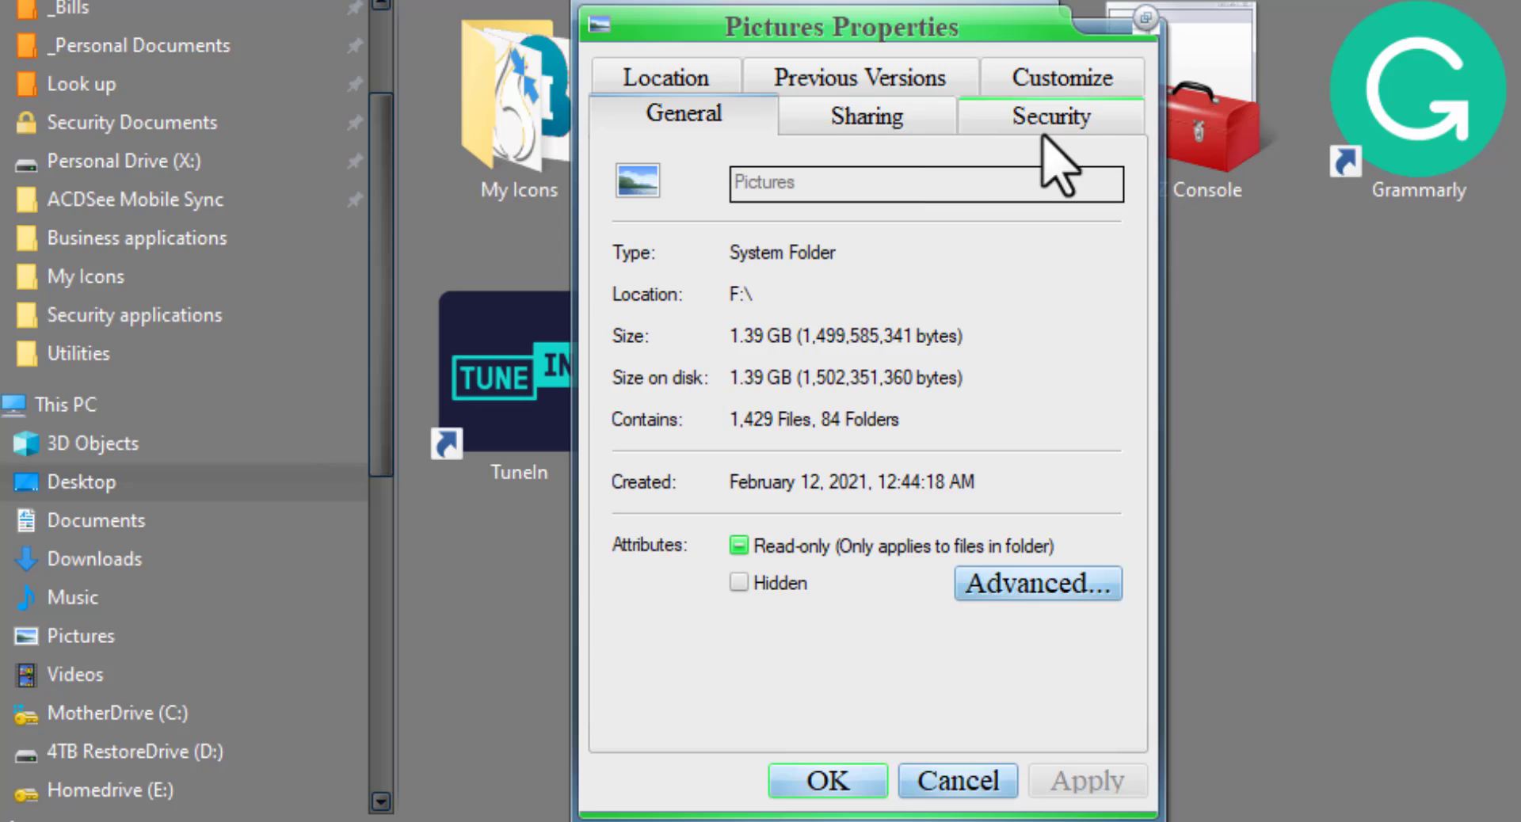
left_click(680, 84)
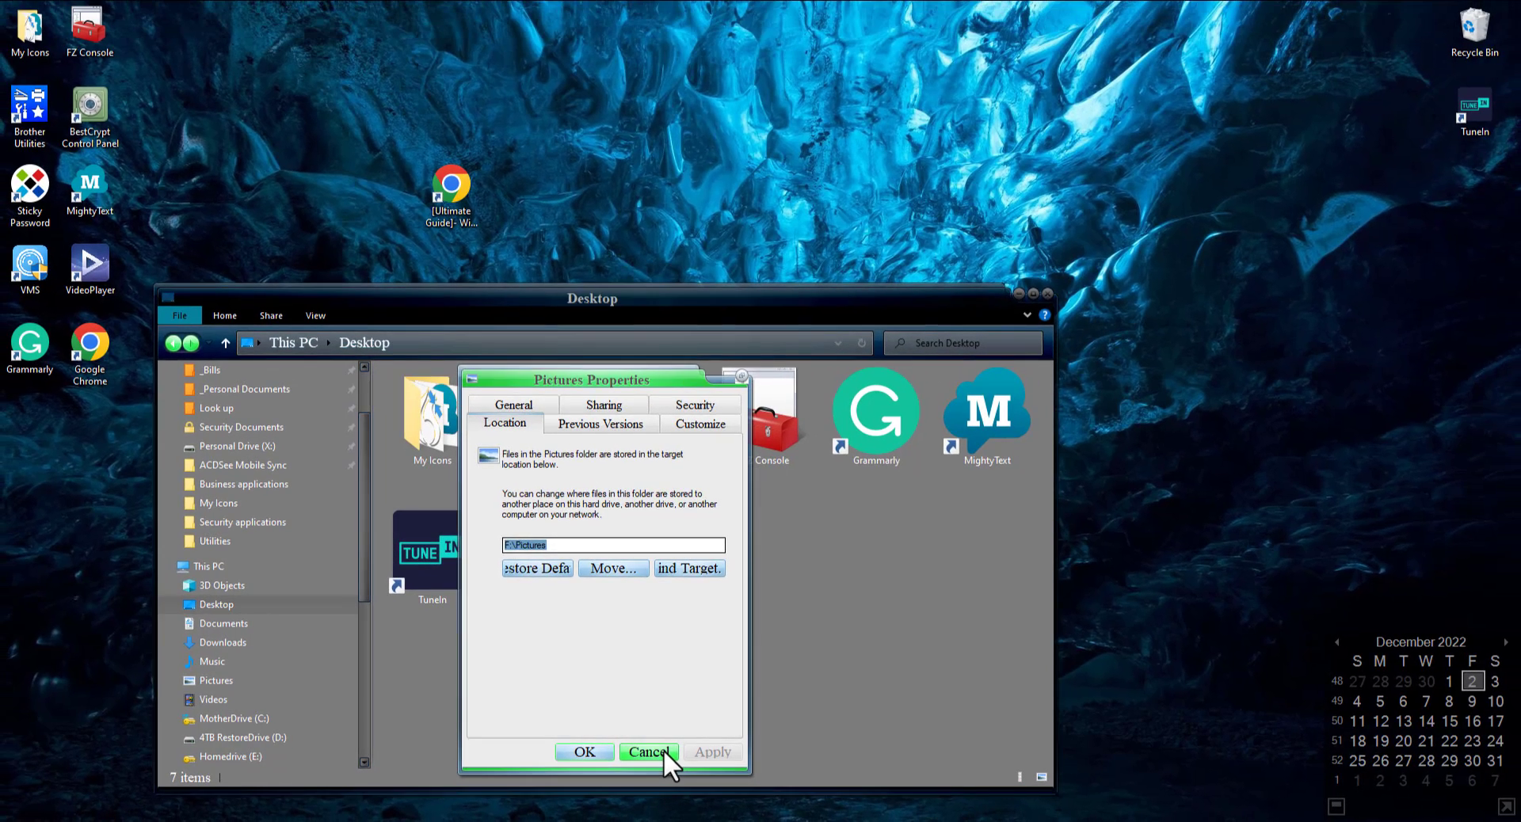
left_click(723, 756)
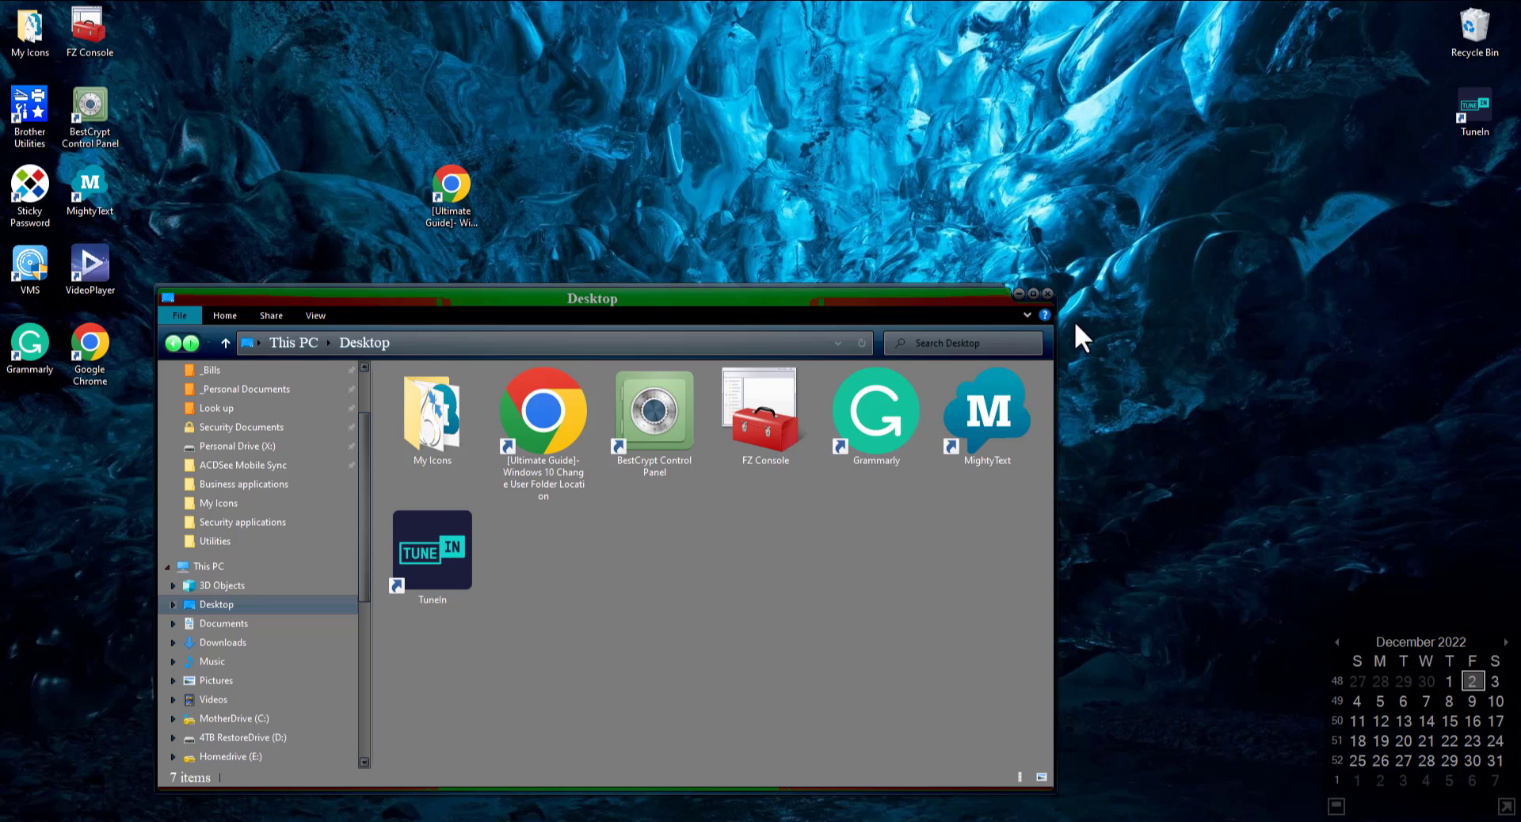
left_click(1046, 293)
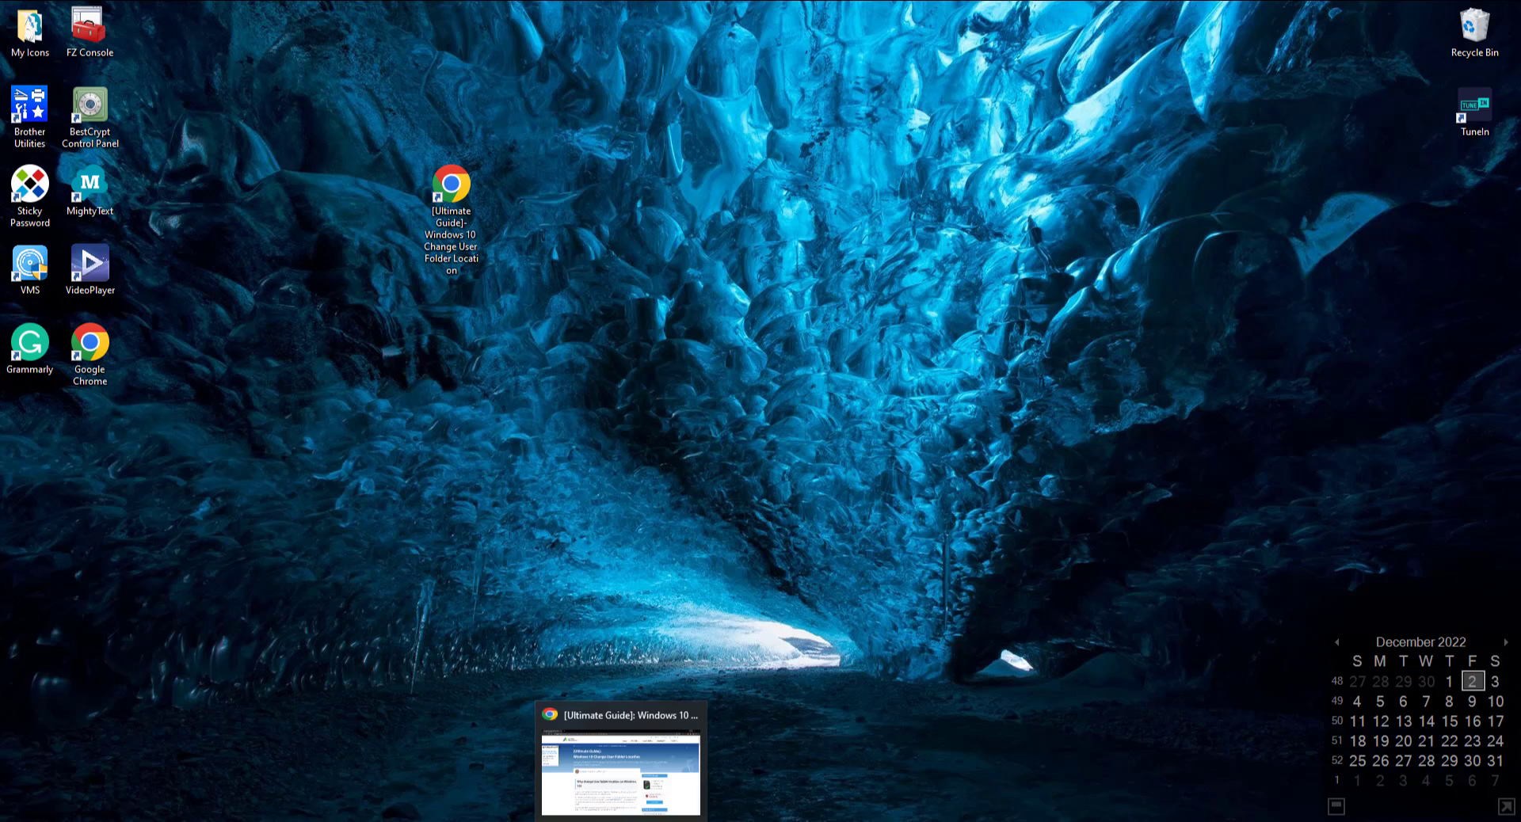
- Switch to the Windows 10 Change User Folder Location guide in Chrome and read Method 1, which uses the registry
left_click(621, 821)
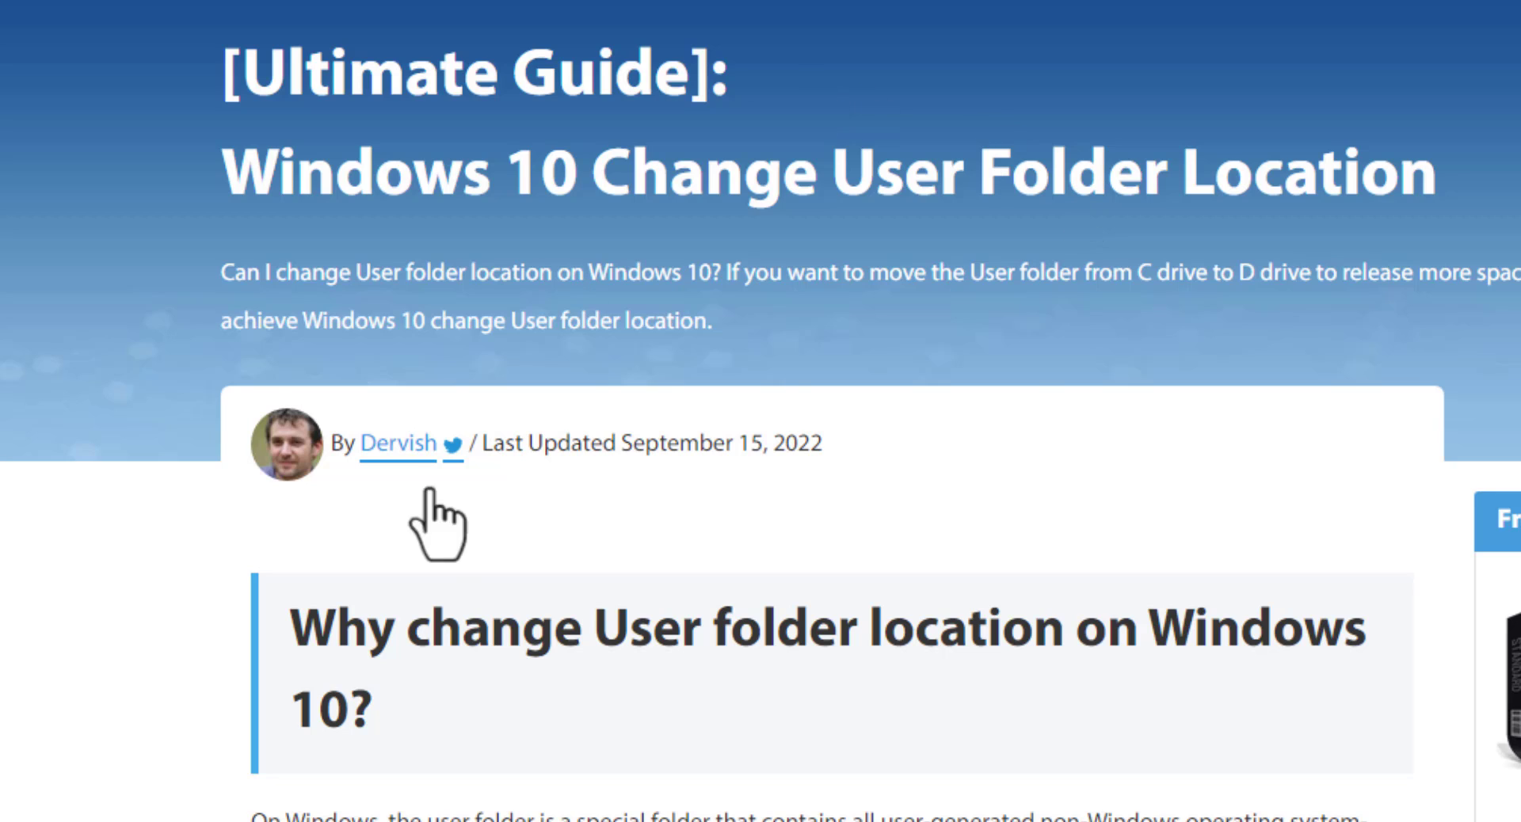
scroll(605, 625, "down", 5)
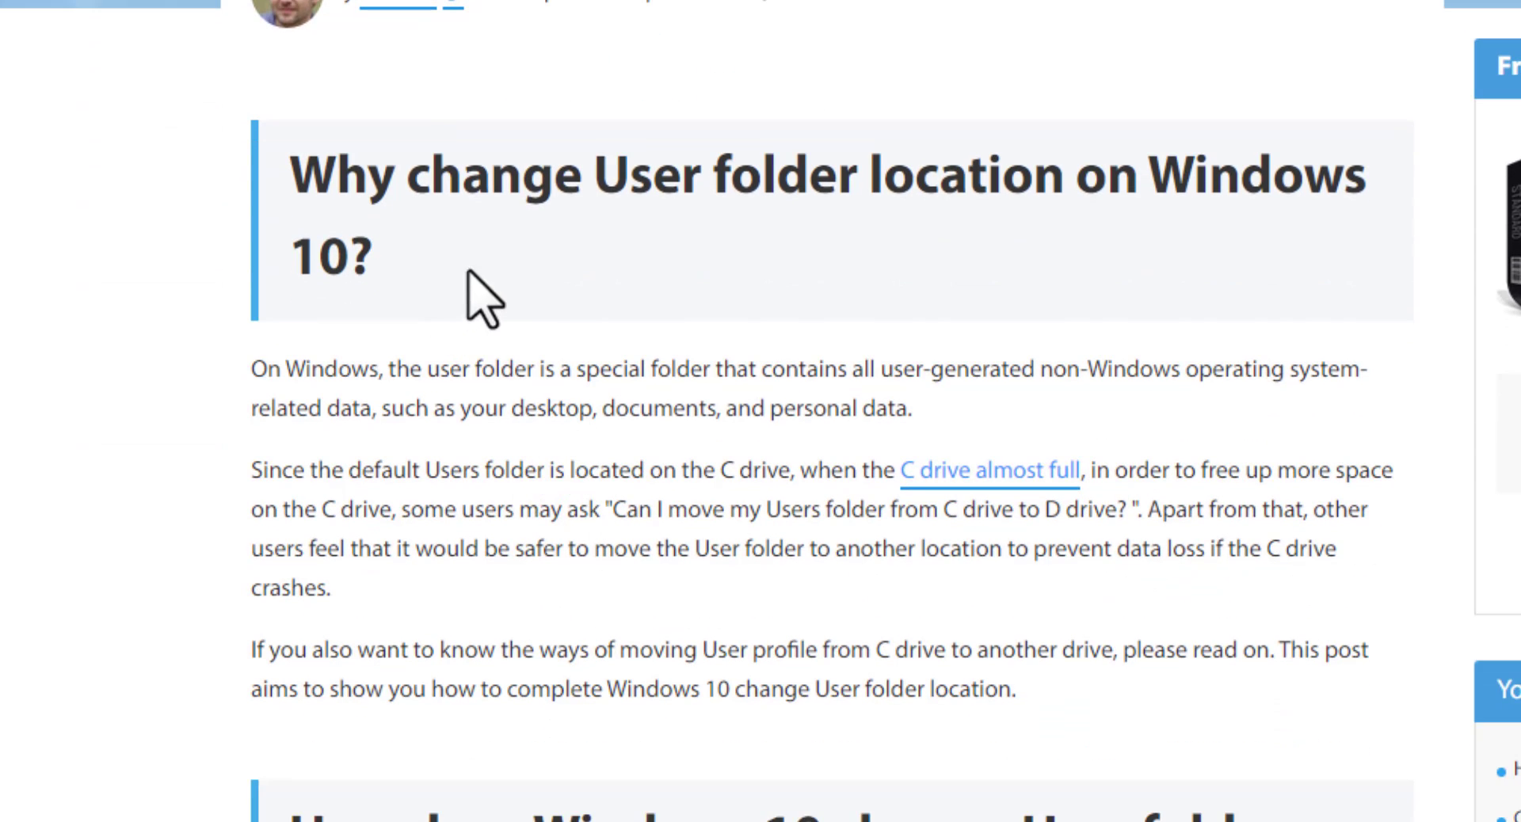
scroll(863, 266, "down", 7)
scroll(383, 177, "up", 3)
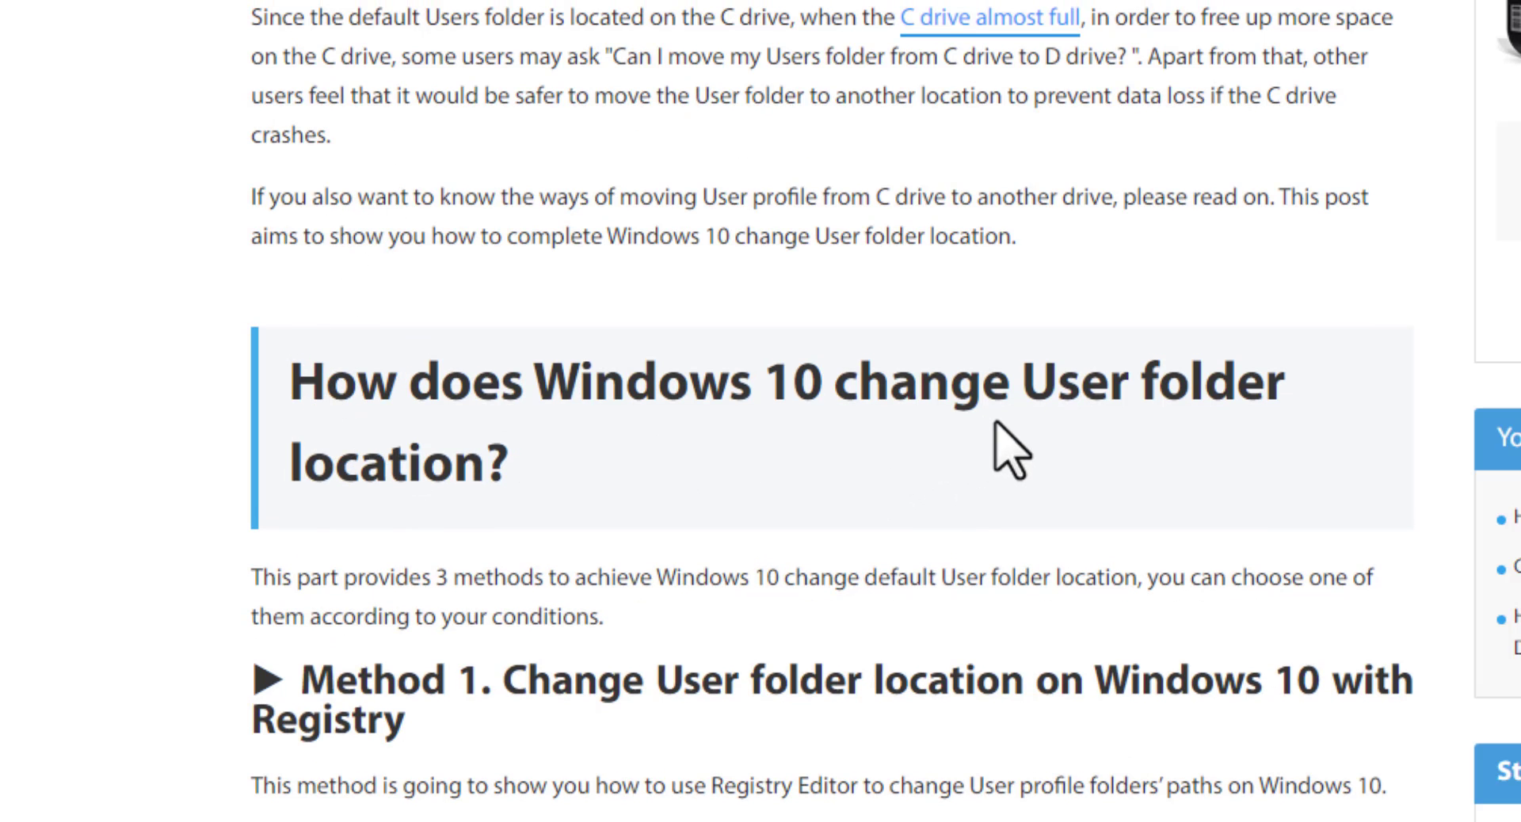
scroll(1093, 385, "down", 5)
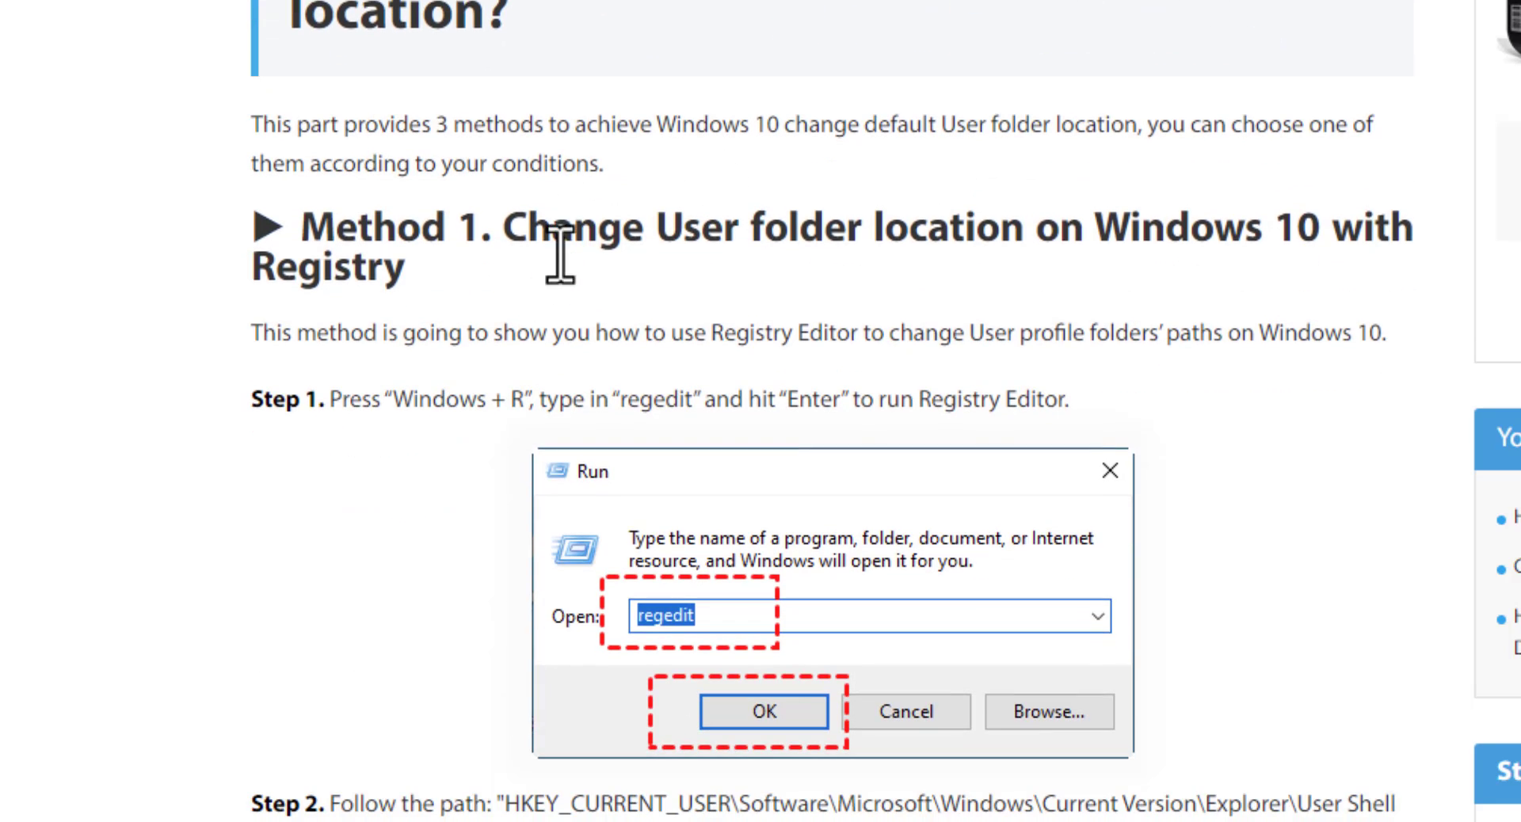
scroll(305, 396, "down", 5)
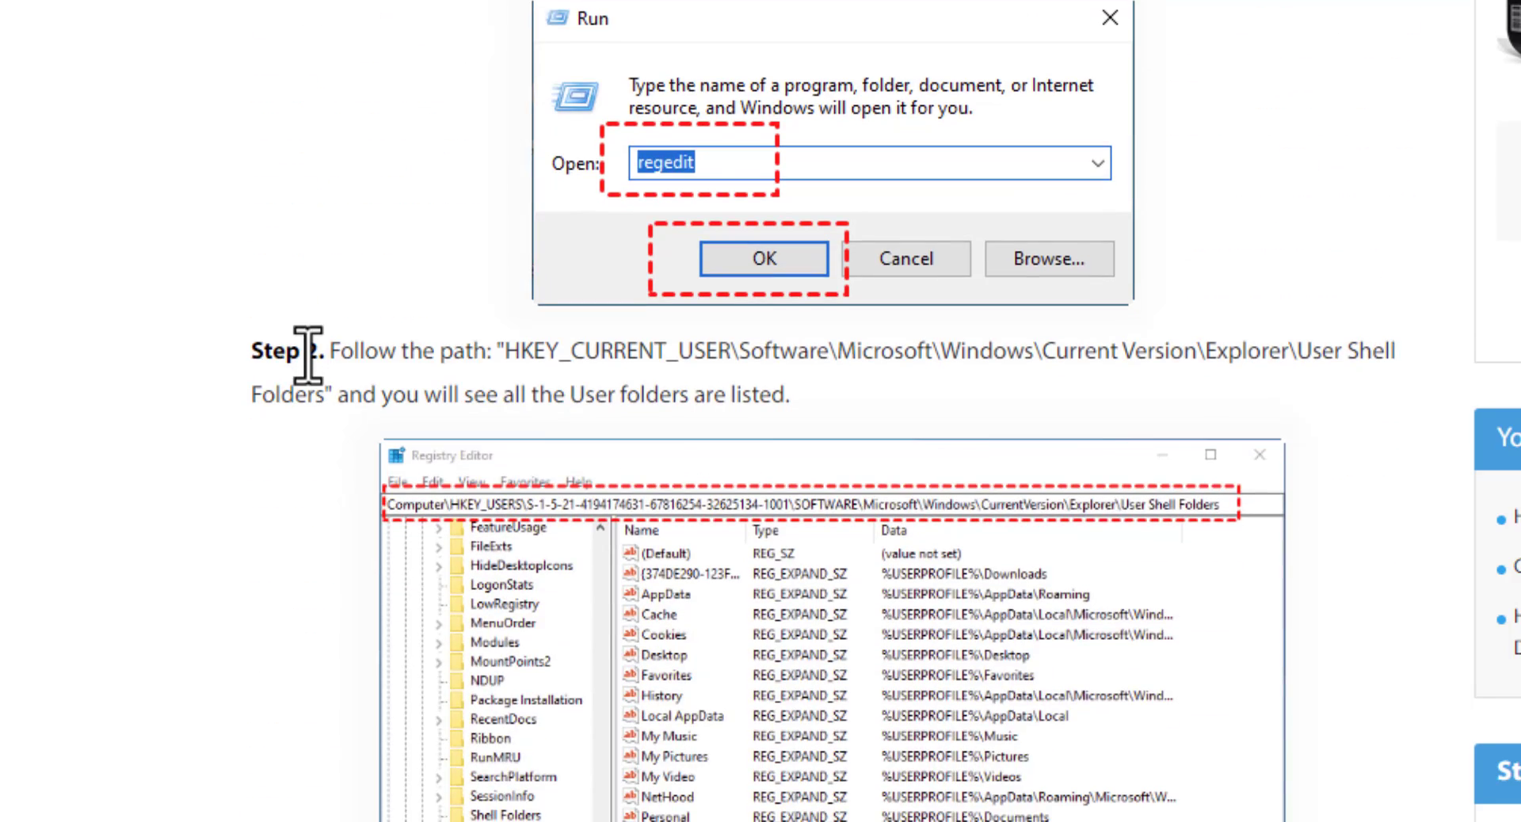
scroll(314, 273, "up", 3)
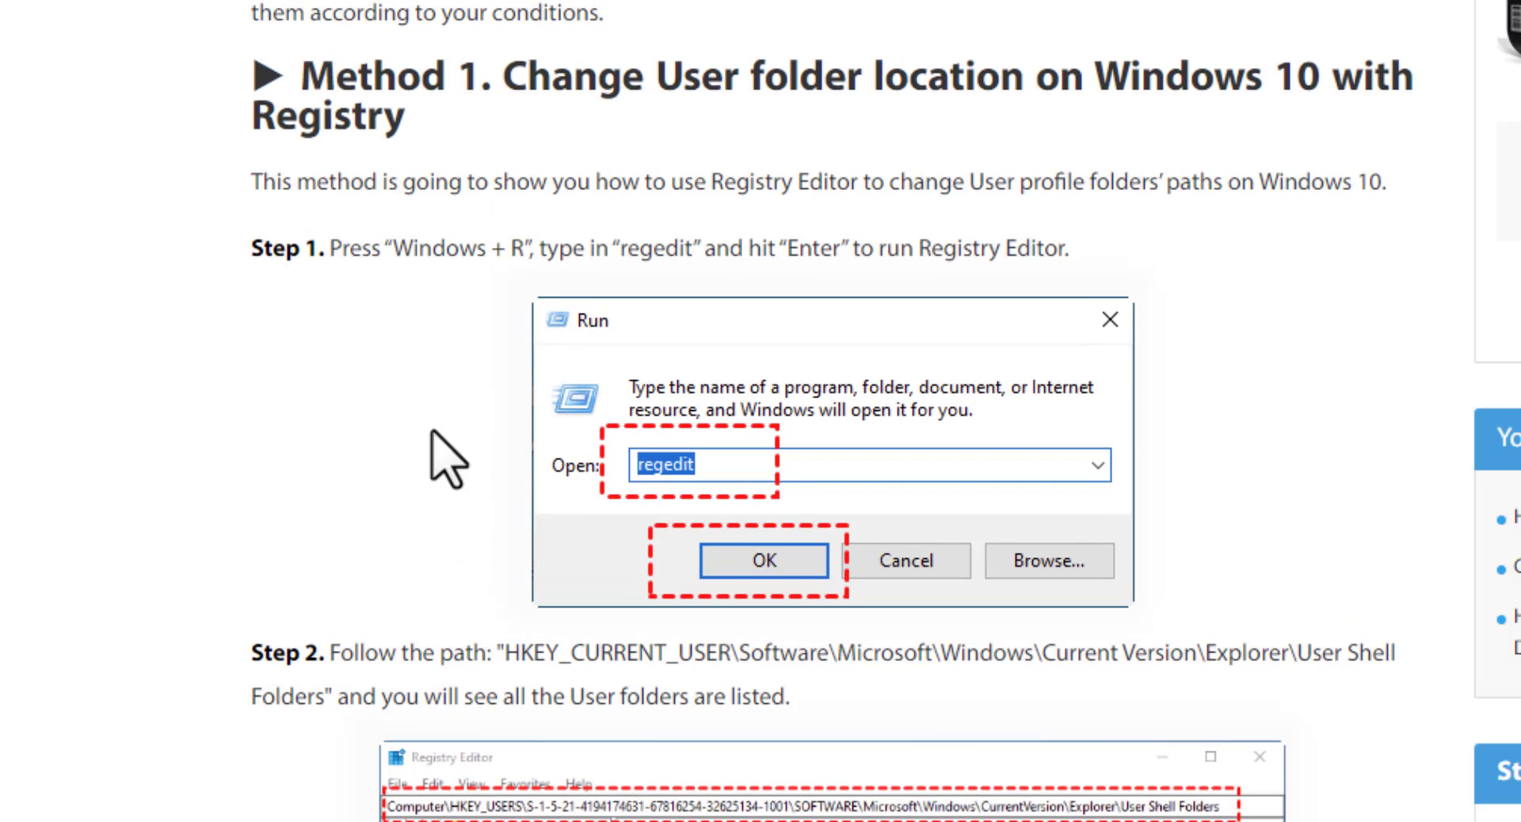
scroll(501, 398, "down", 5)
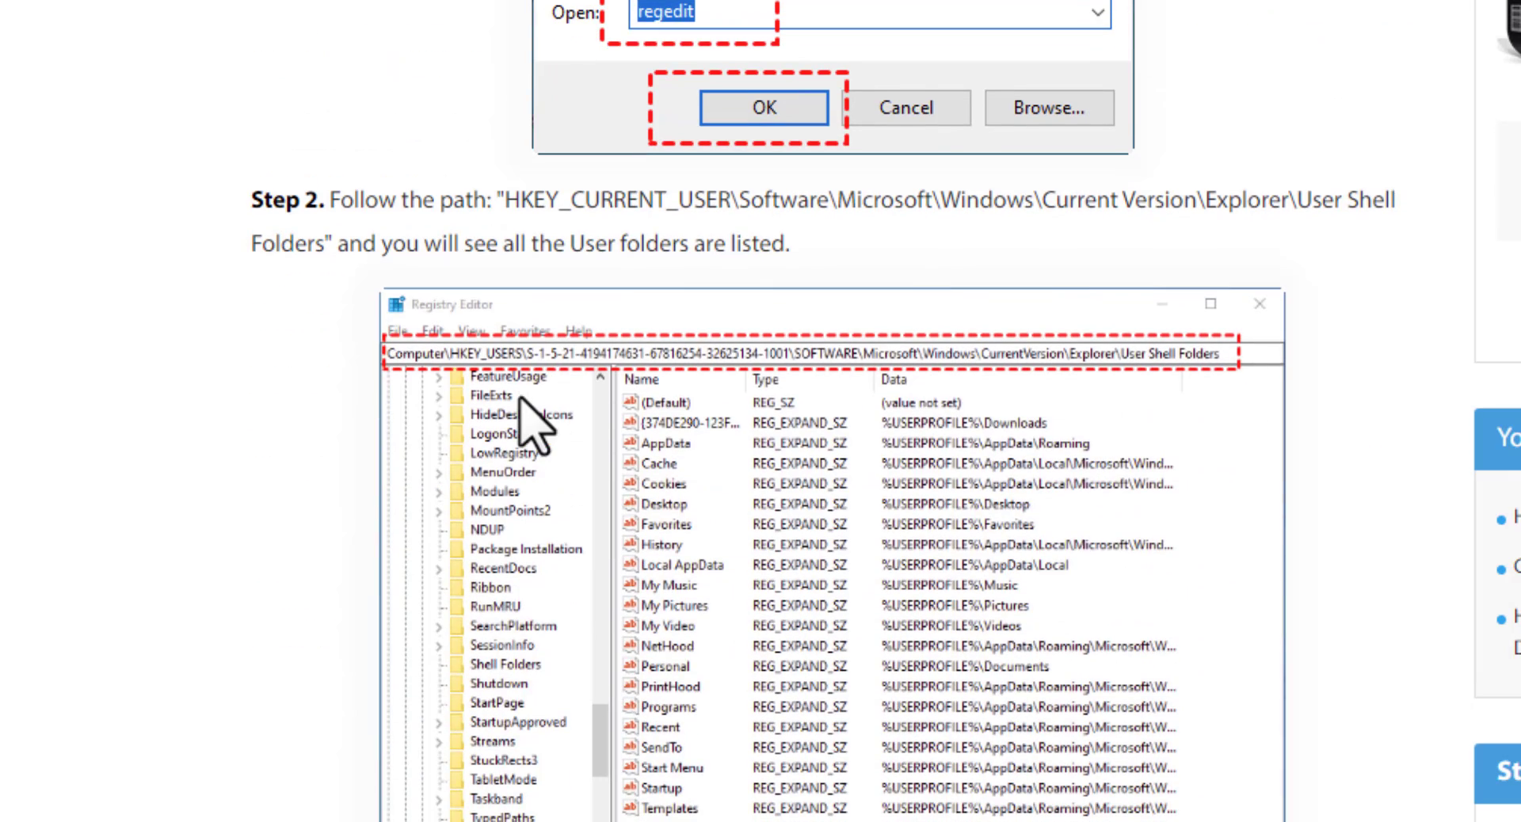
scroll(520, 396, "down", 10)
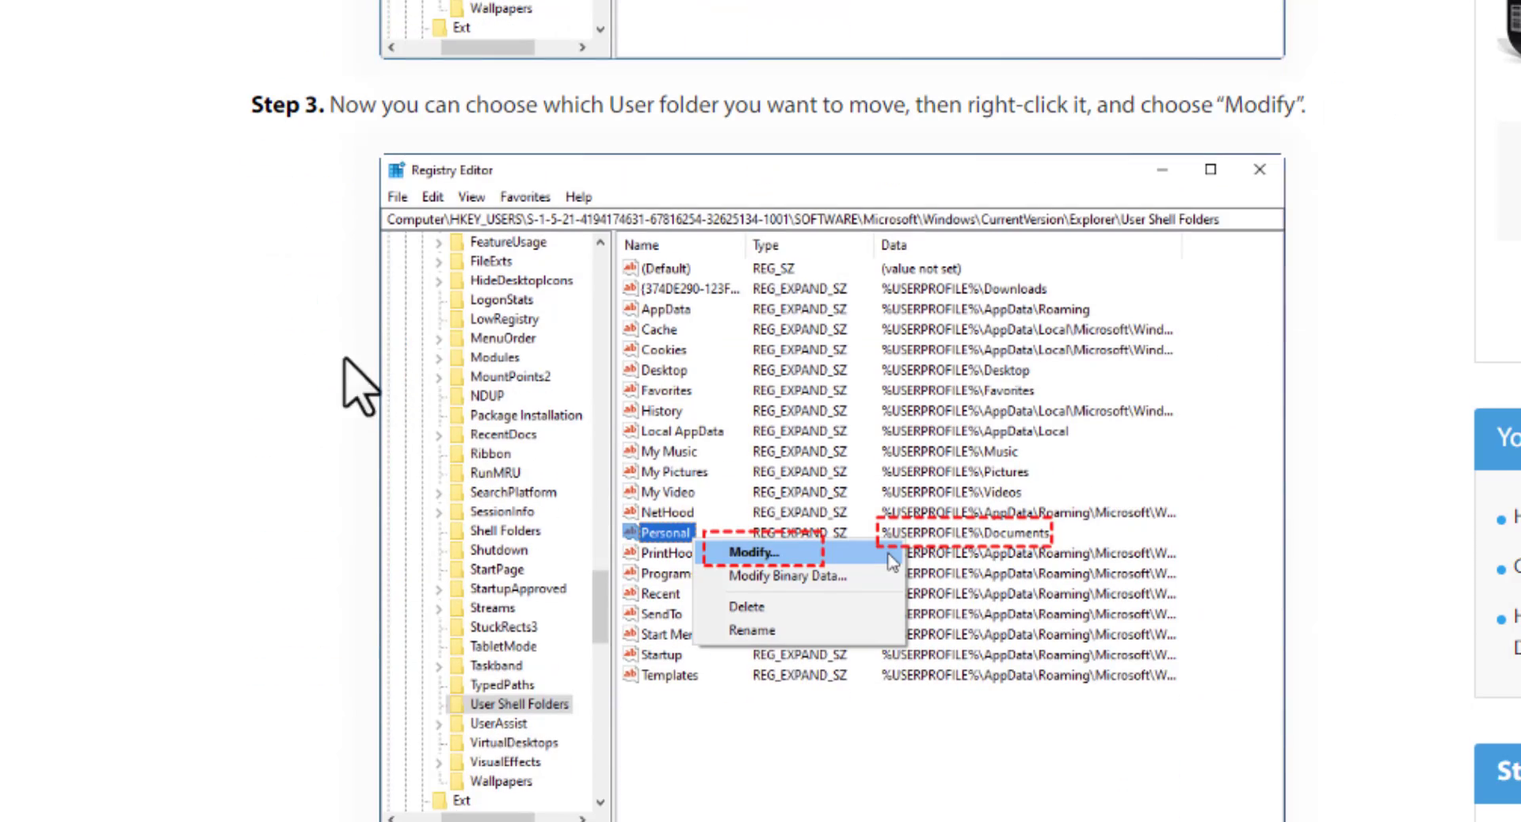
scroll(1077, 277, "down", 3)
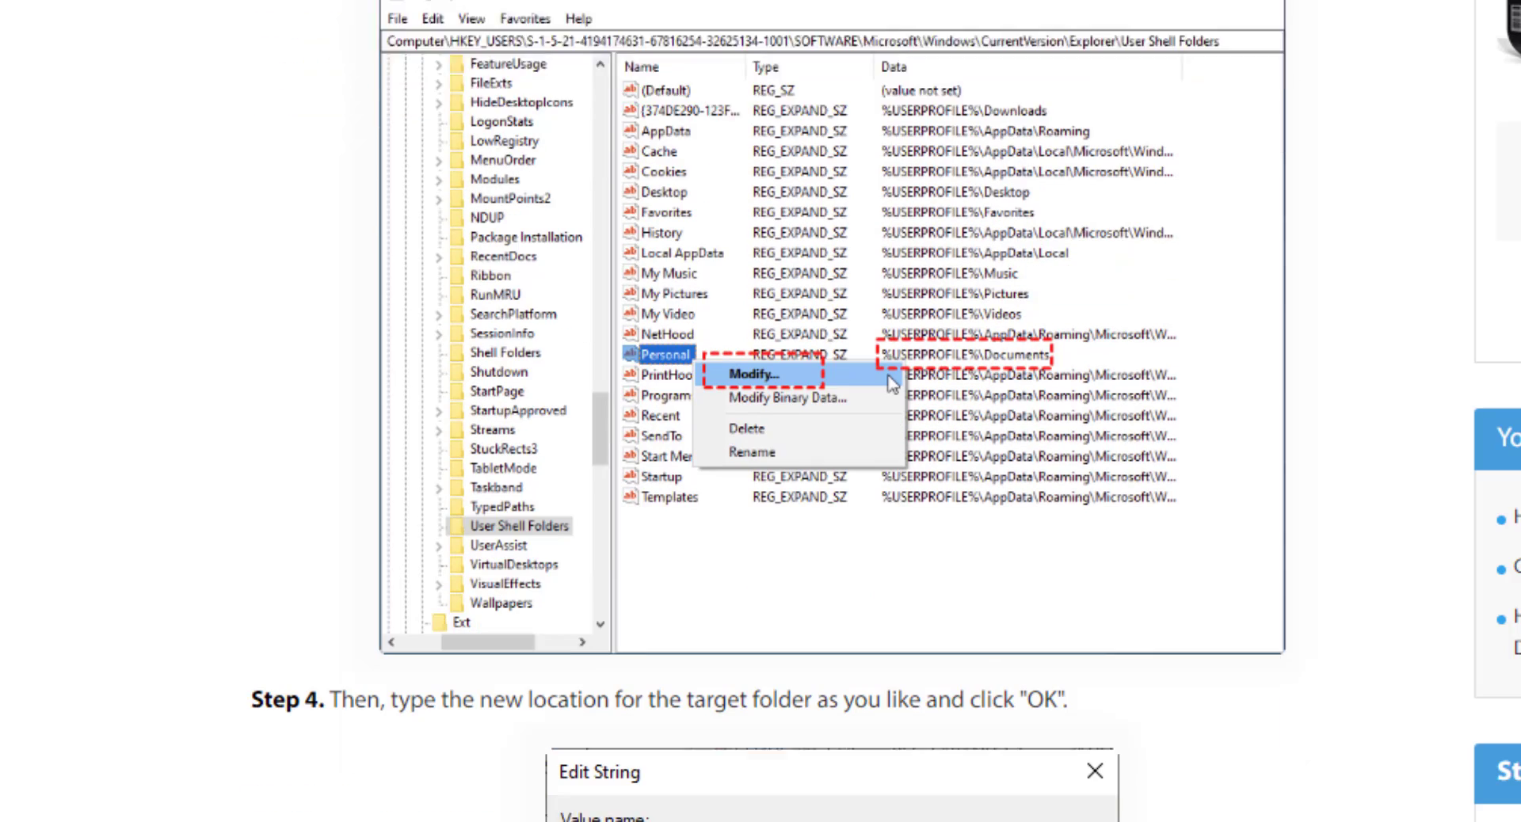
- Read the guide's Method 2 on changing a folder's location with File Explorer, and return to the desktop
scroll(1072, 797, "down", 9)
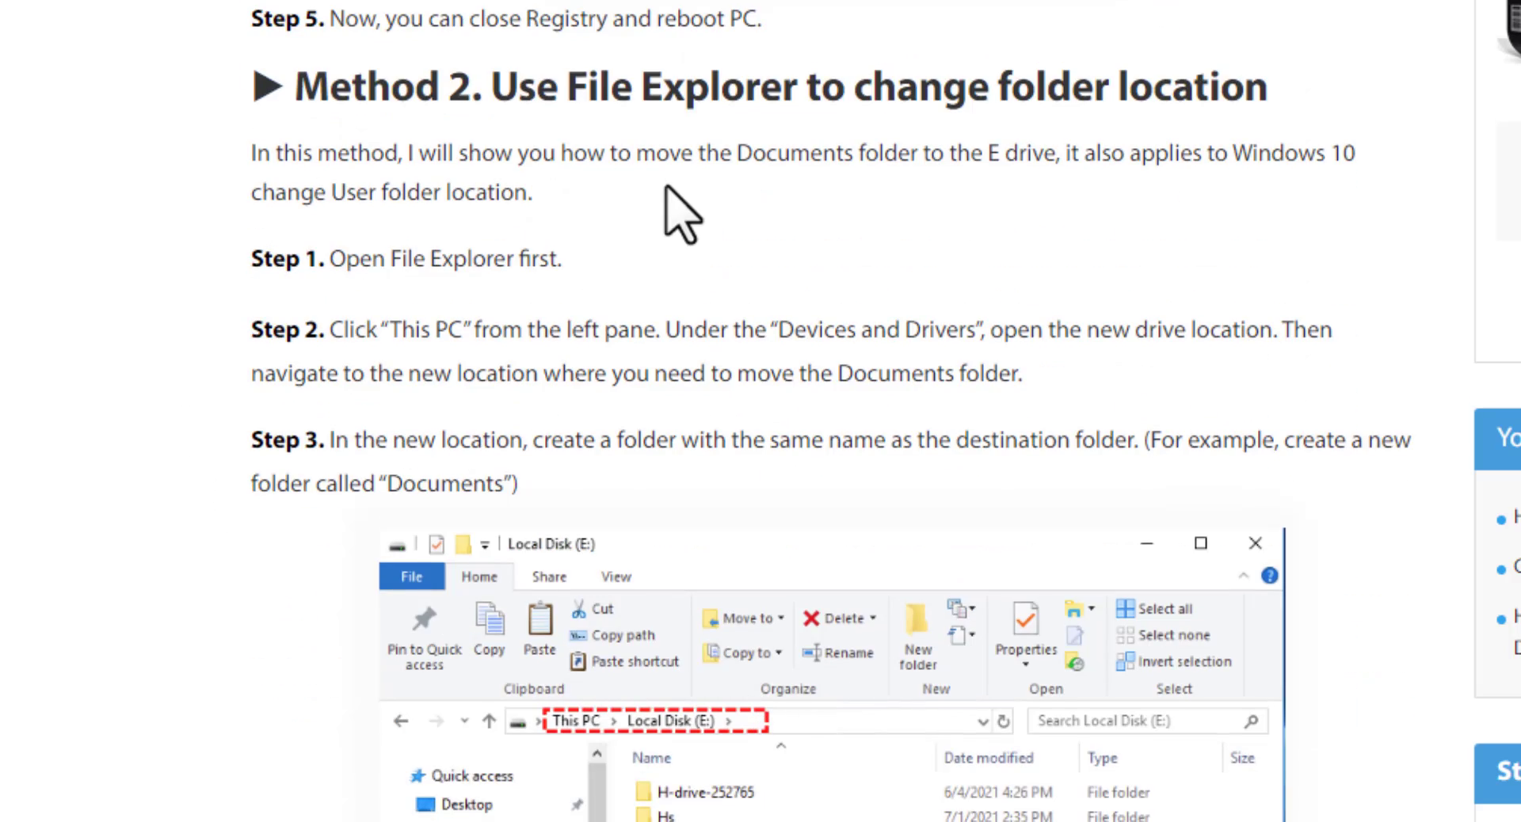
scroll(679, 210, "down", 2)
scroll(677, 800, "down", 7)
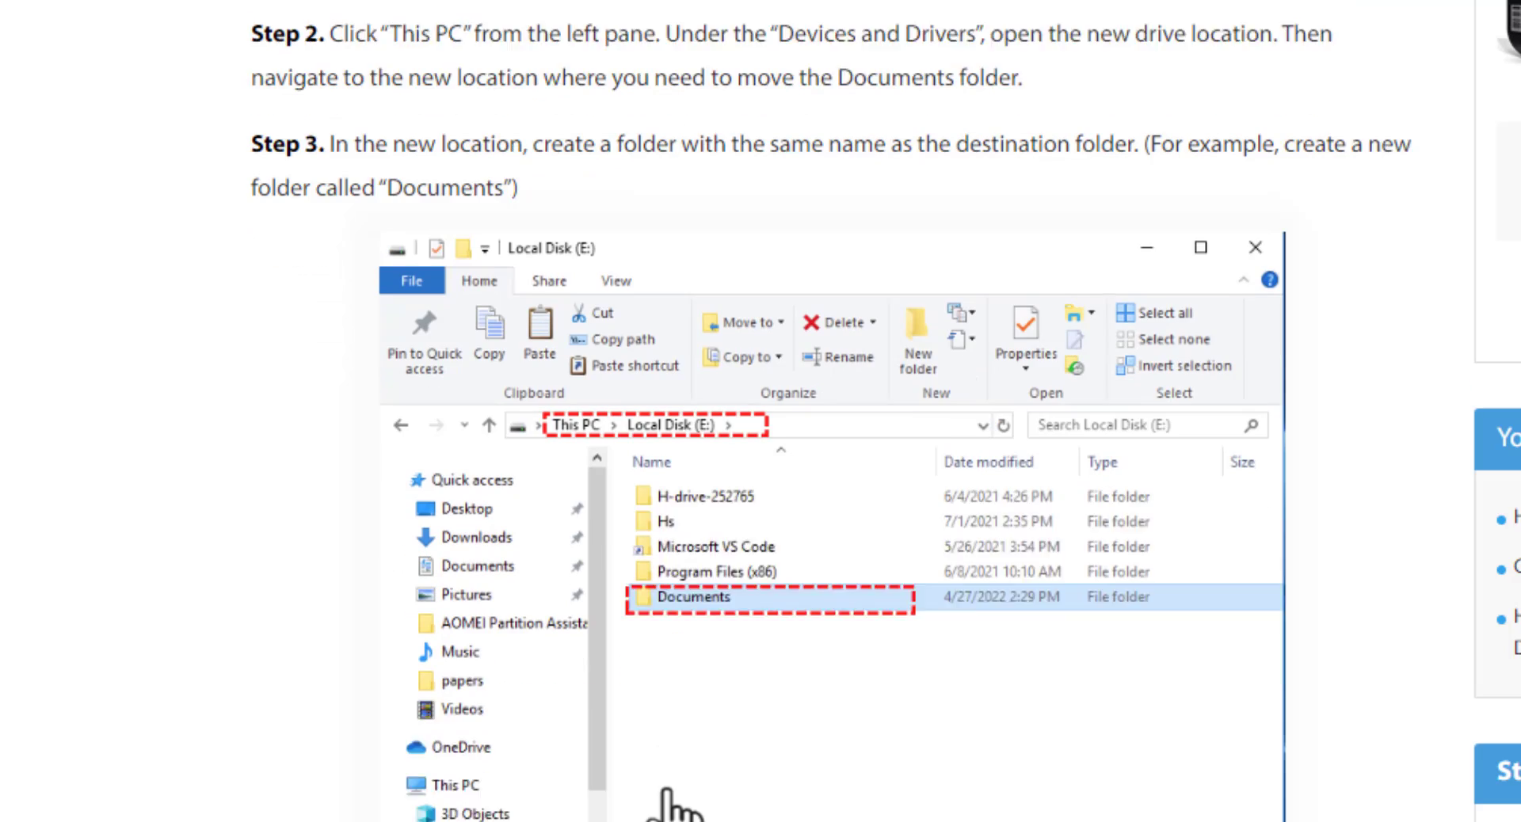
scroll(669, 792, "down", 5)
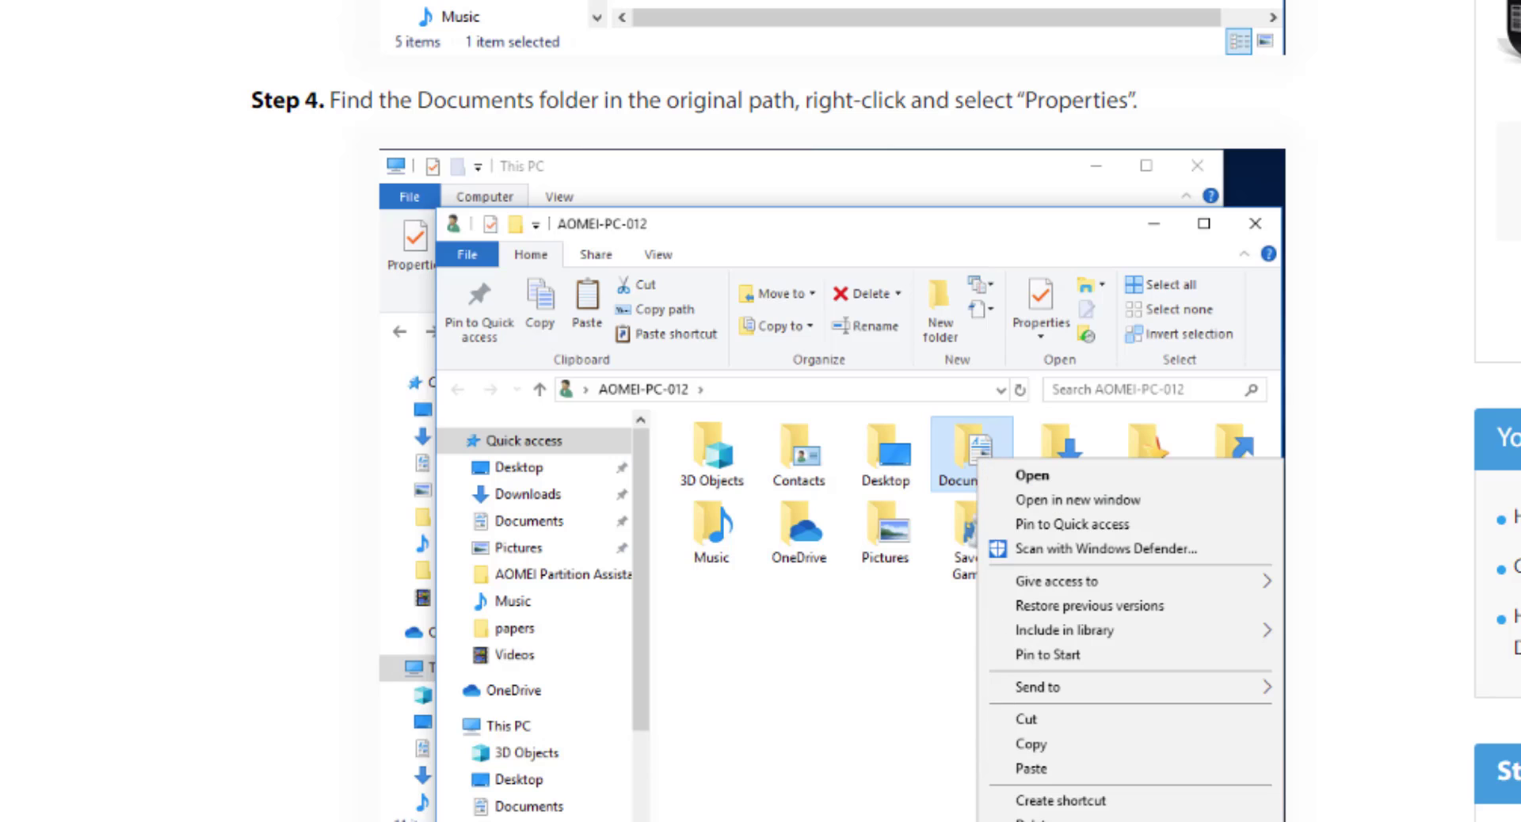
scroll(768, 412, "down", 7)
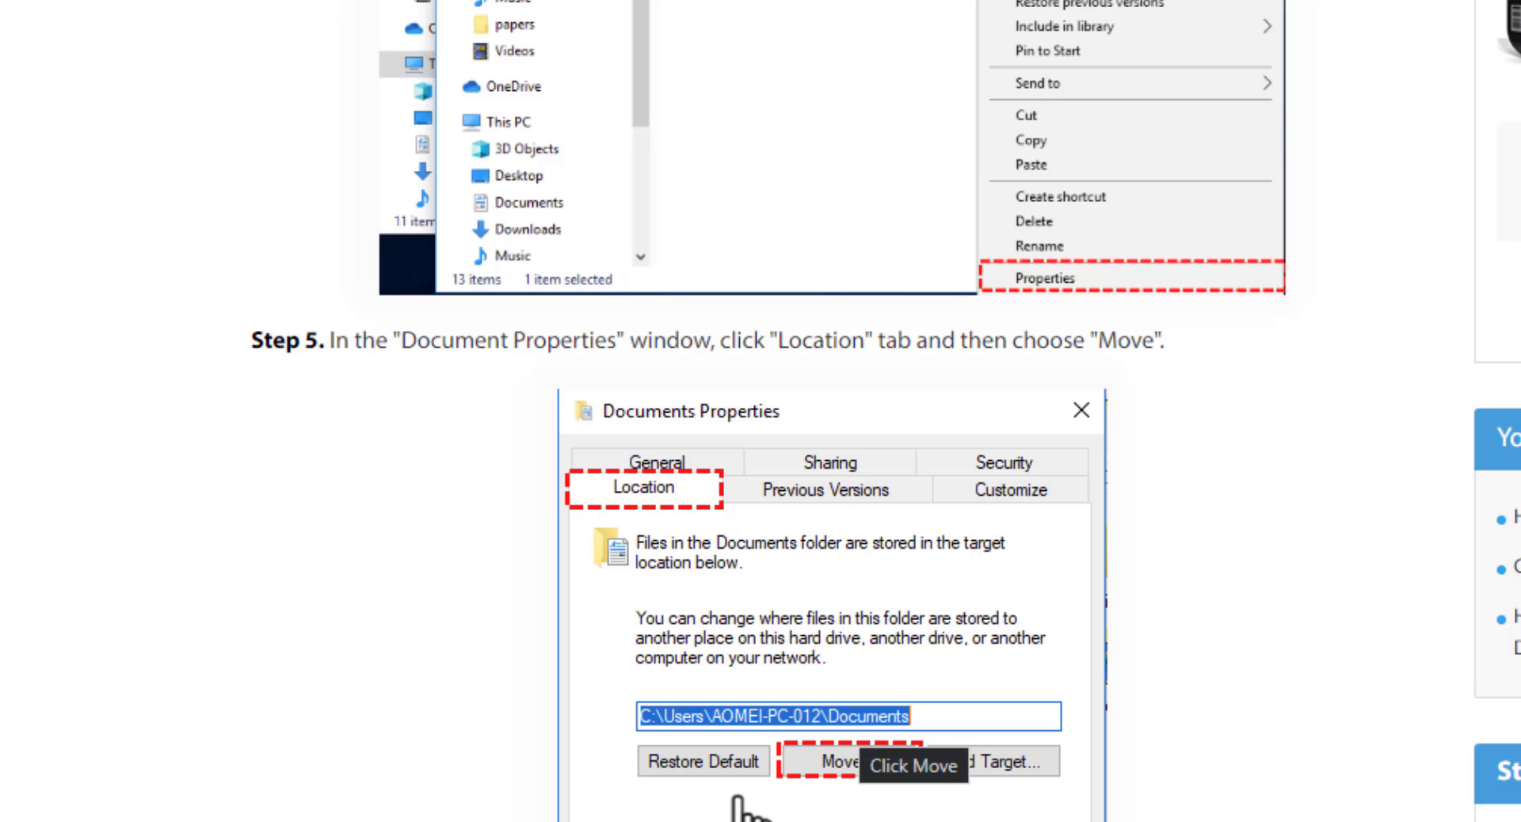
scroll(1204, 798, "down", 6)
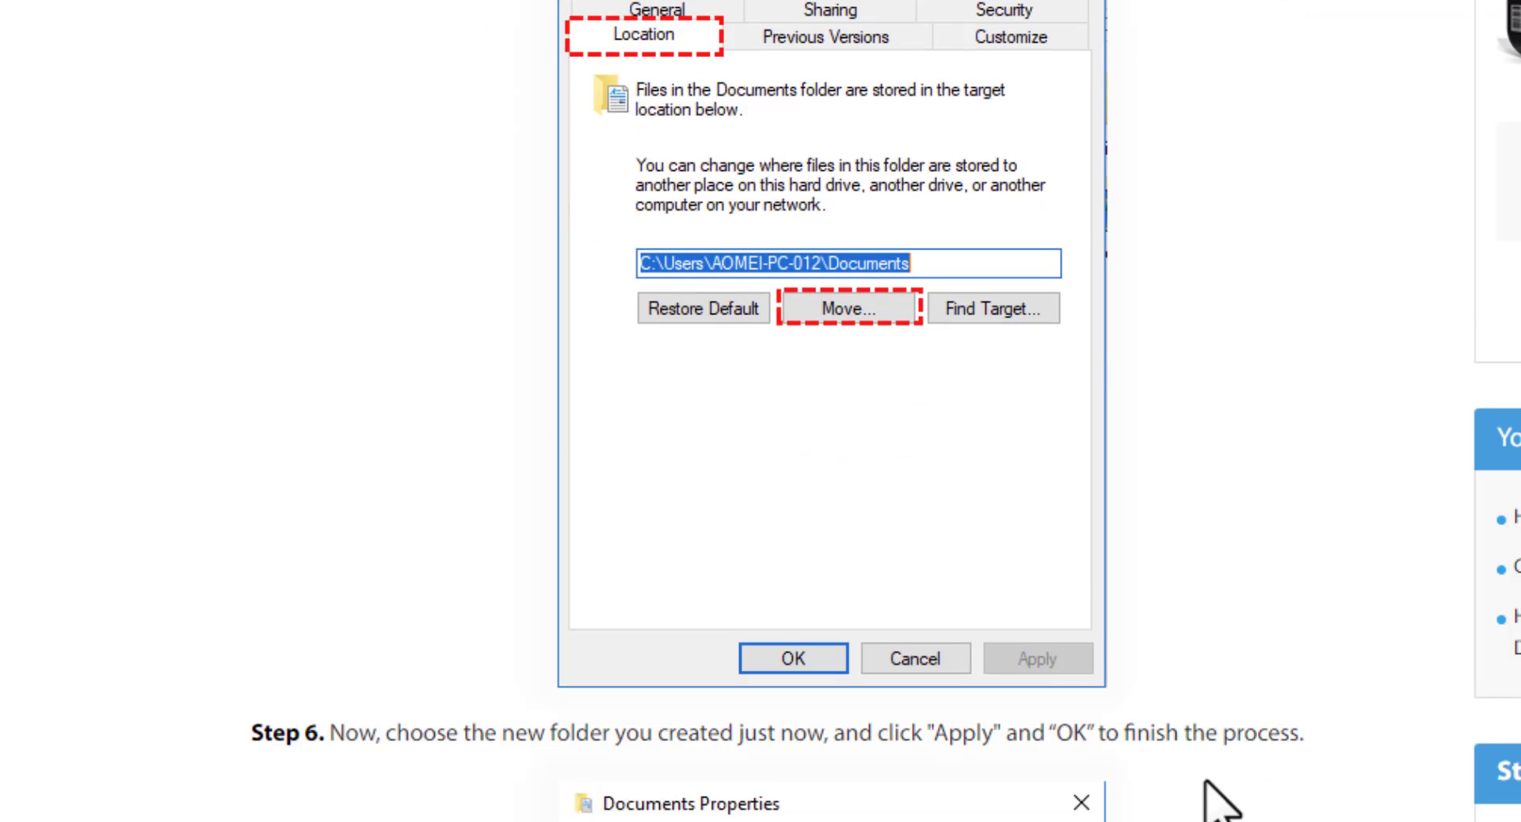
scroll(1200, 798, "up", 5)
scroll(1195, 798, "down", 1)
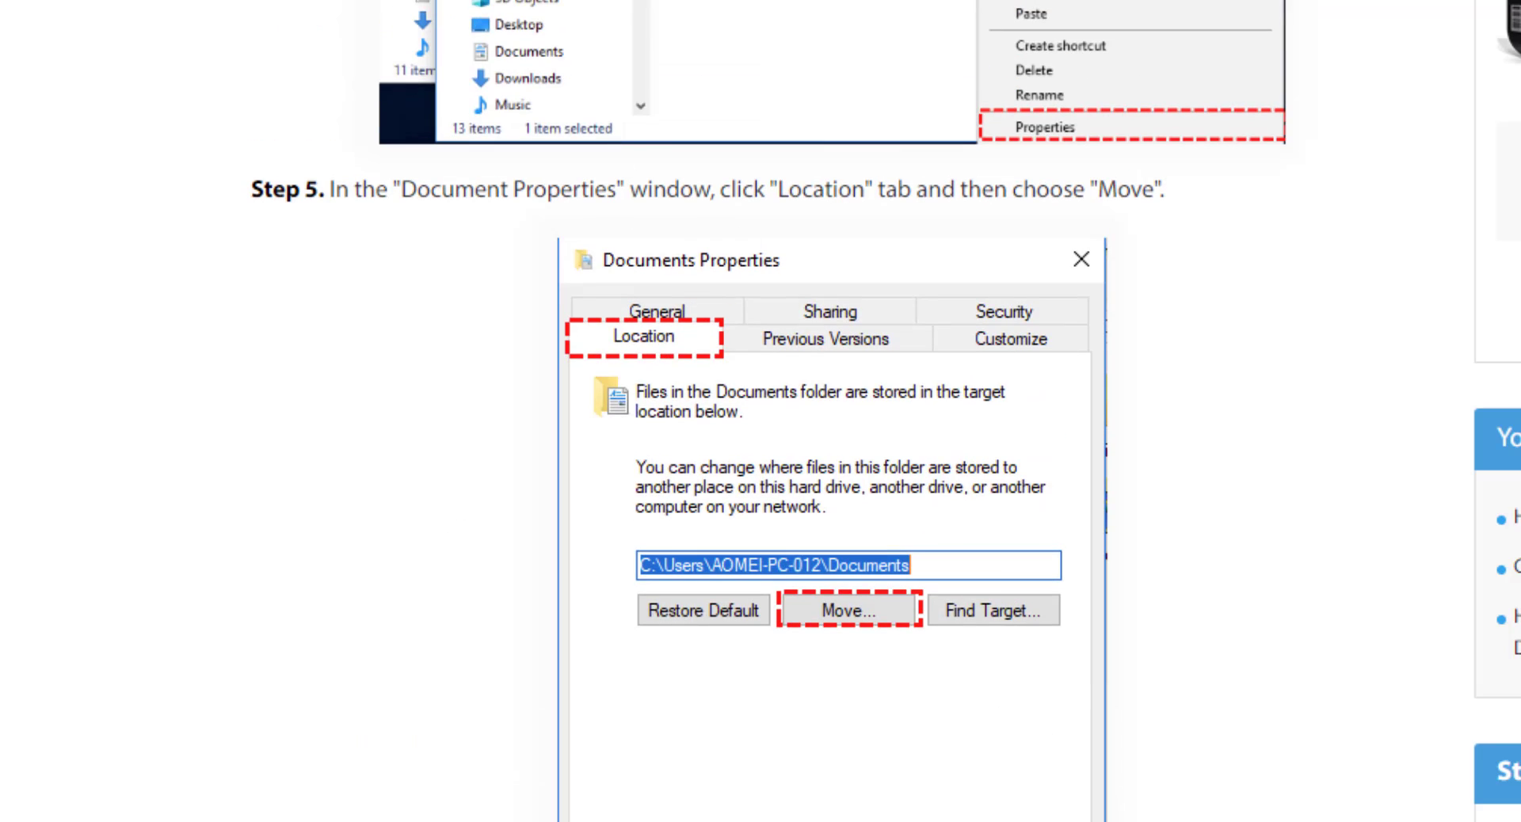
scroll(1195, 797, "down", 10)
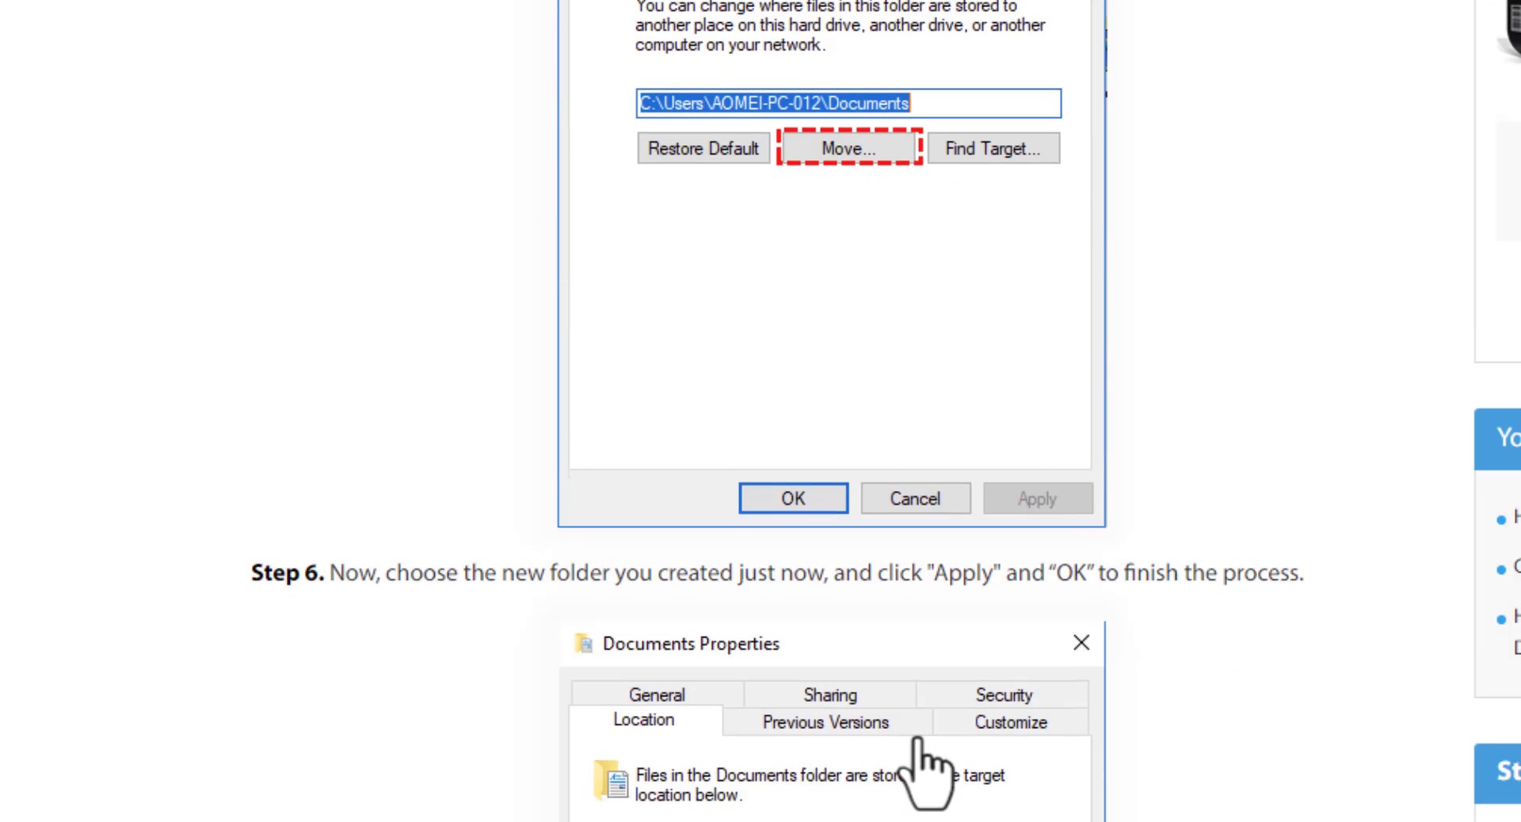
scroll(1120, 747, "down", 10)
scroll(1120, 747, "up", 20)
scroll(1107, 717, "up", 17)
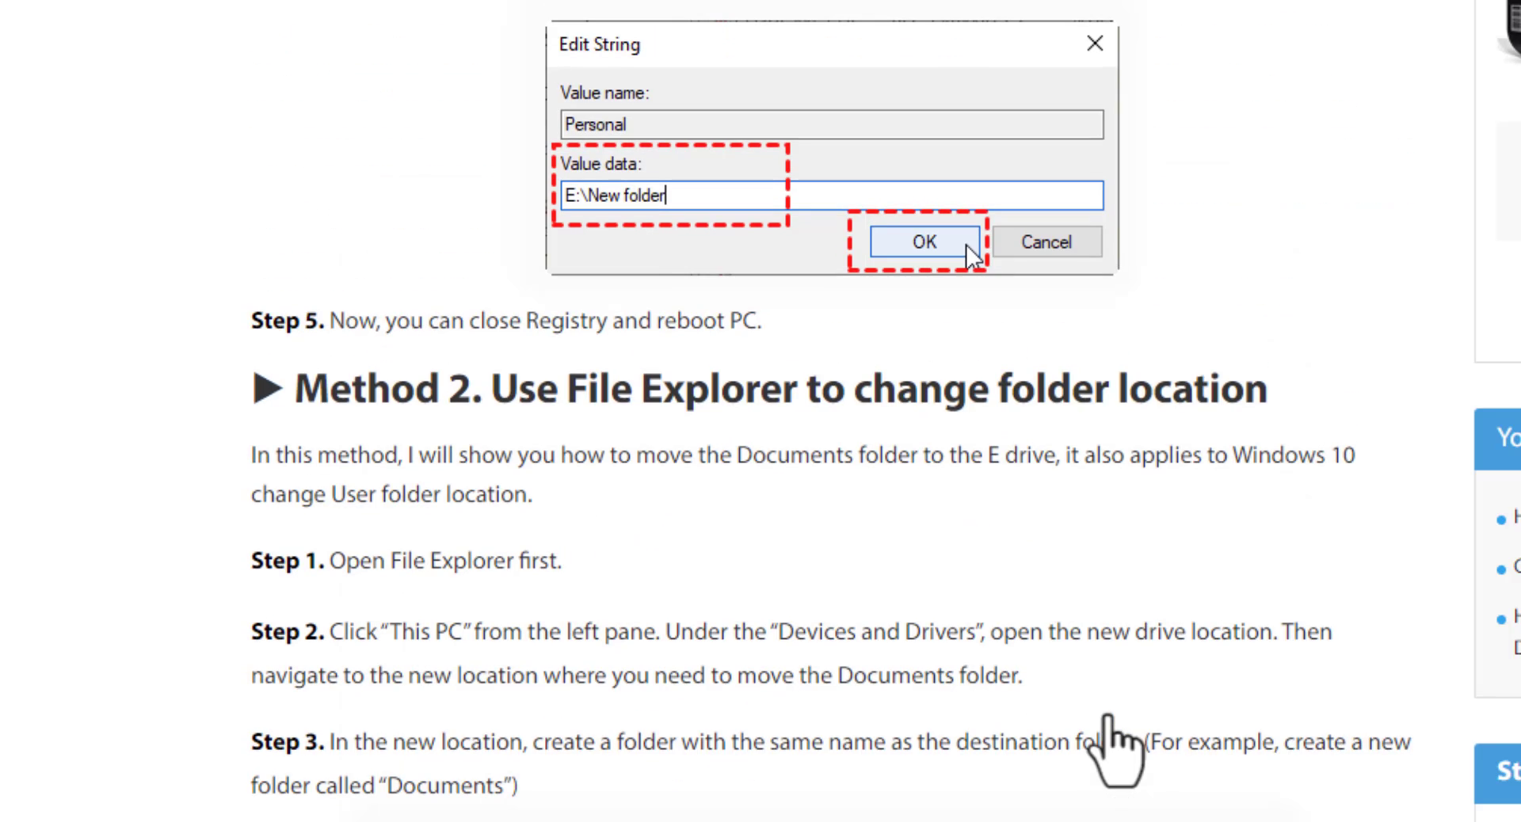
scroll(1100, 717, "up", 8)
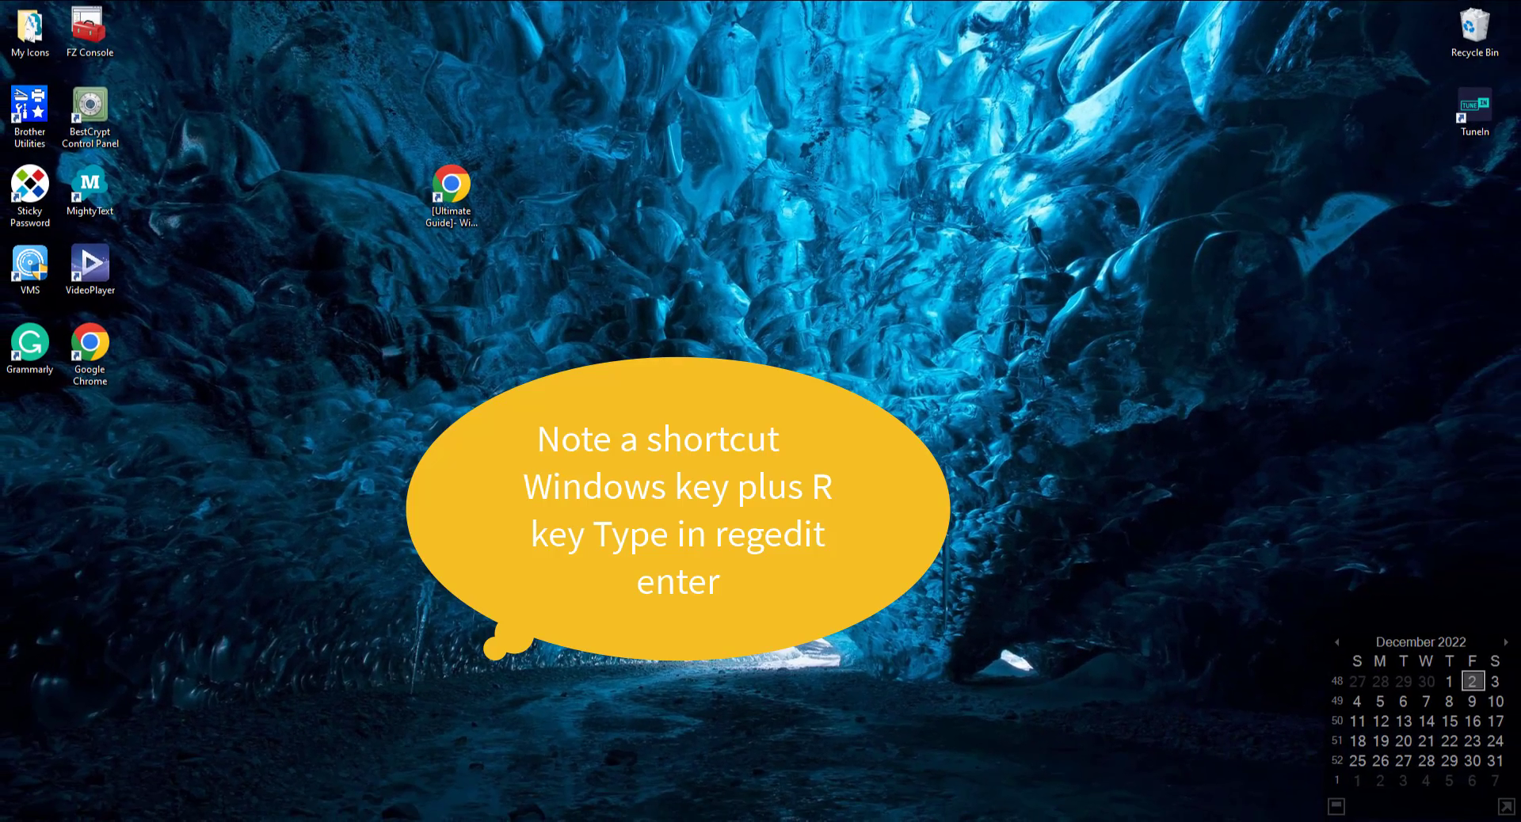
- Launch the Registry Editor by running regedit and allow it to make changes
key("super+r")
type("regedit")
key("Return")
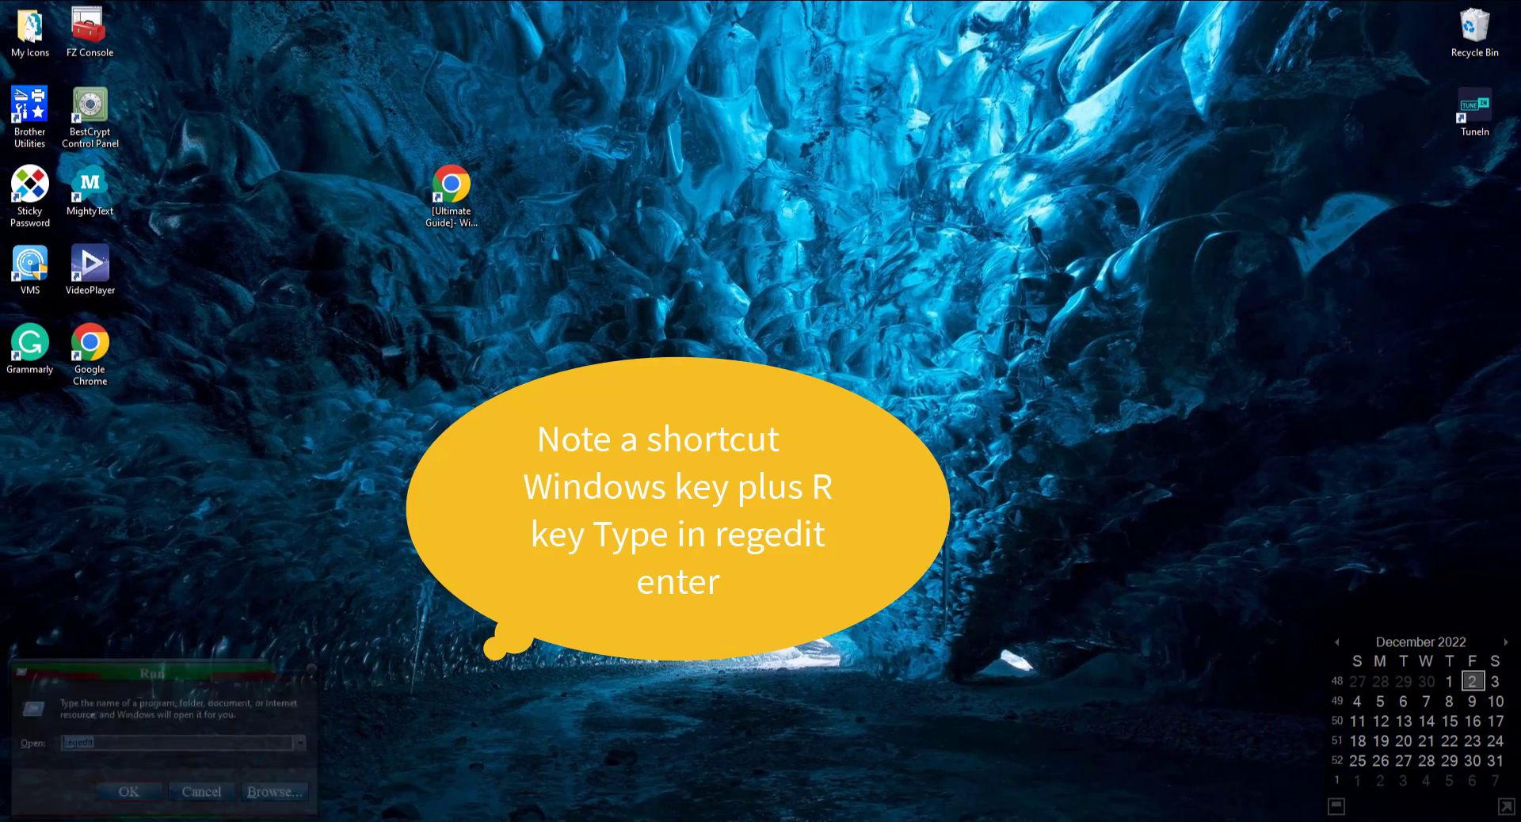
key("alt+y")
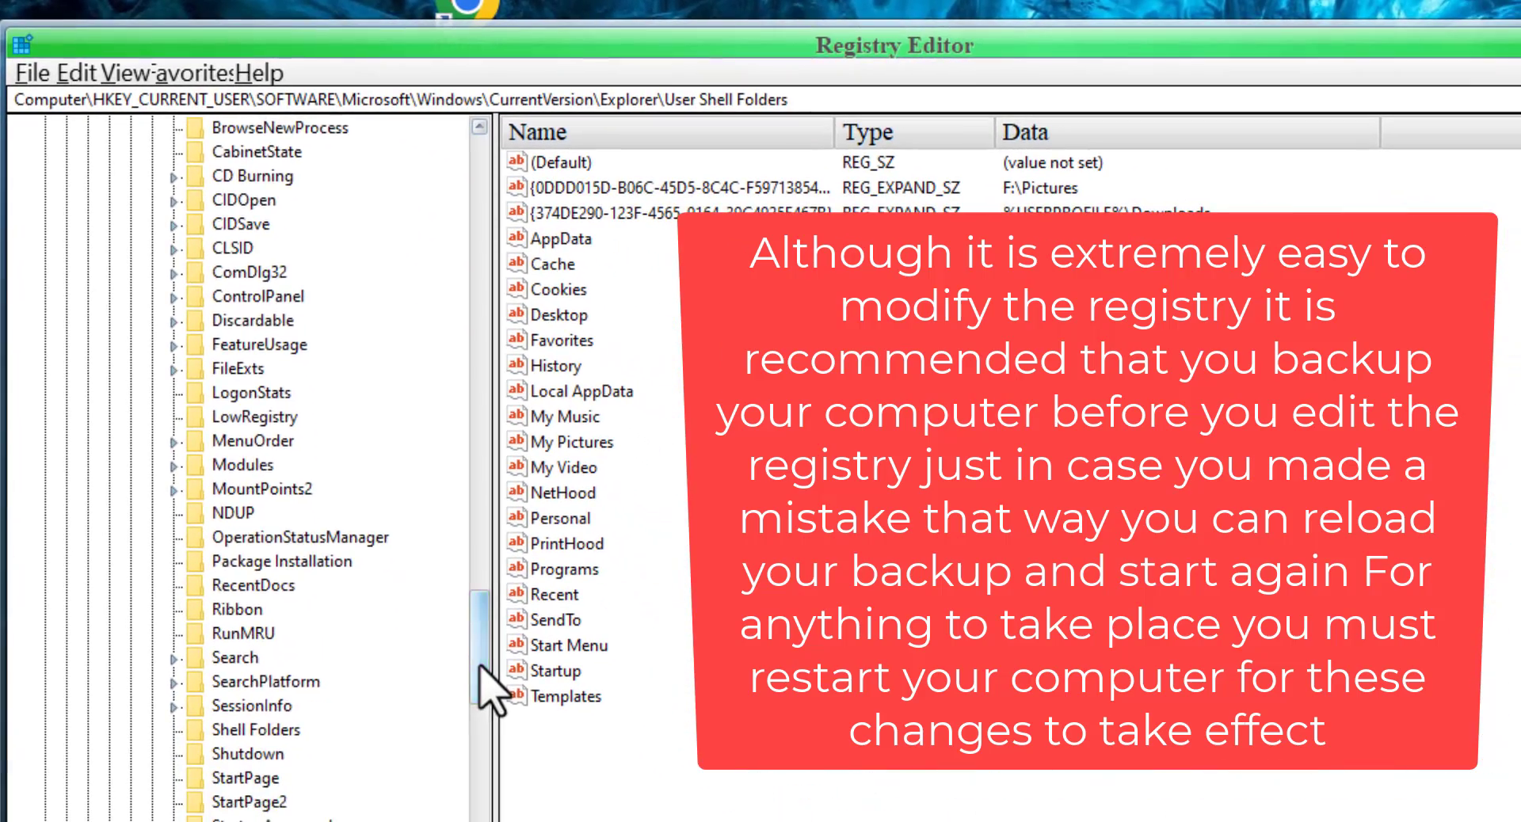
- Trace the path HKEY_CURRENT_USER\SOFTWARE\Microsoft\Windows\CurrentVersion\Explorer\User Shell Folders through the key tree and examine the folder values
left_click_drag(480, 667, 484, 198)
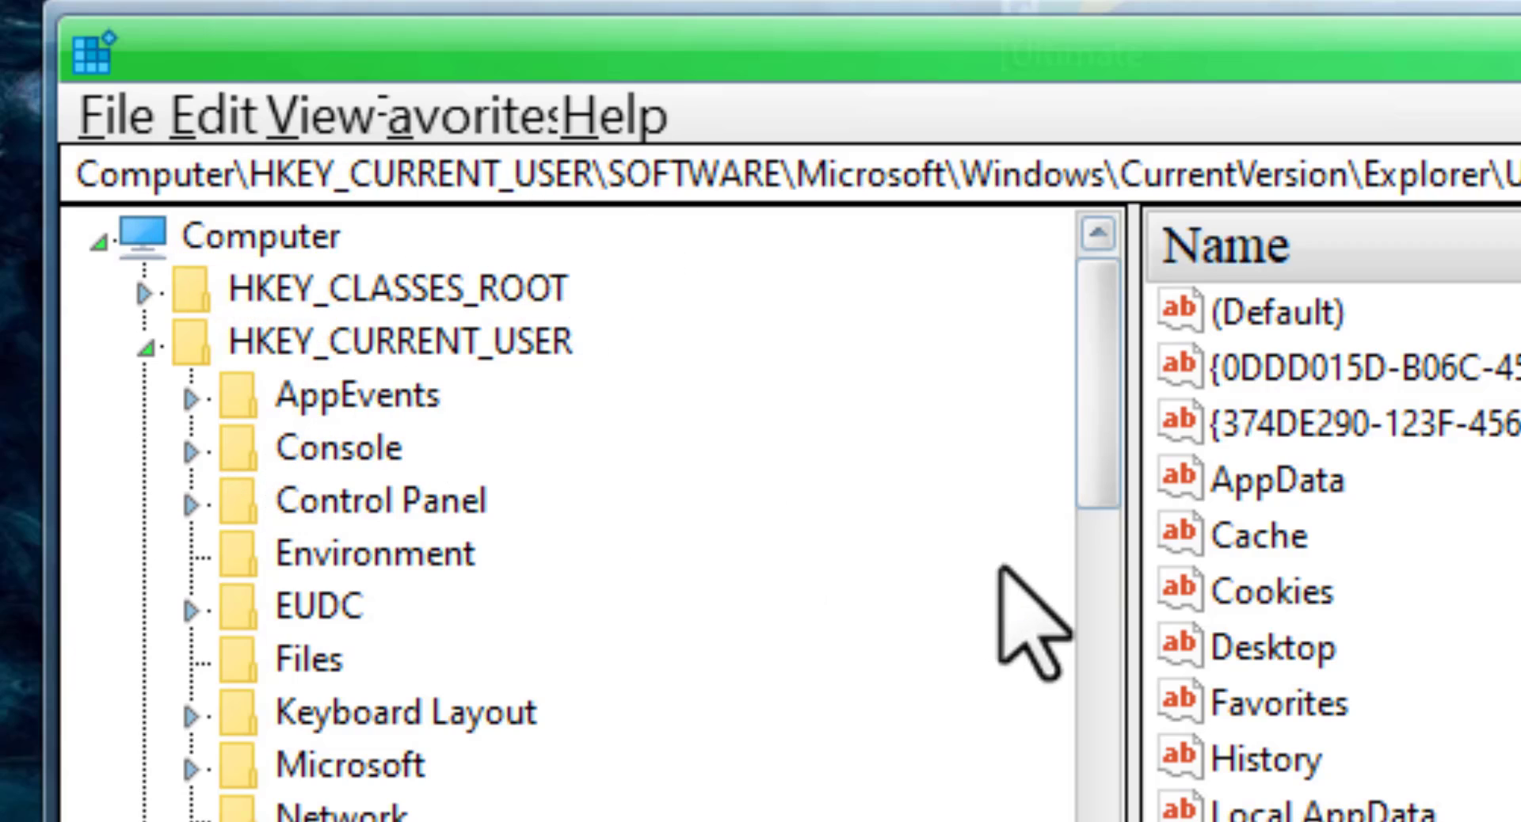
mouse_move(1081, 440)
left_mouse_down()
mouse_move(1088, 611)
mouse_move(1107, 431)
left_mouse_up()
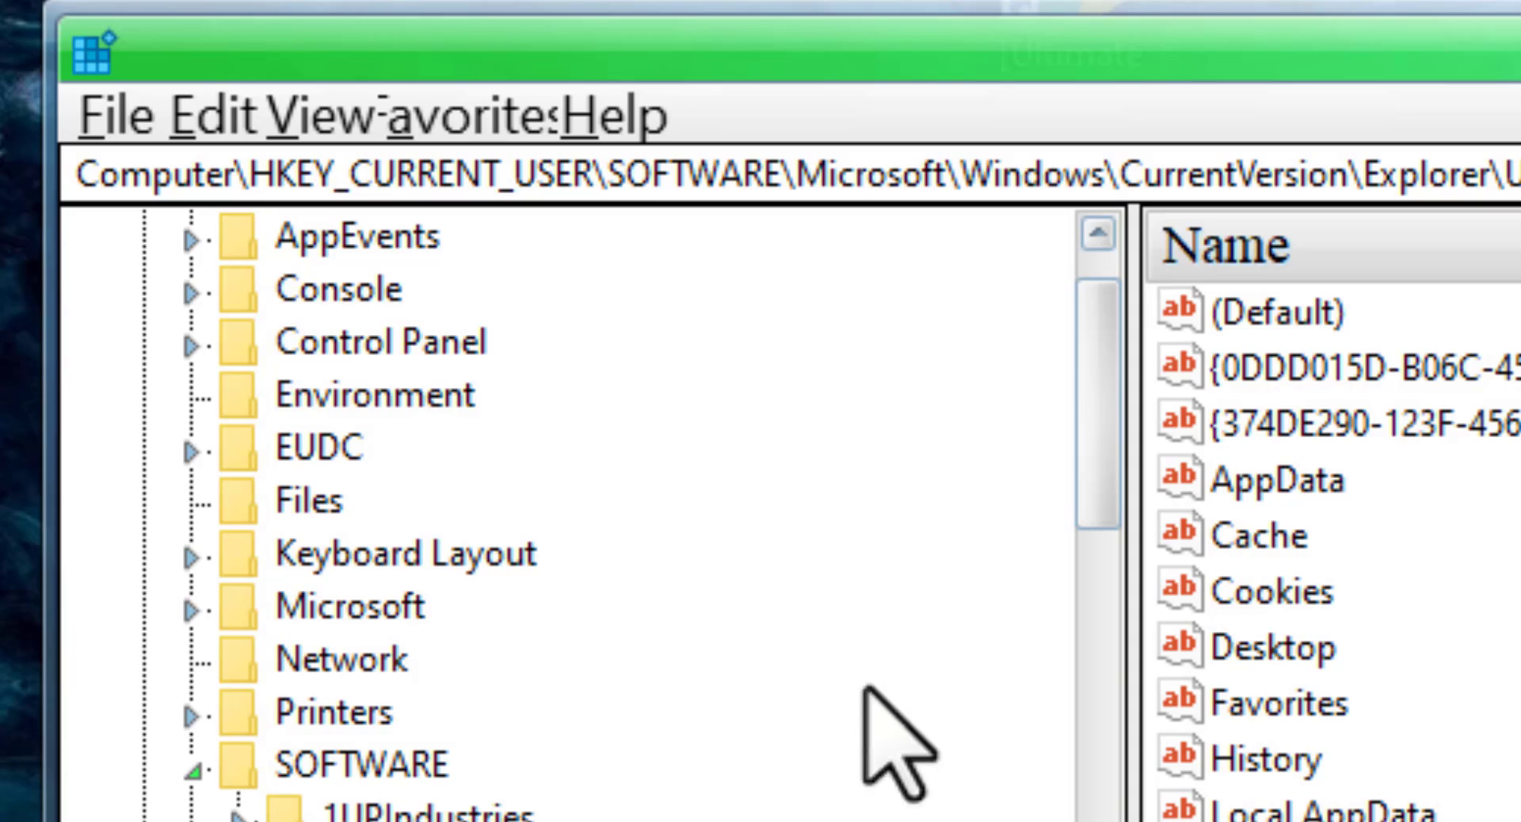
left_click_drag(1096, 493, 1085, 671)
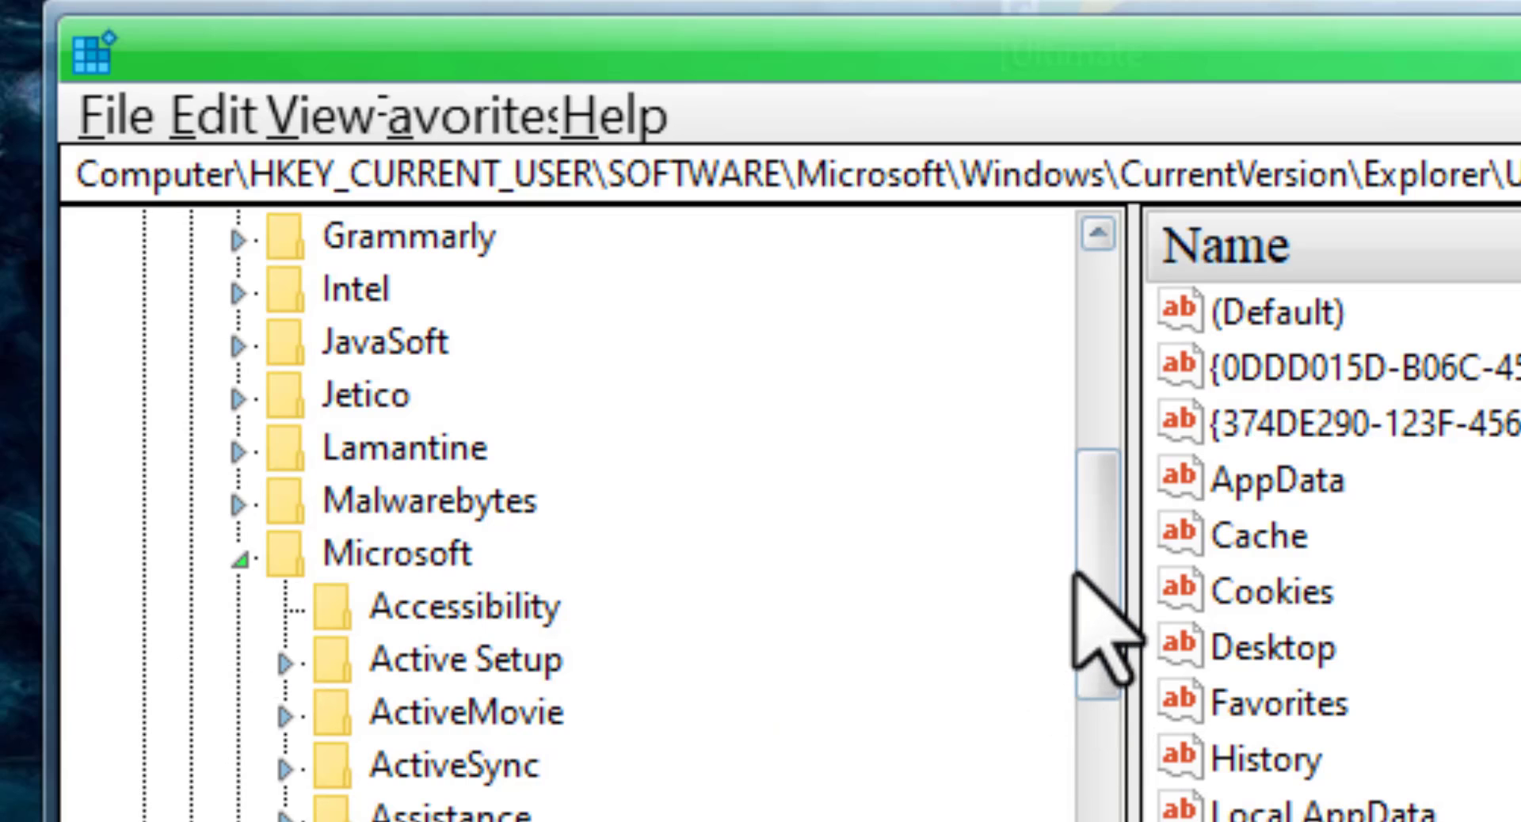
left_click_drag(1110, 604, 1122, 679)
left_click_drag(687, 480, 651, 684)
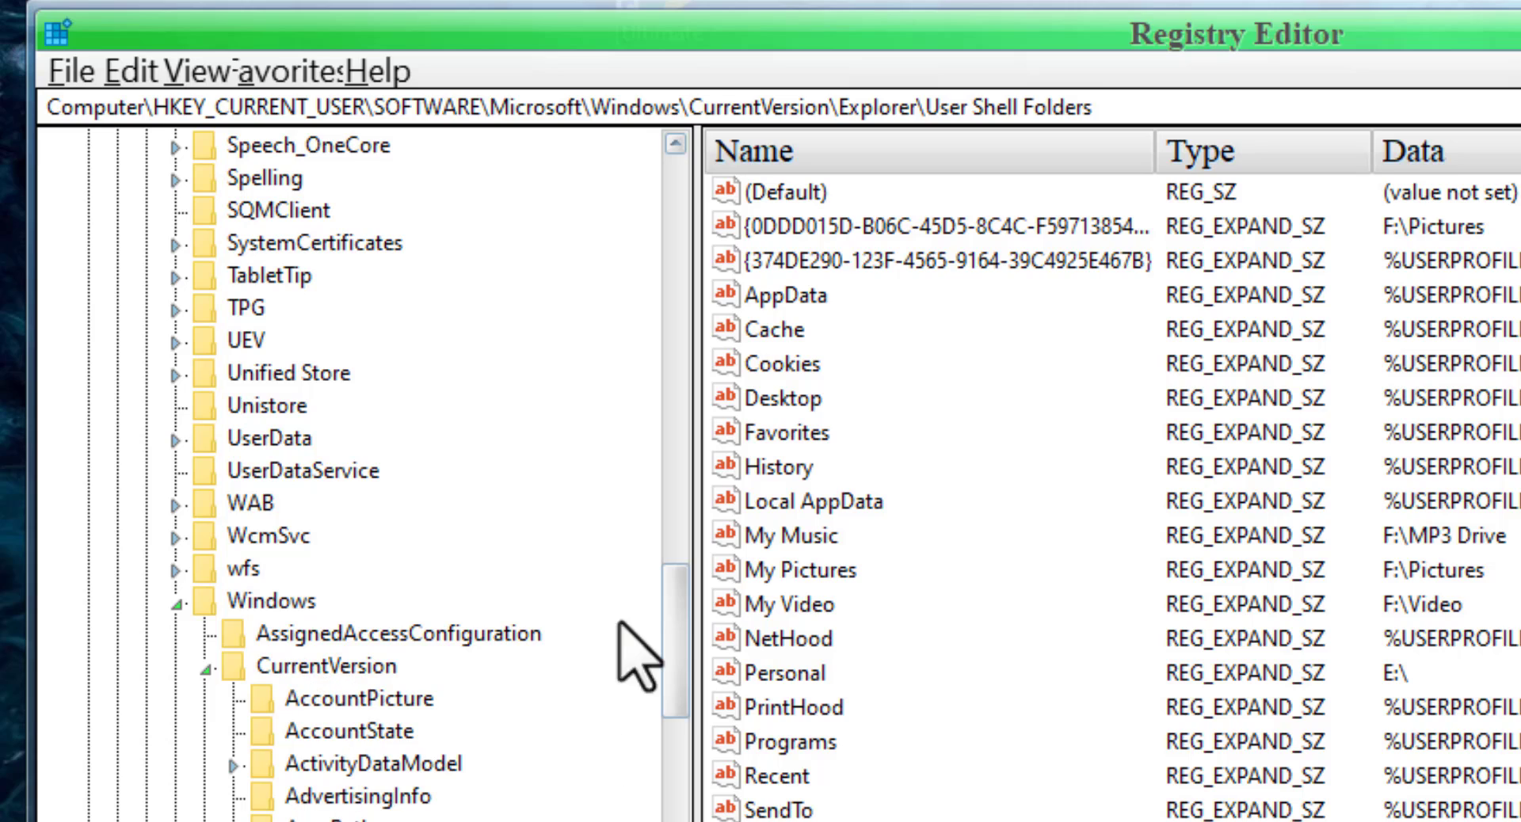
left_click_drag(686, 643, 676, 759)
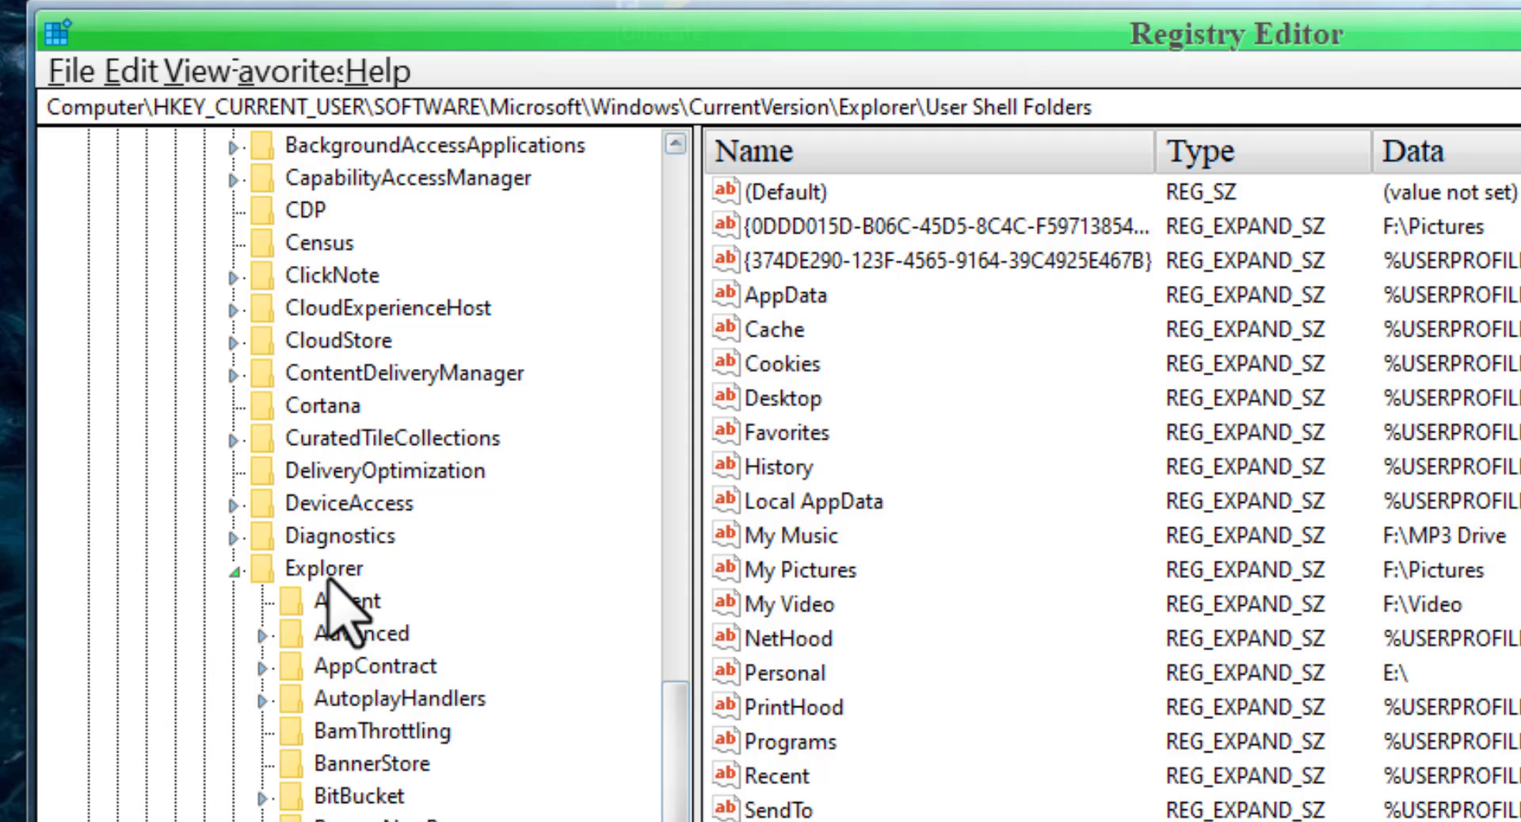
left_click_drag(682, 746, 682, 821)
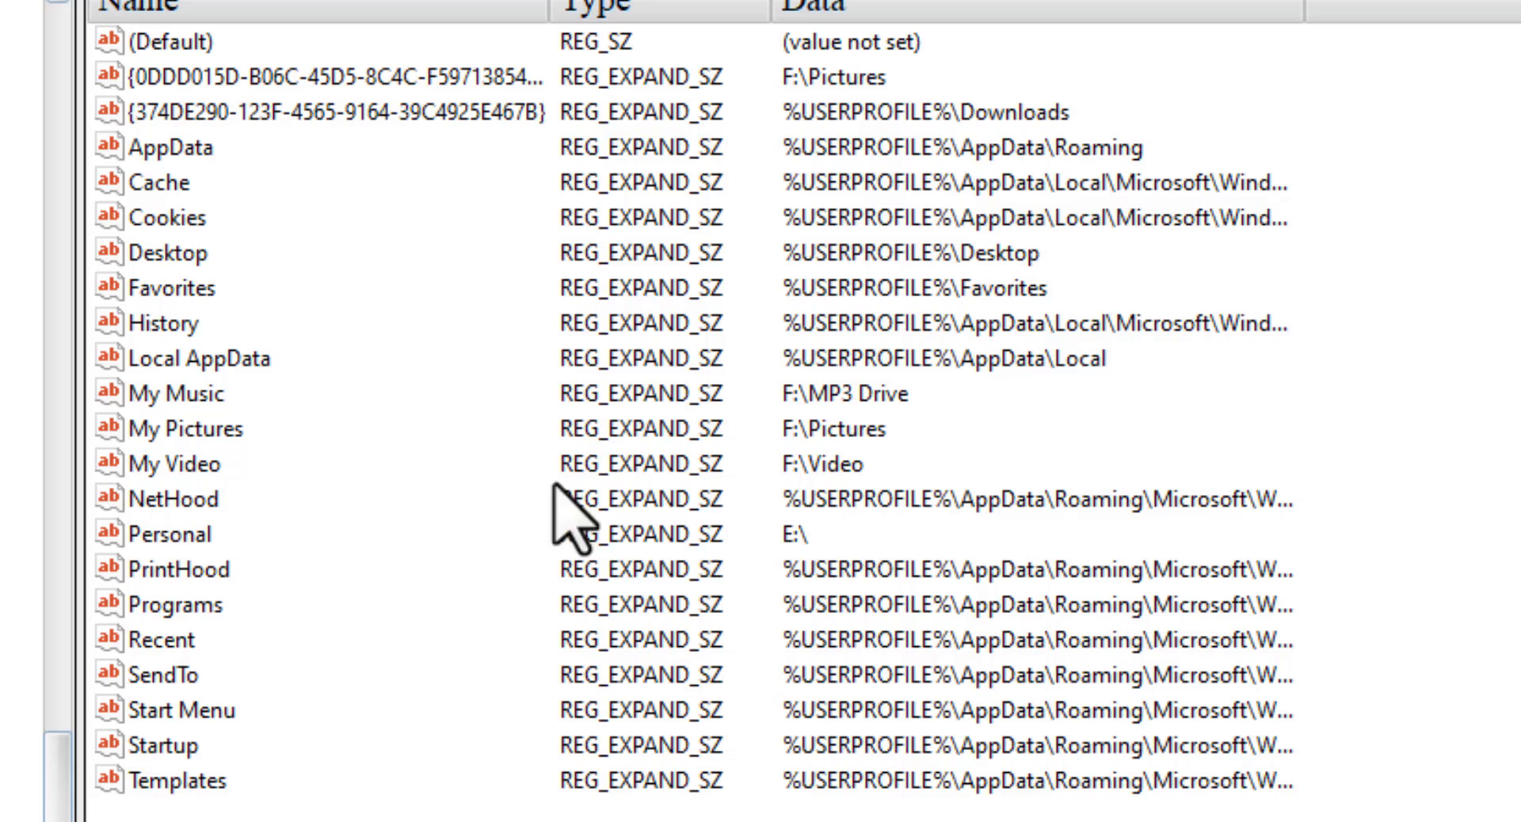
- Examine the full data of the folder values, the My Music string, and the actions available for the {0DDD015D-B06C-45D5-8C4C-F59713854...} value
left_click_drag(1307, 8, 1517, 8)
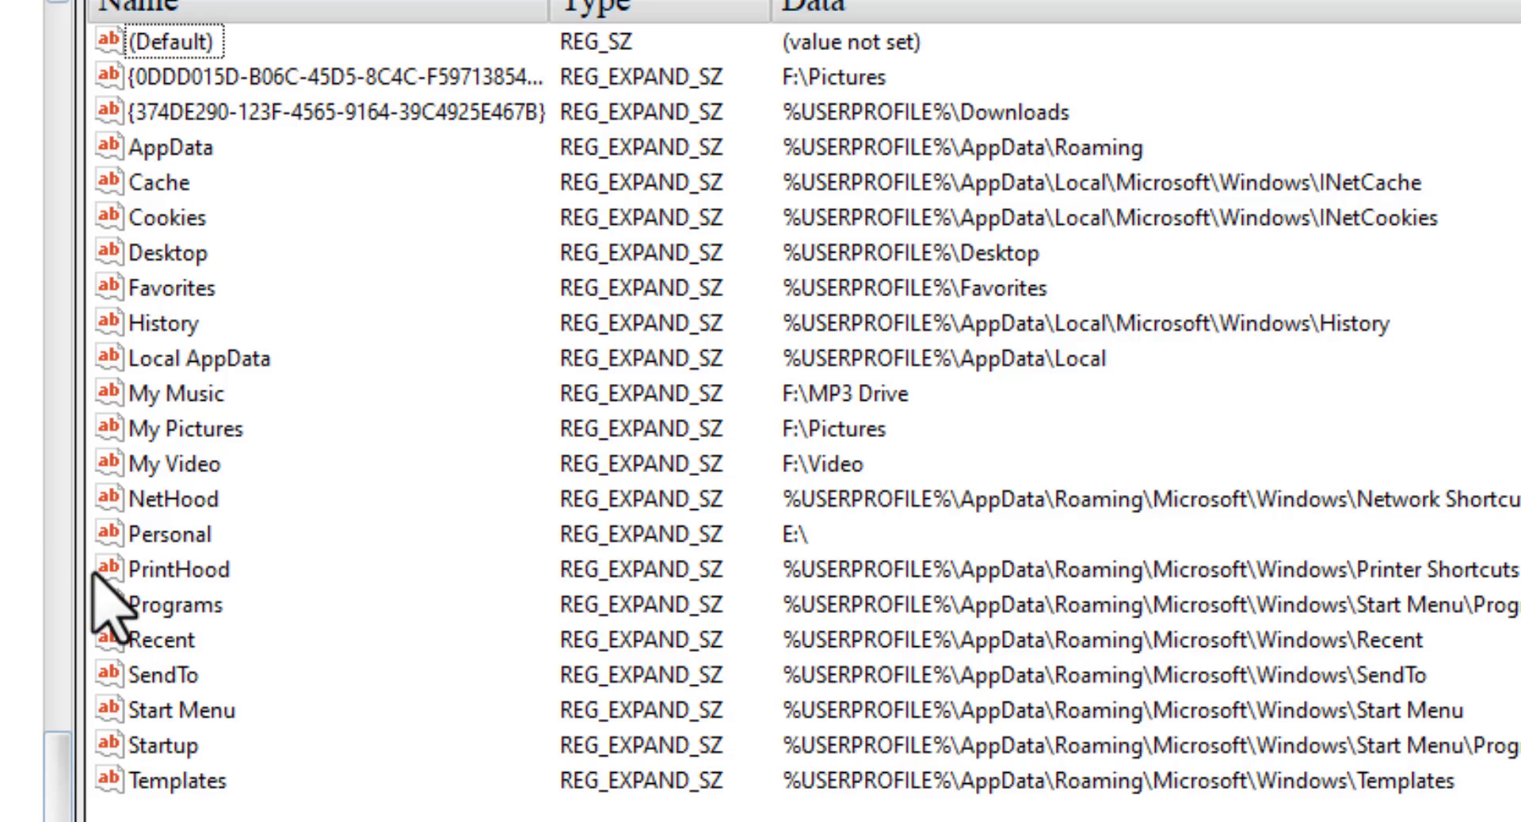
right_click(187, 394)
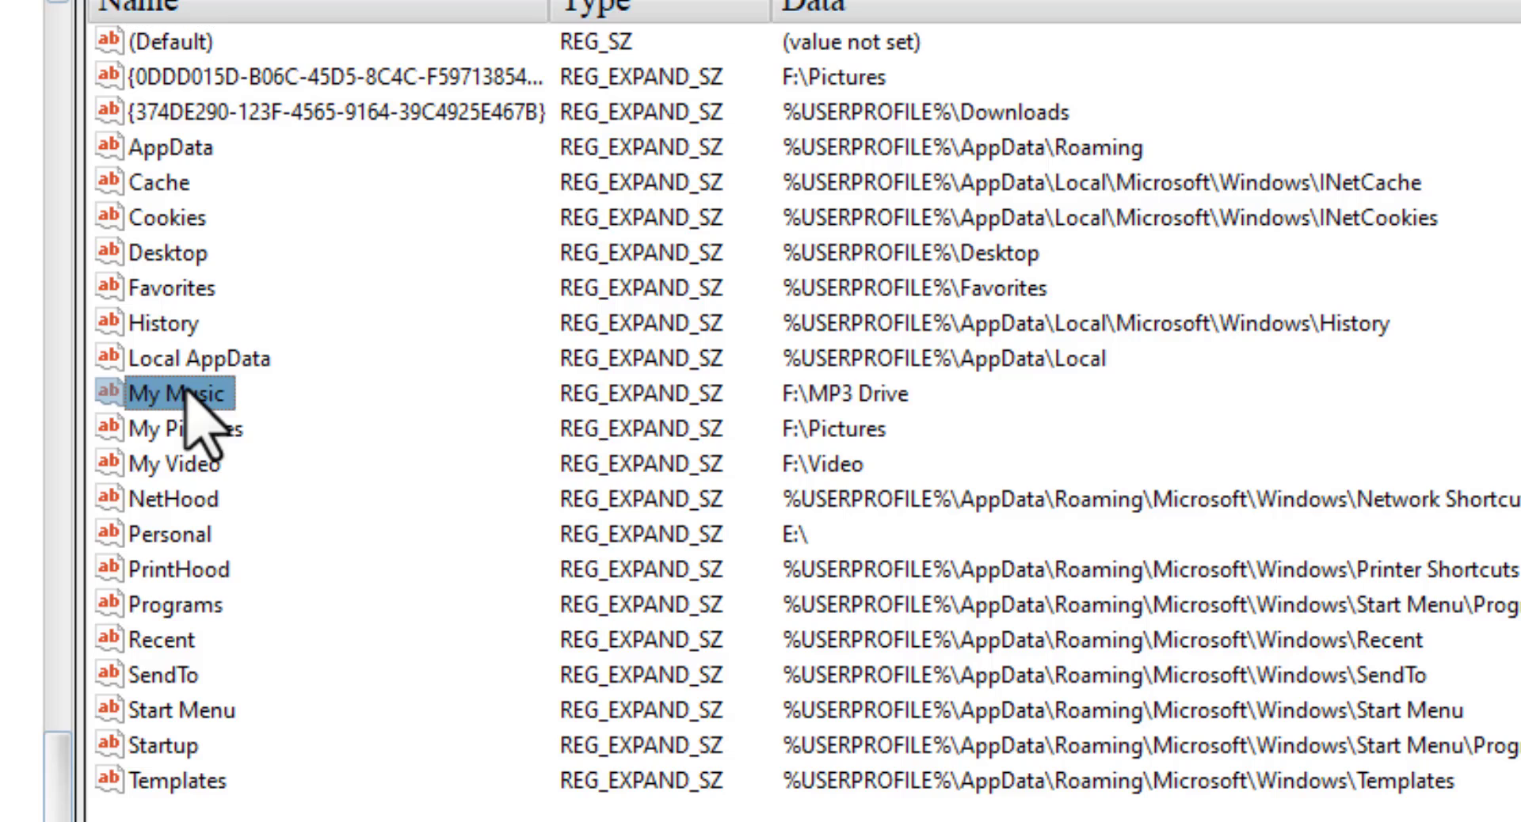
left_click(313, 413)
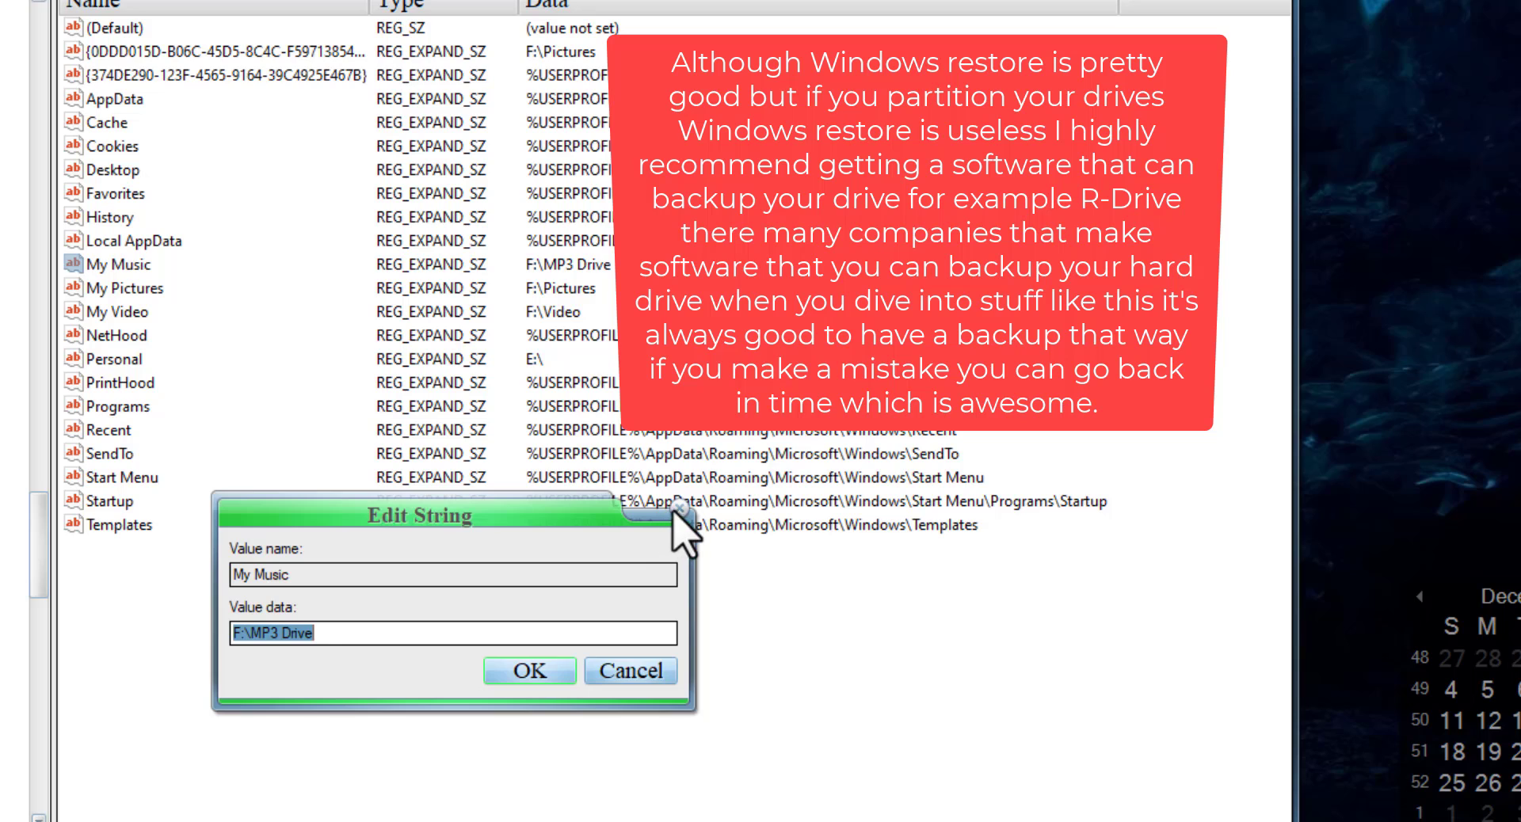
key("Escape")
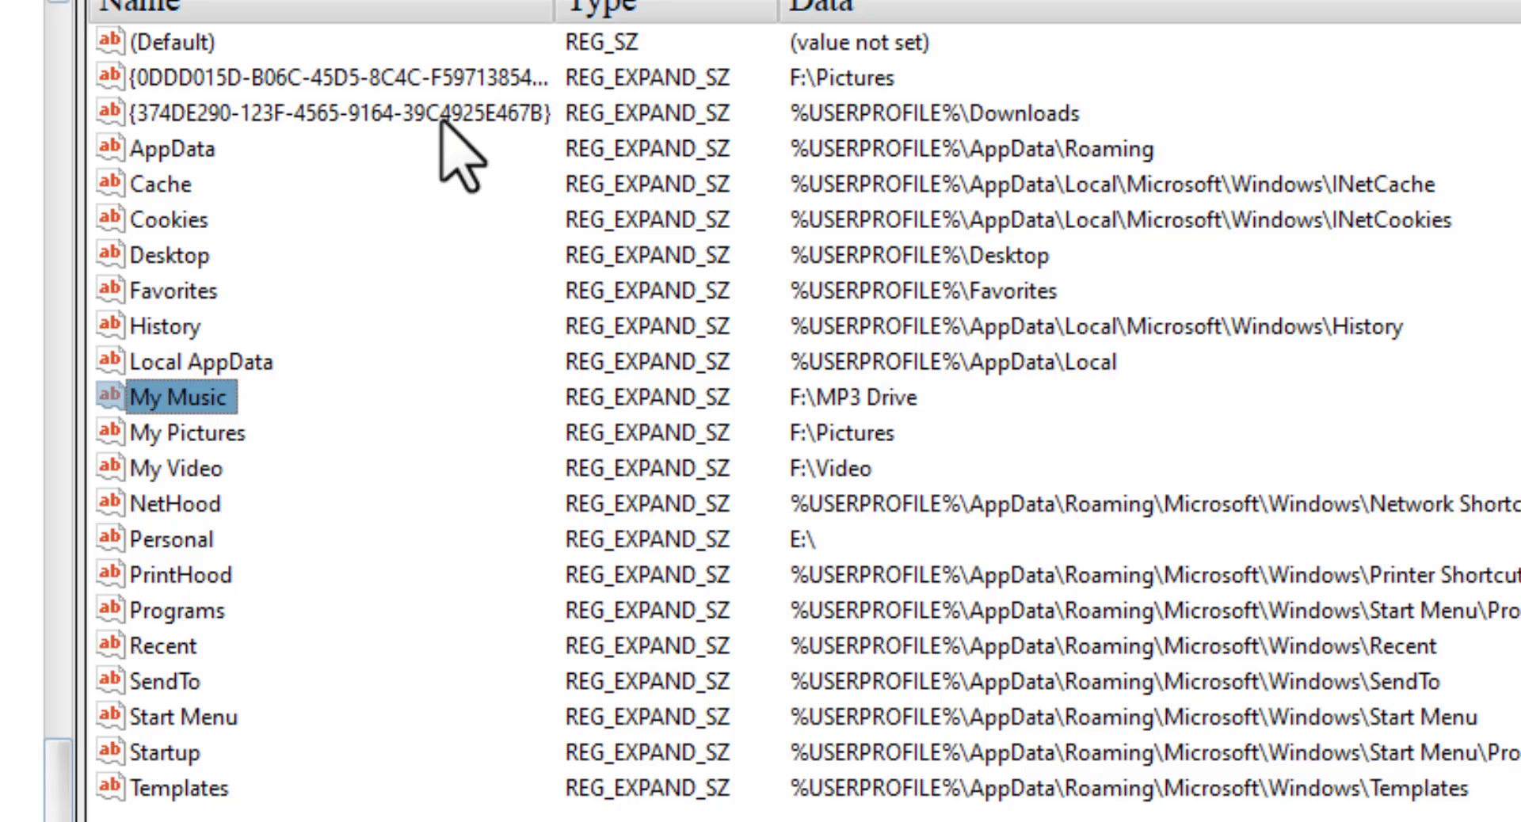
right_click(380, 76)
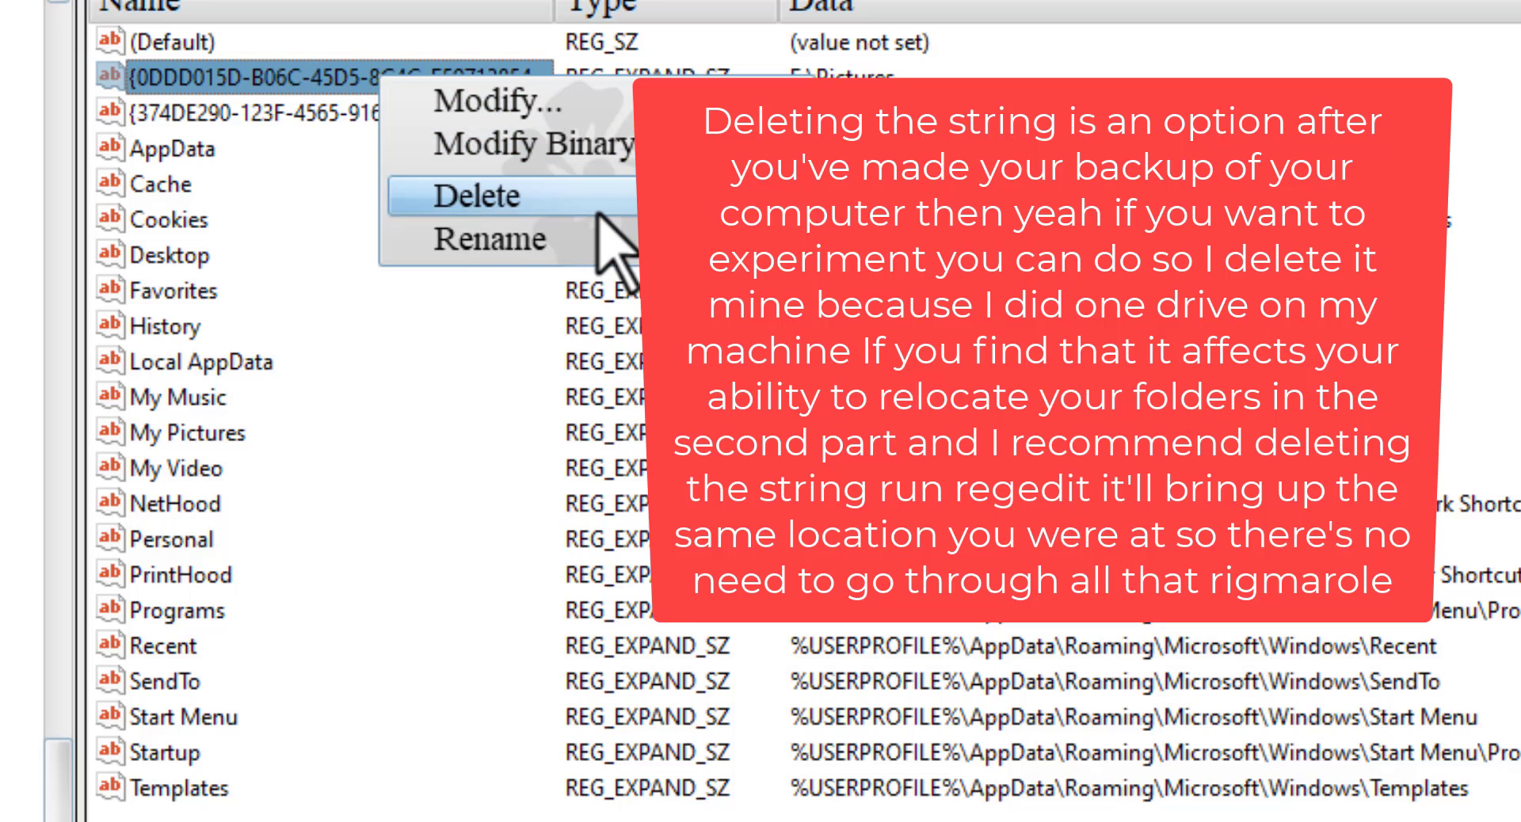
left_click(363, 499)
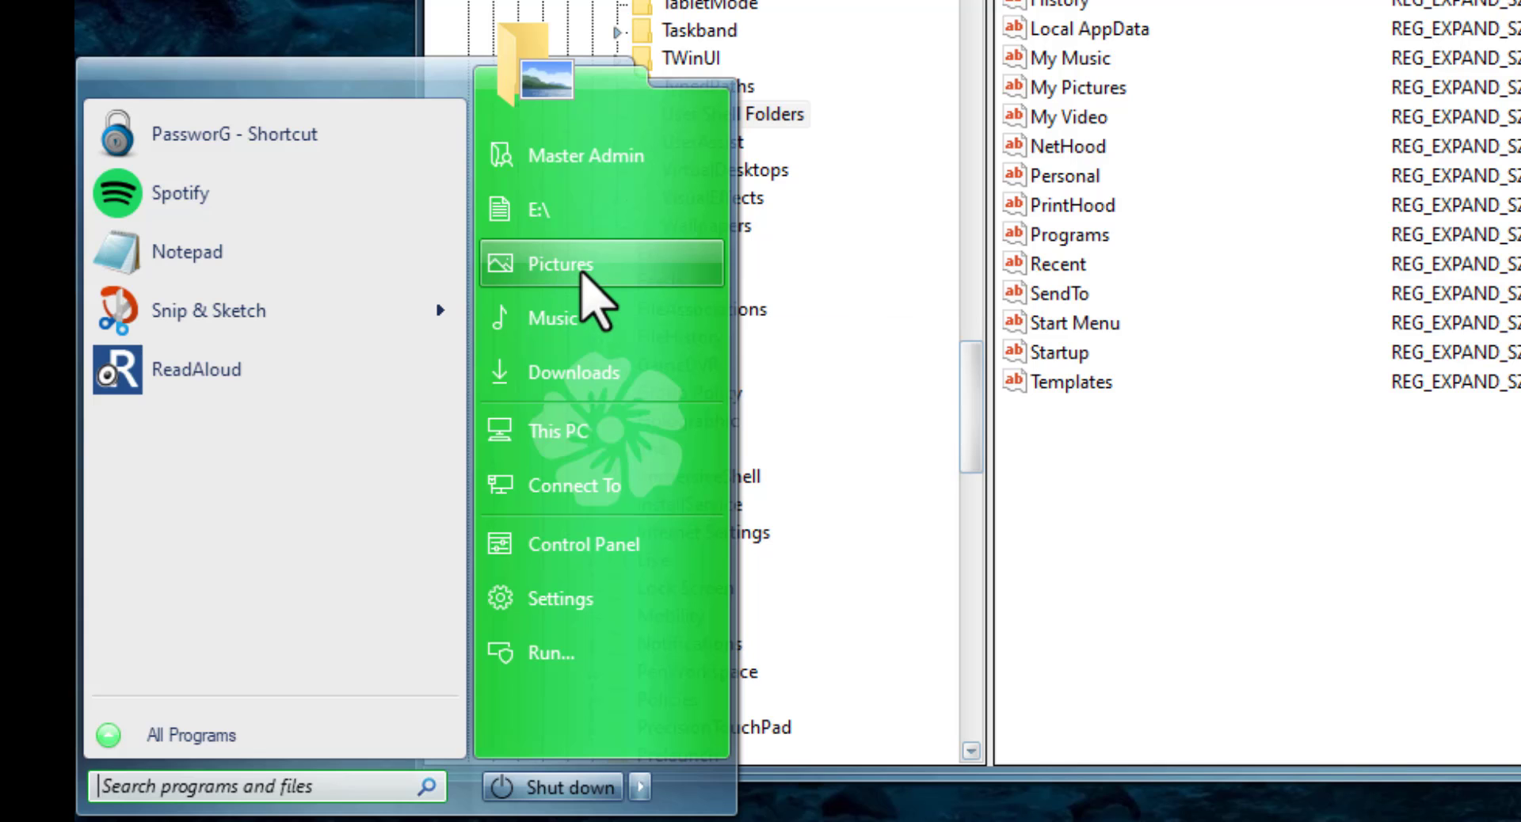
- View the contents of the Pictures folder in its own window, close it, and view the same folder under This PC in File Explorer
left_click(584, 274)
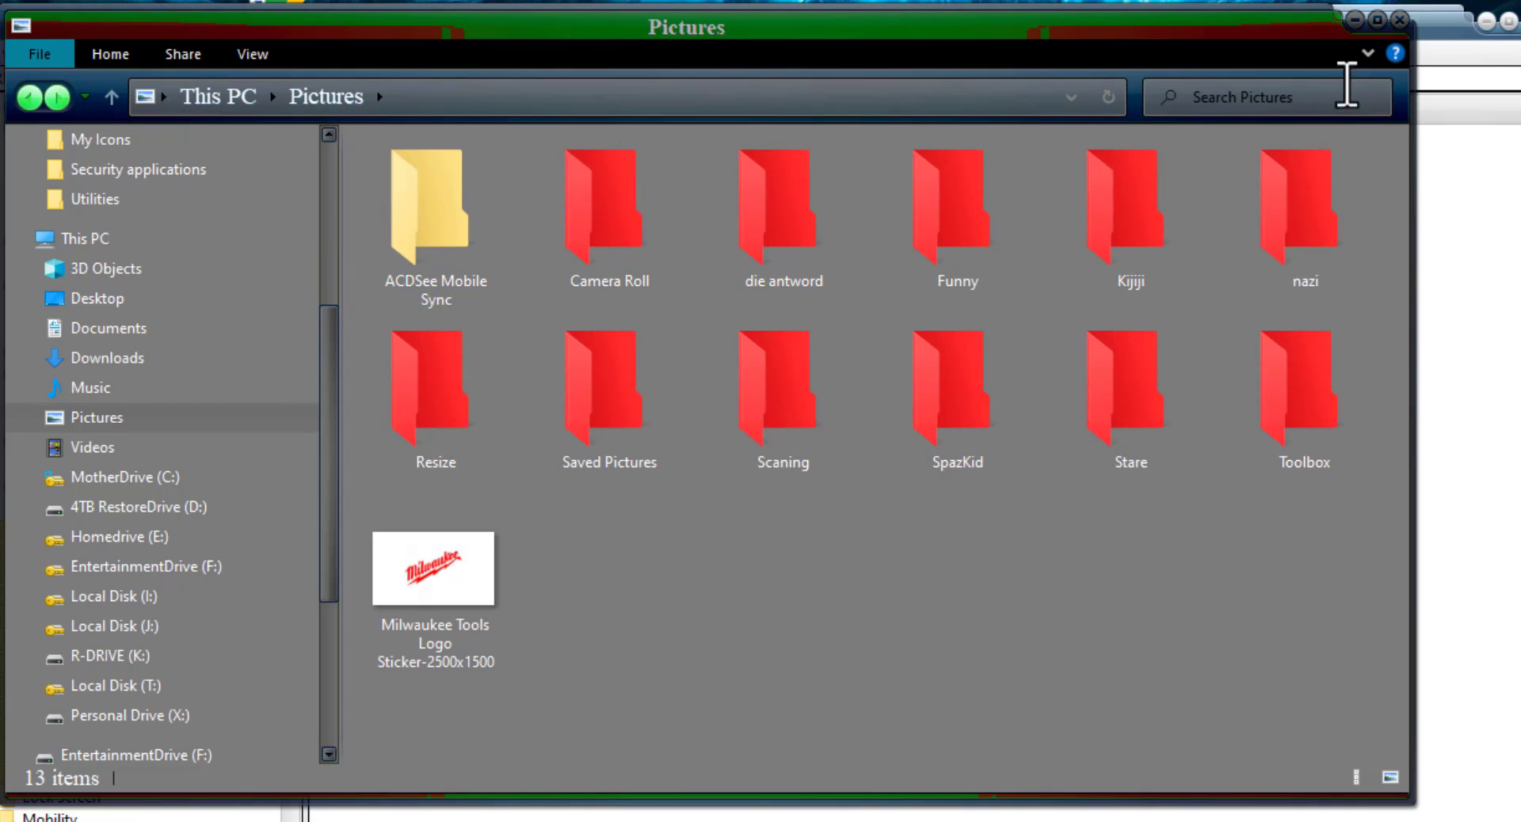
left_click(1399, 21)
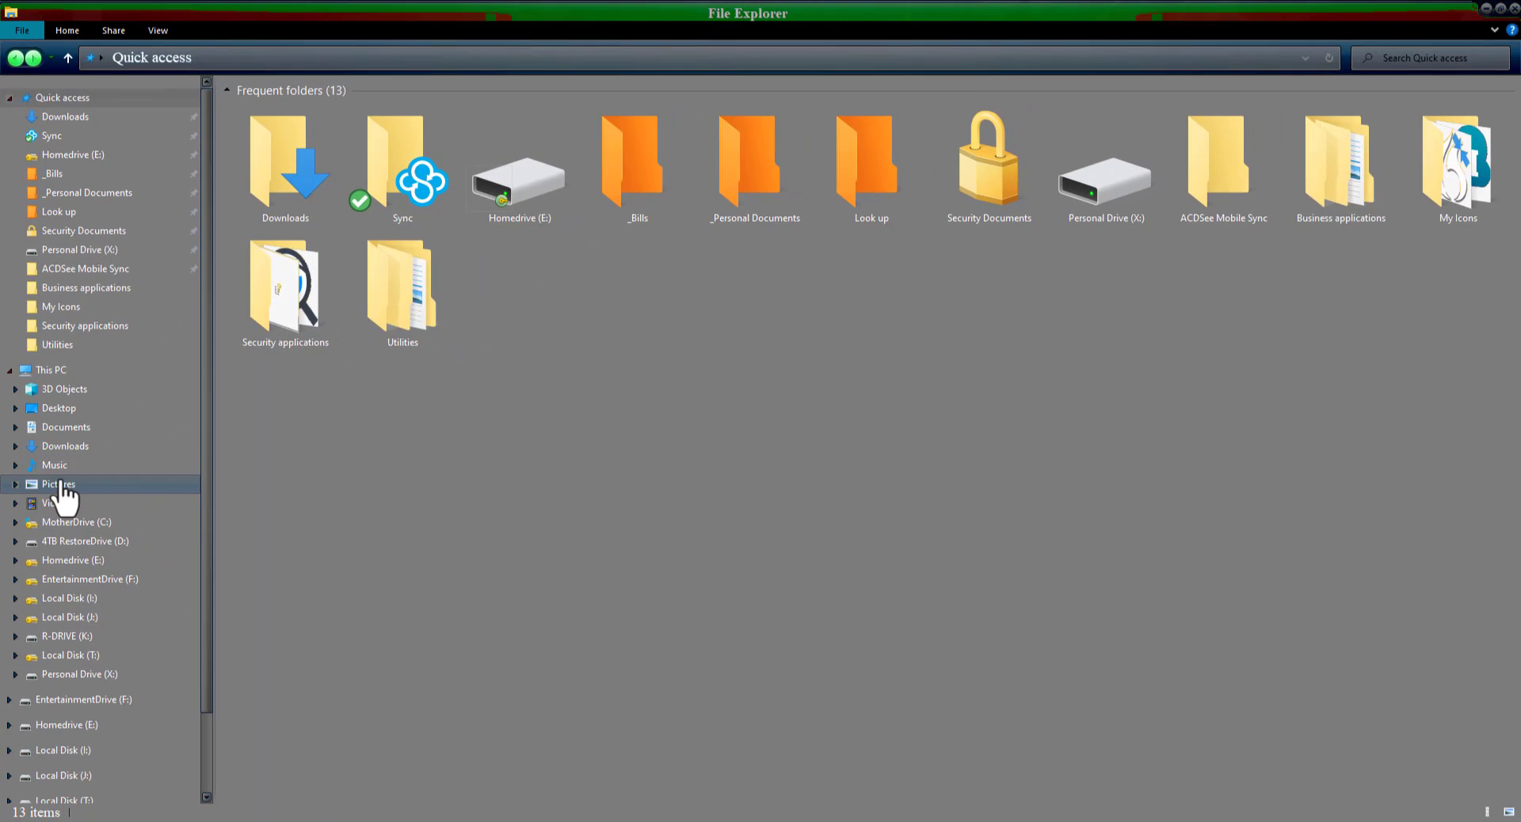
left_click(62, 484)
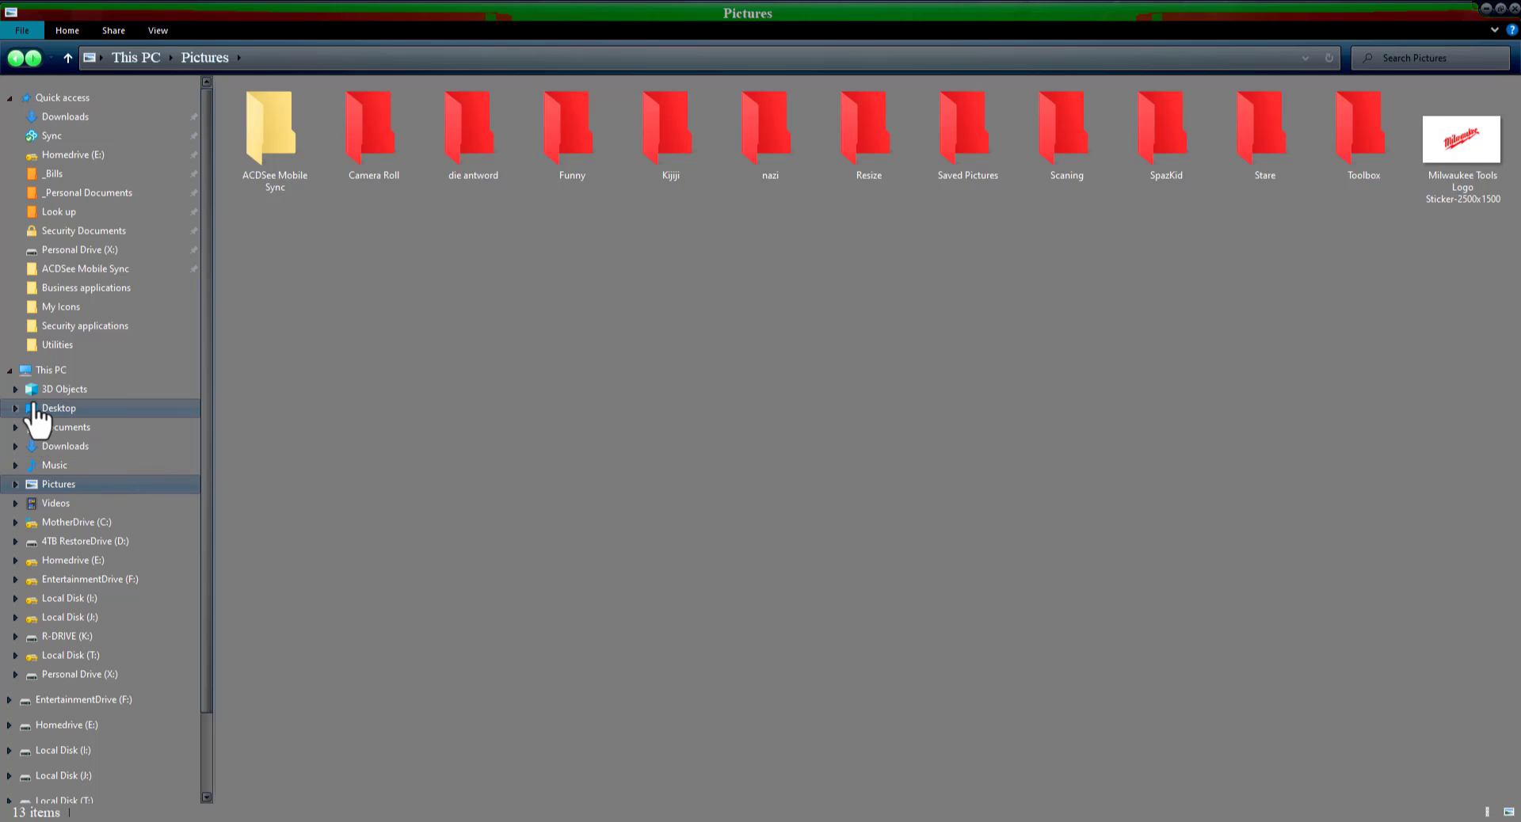
- Open the Music folder under This PC and bring up the location settings in its properties
left_click(46, 467)
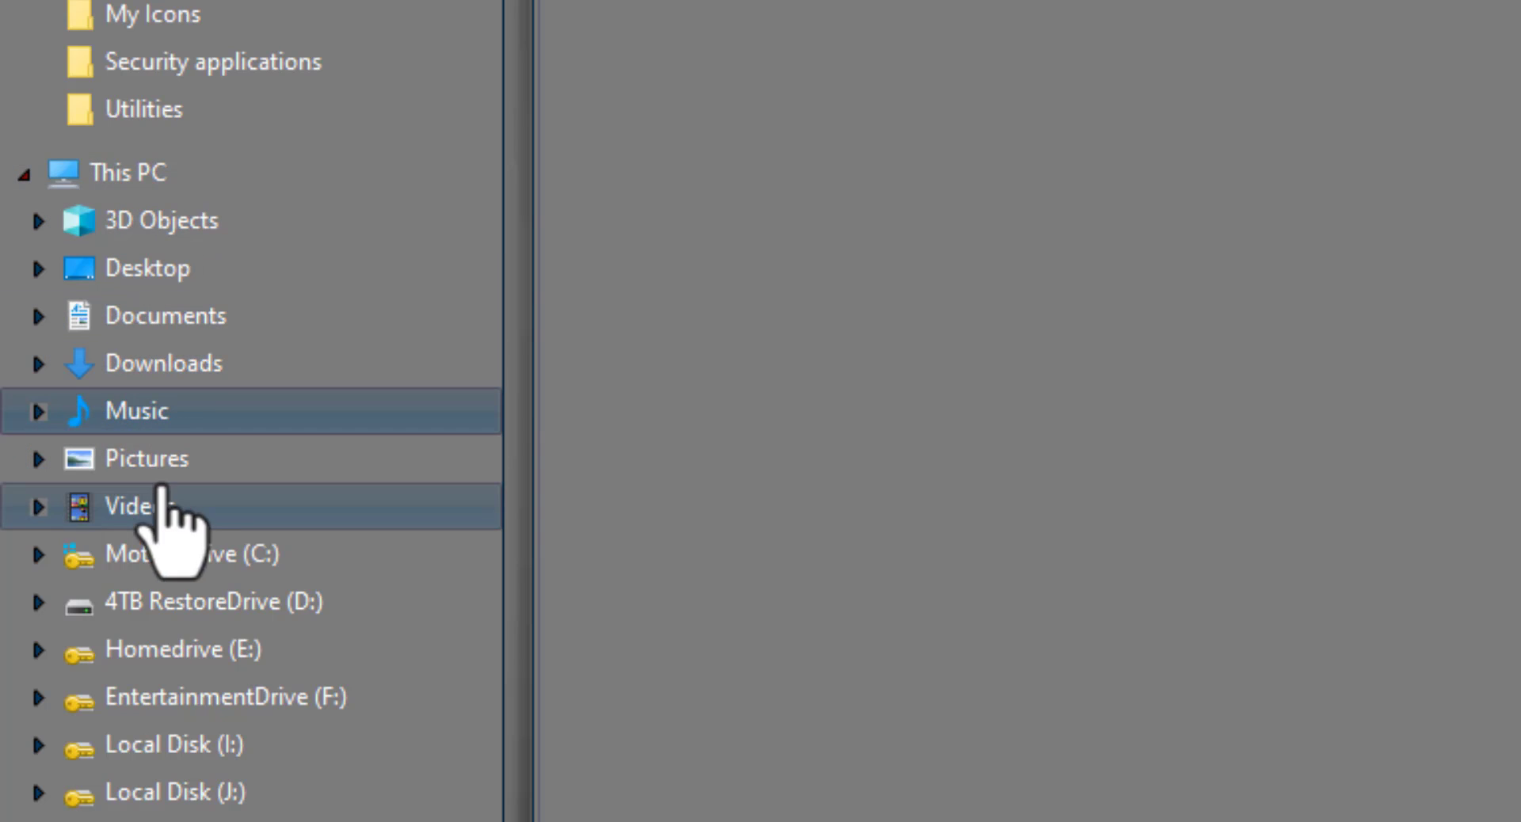
right_click(161, 412)
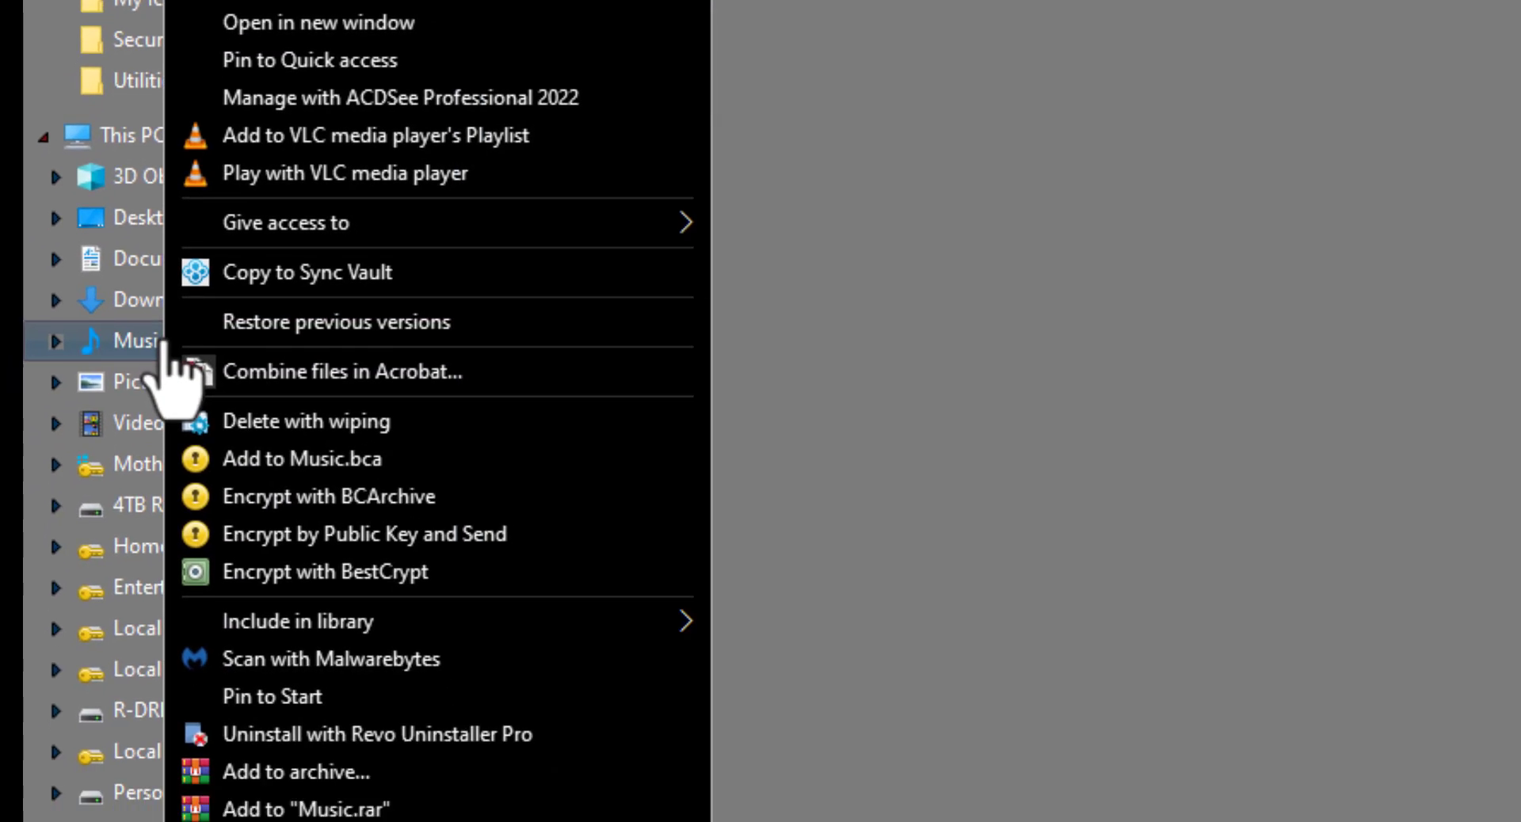
left_click(268, 772)
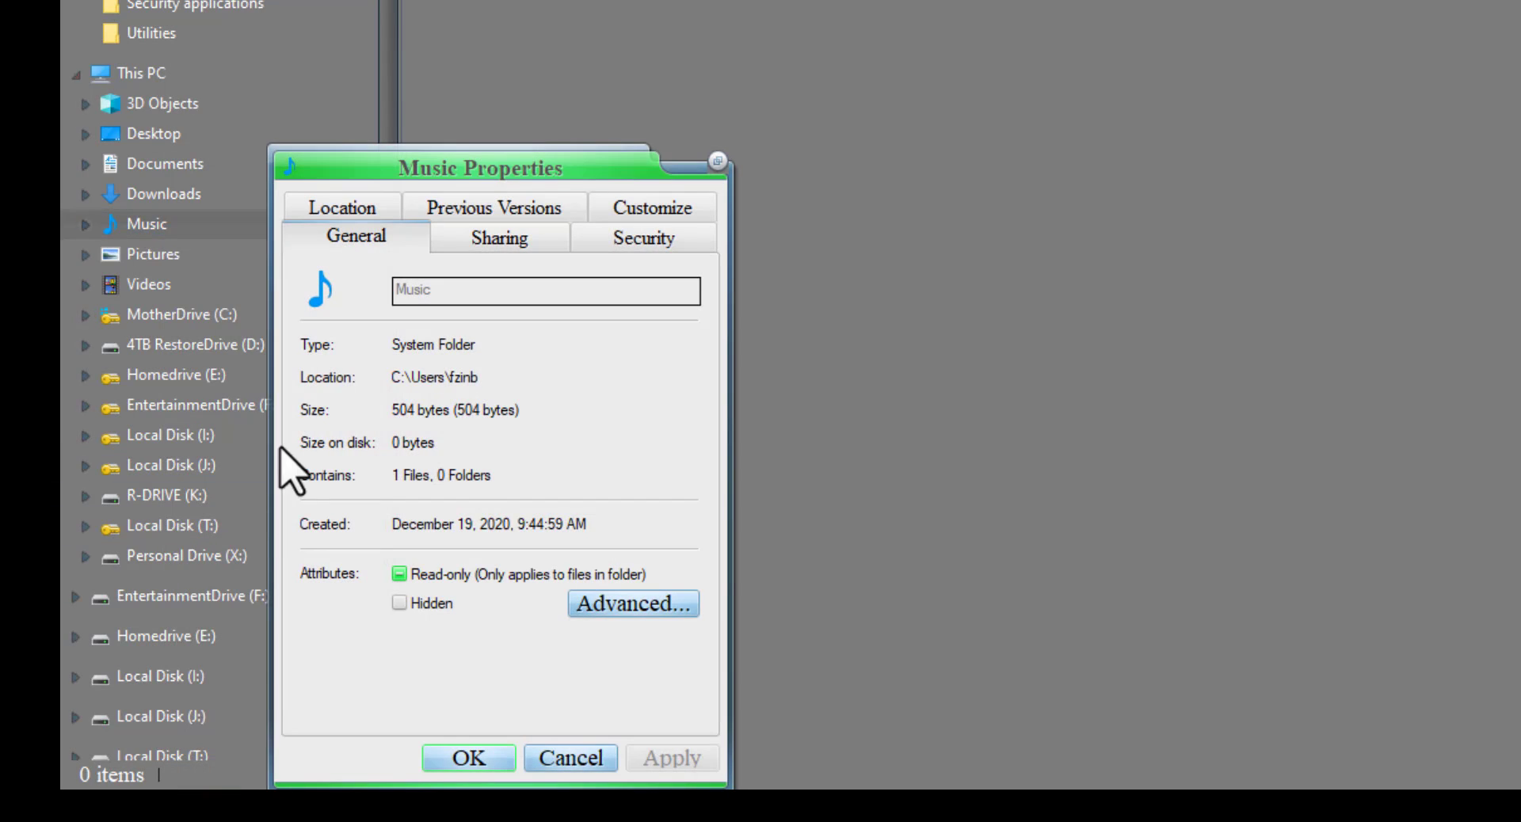
left_click_drag(507, 172, 903, 59)
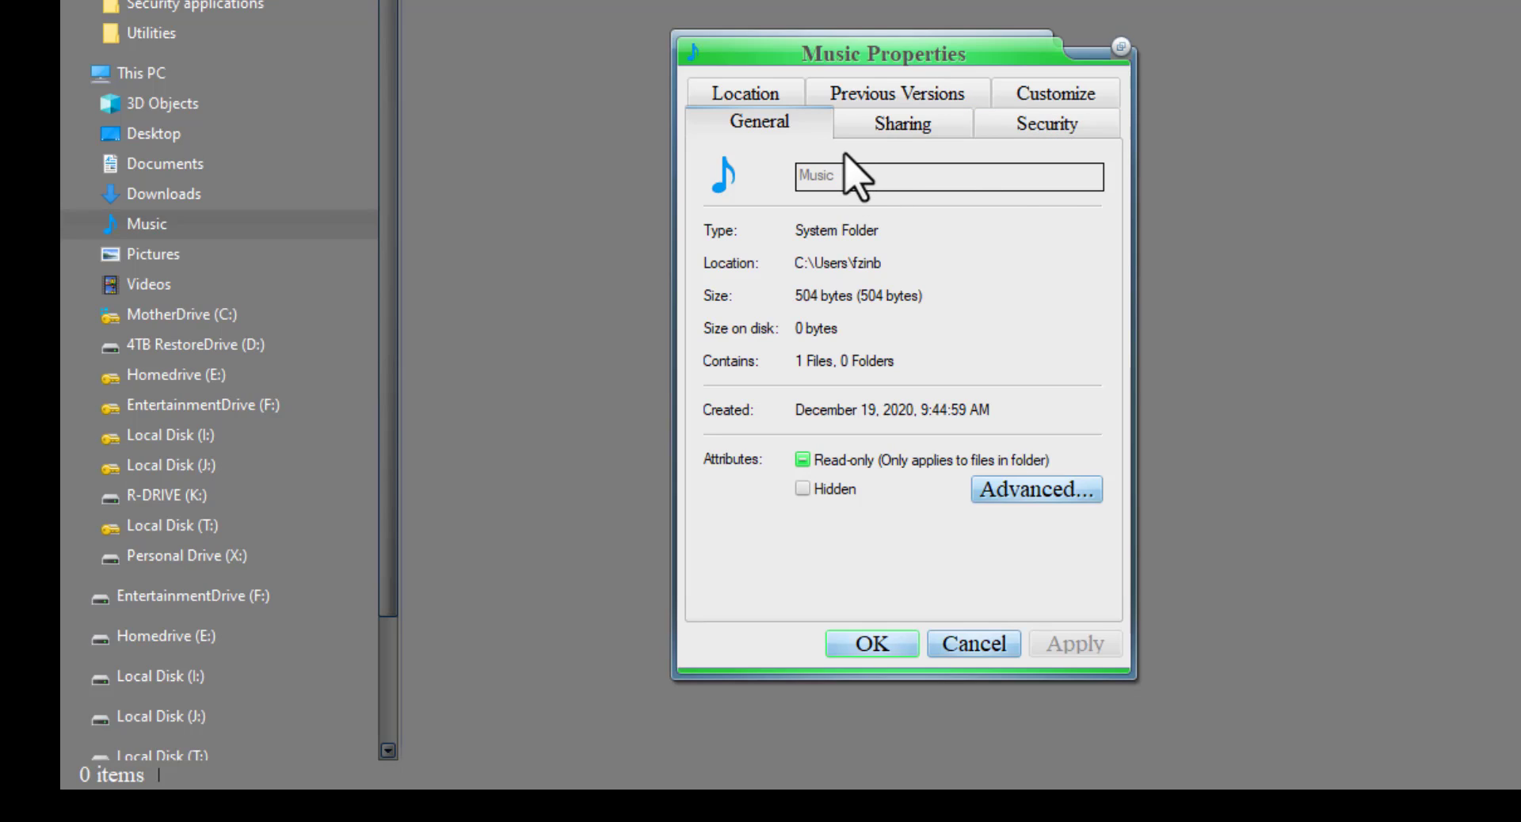
left_click(760, 97)
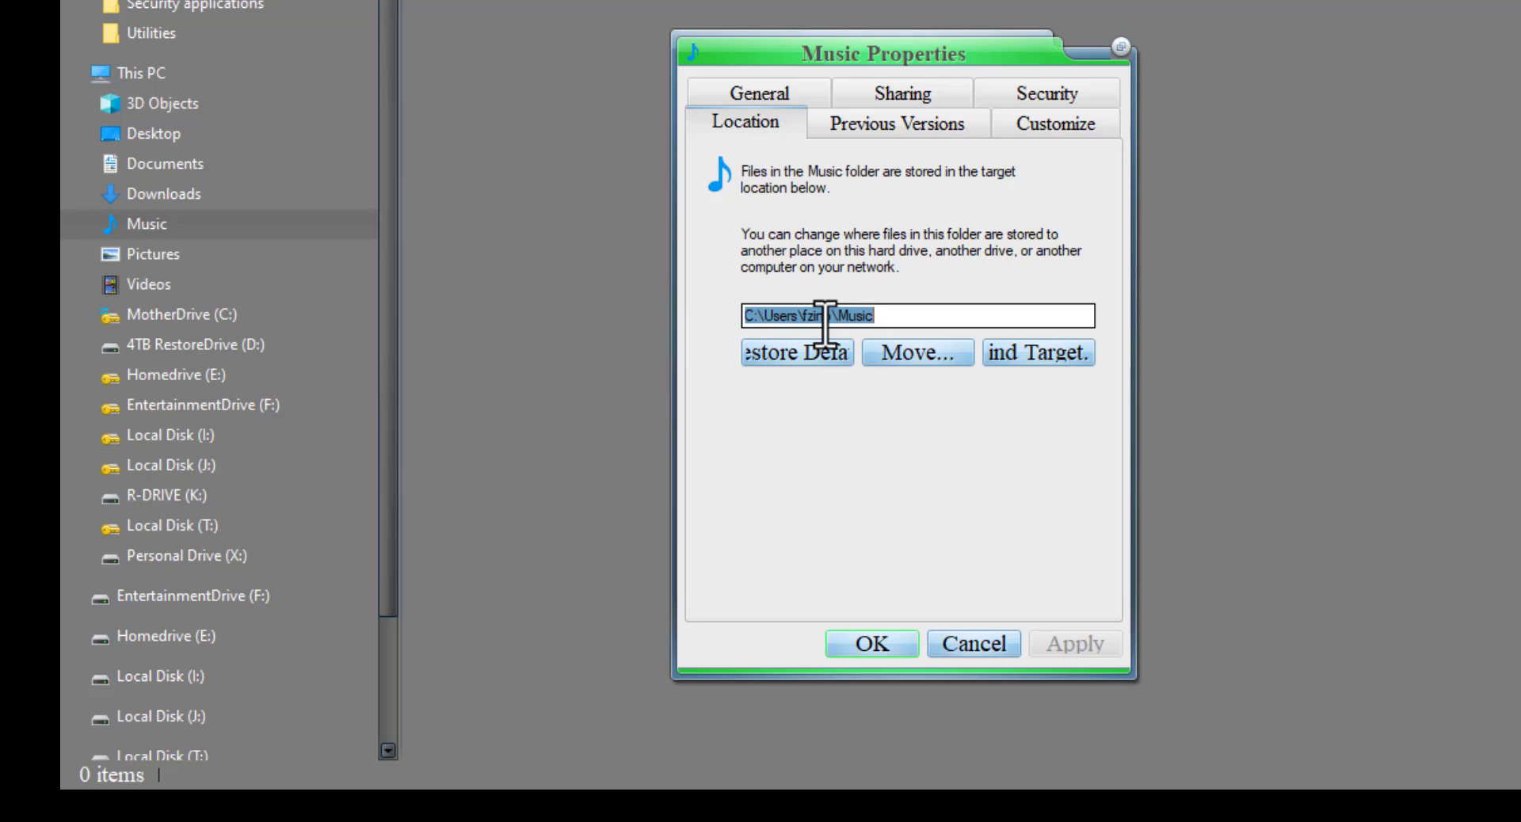
- Choose the Music folder on EntertainmentDrive (F:) as the new target location, F:\MP3 Drive, for the Music folder
left_click(920, 353)
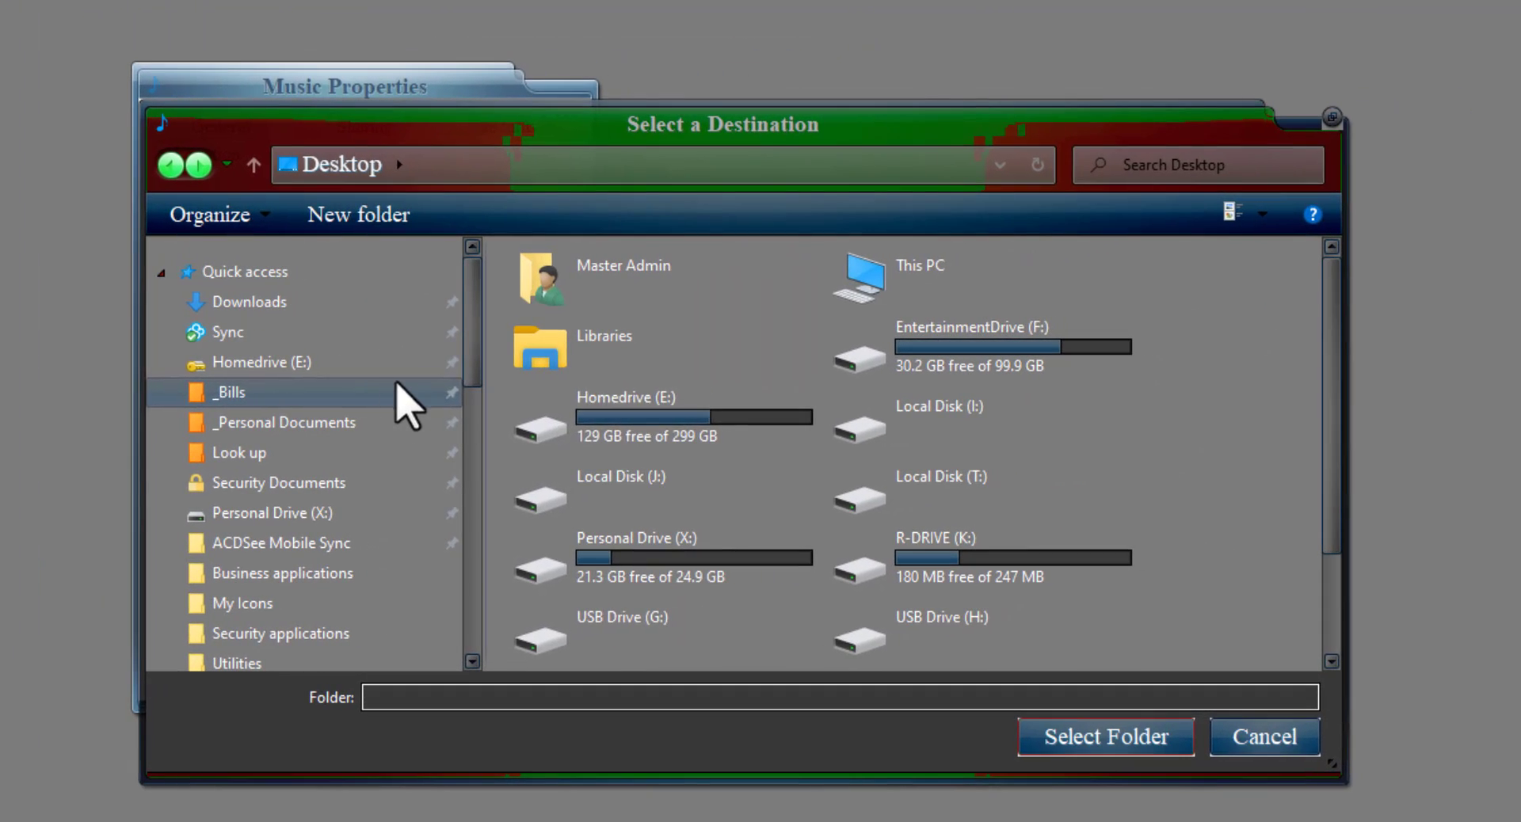
scroll(1108, 390, "down", 2)
scroll(856, 368, "up", 2)
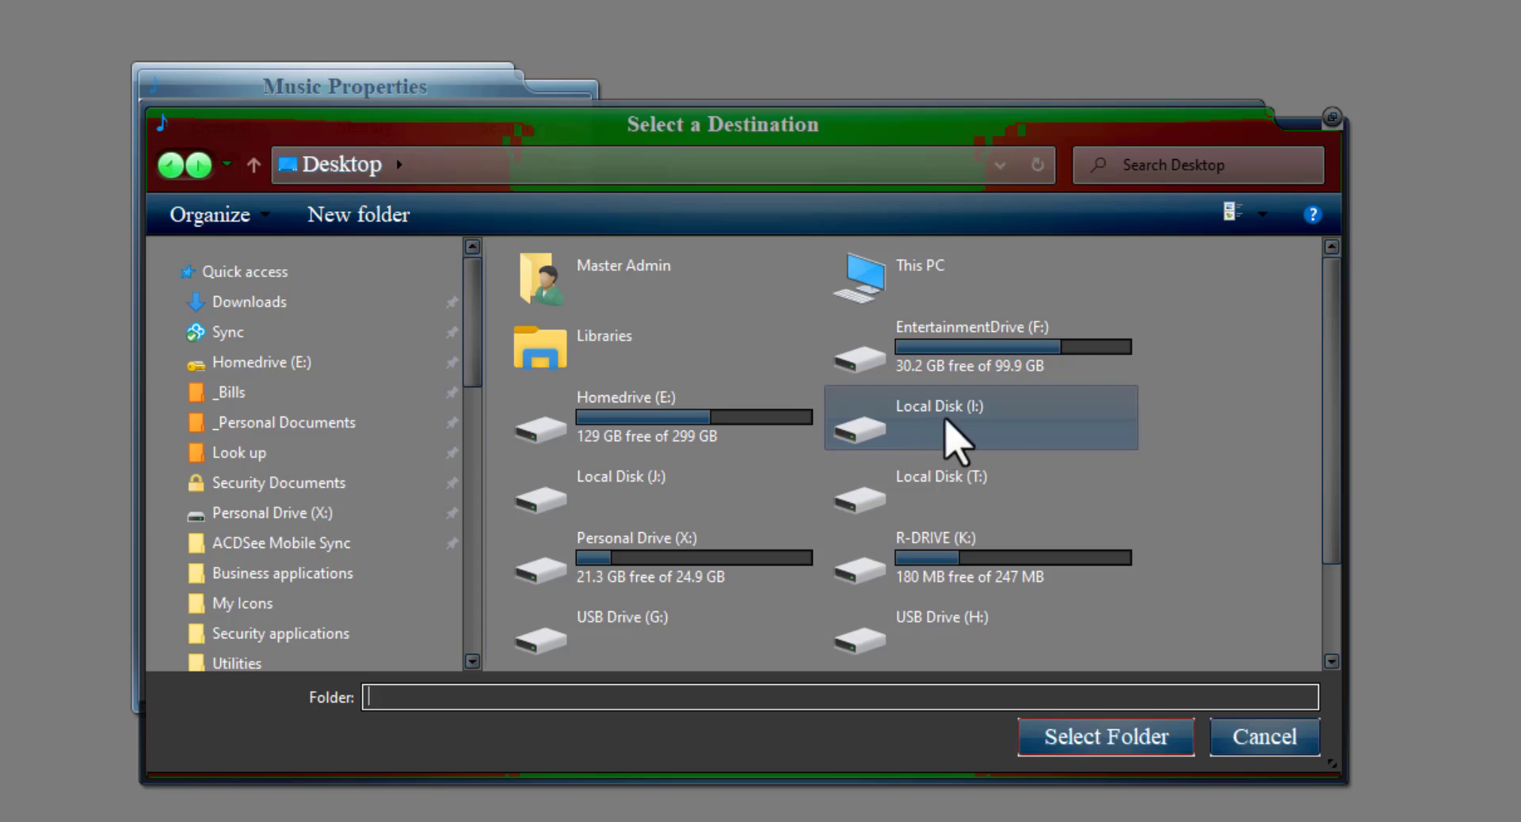
double_click(951, 340)
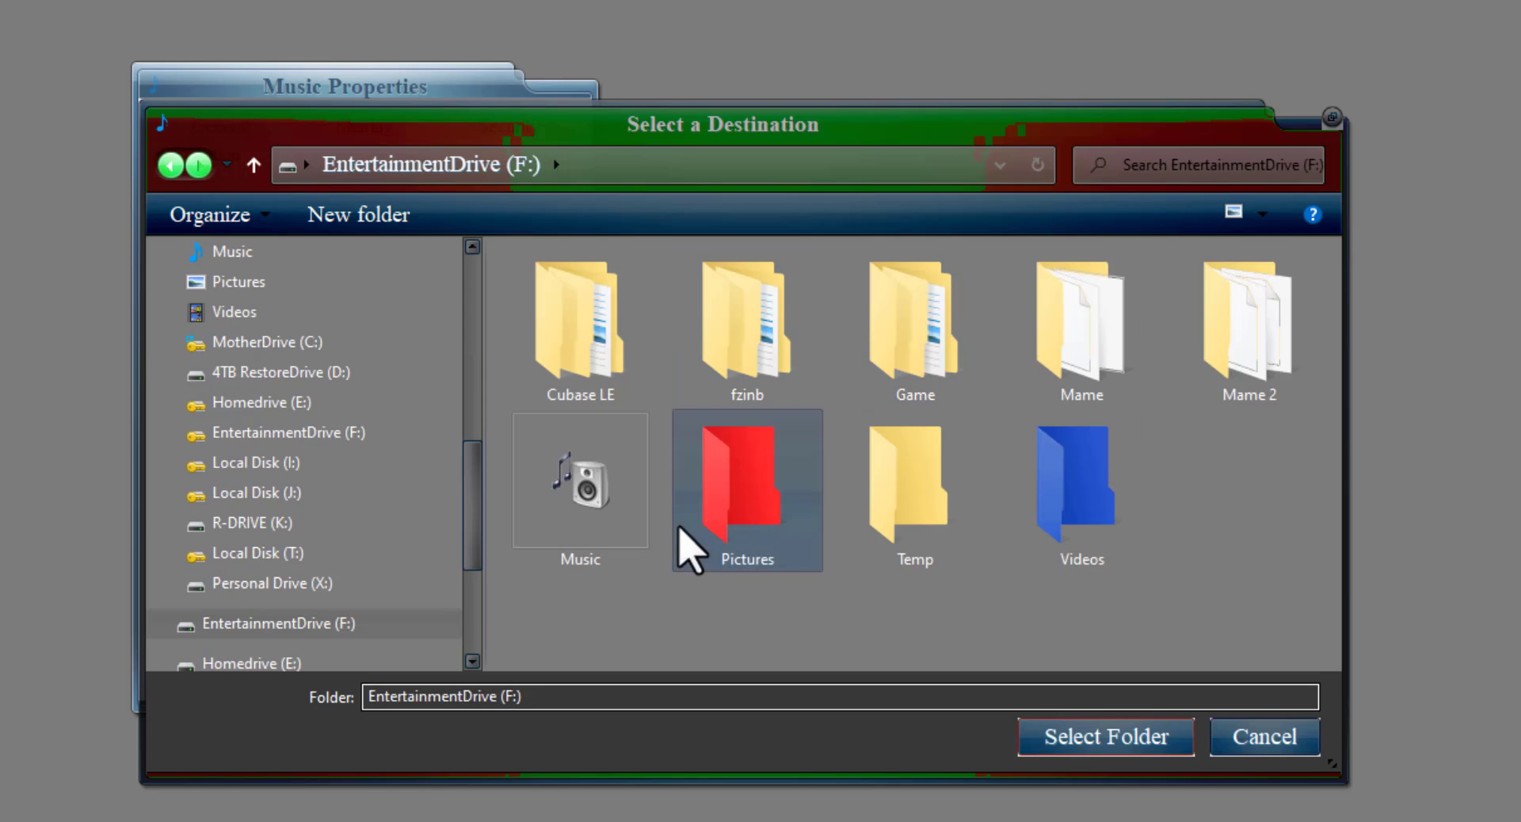
double_click(582, 486)
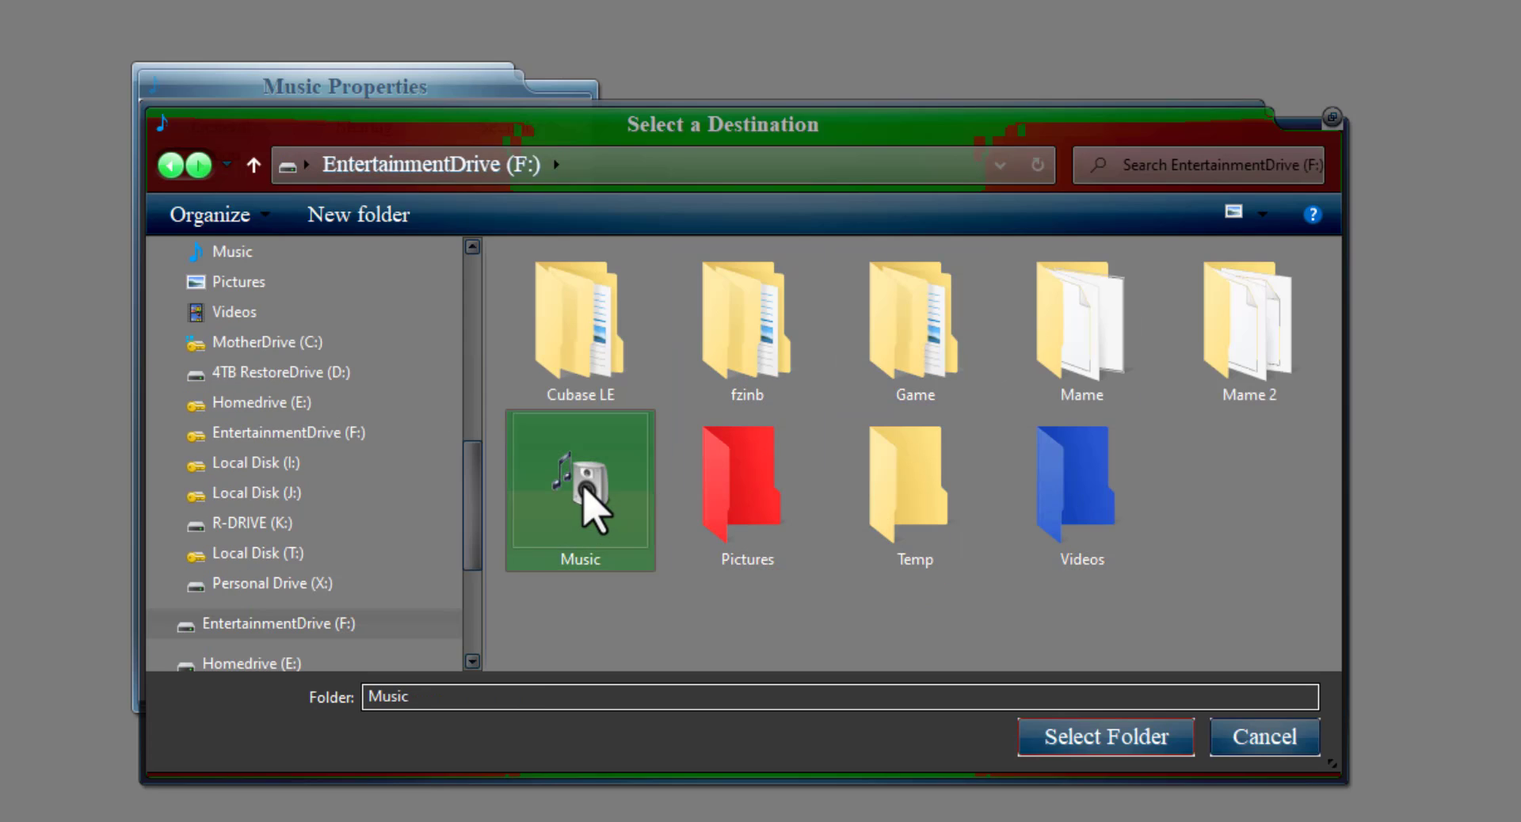
left_click(1081, 735)
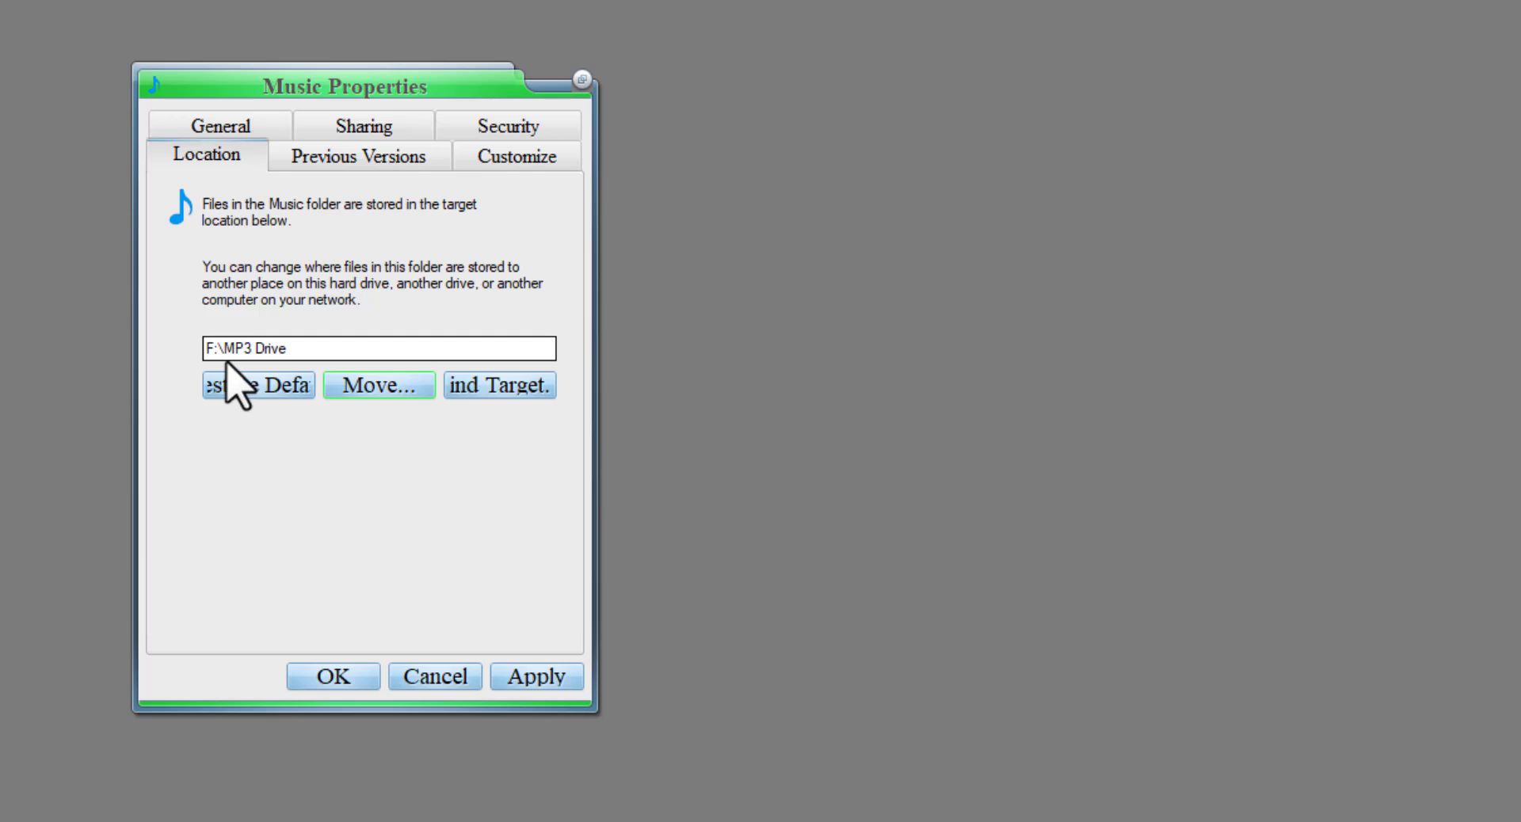
- Apply the new Music location without moving the old files and agree to the folder redirection
left_click(543, 686)
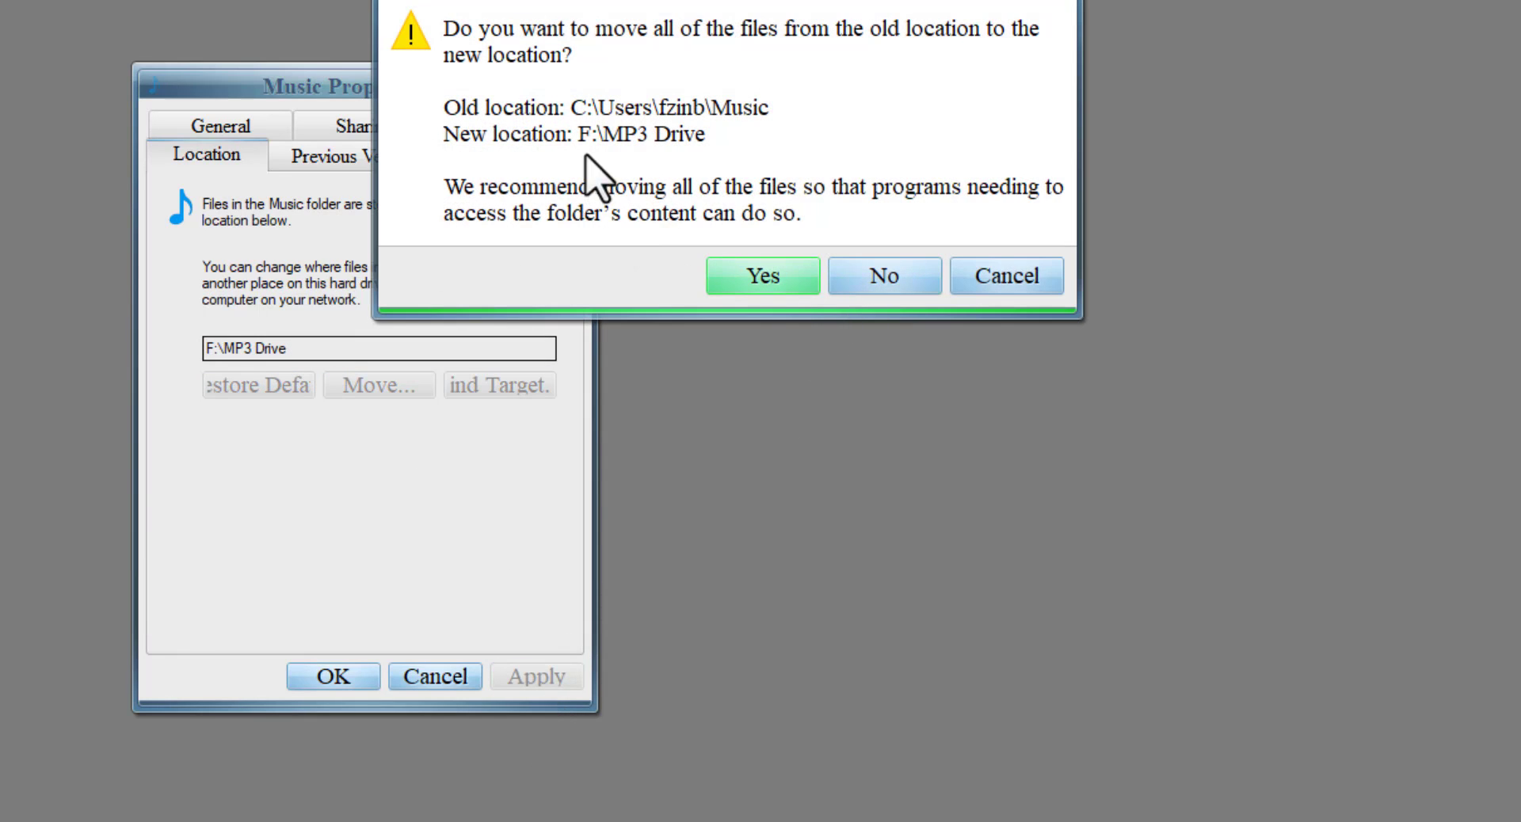
left_click(883, 278)
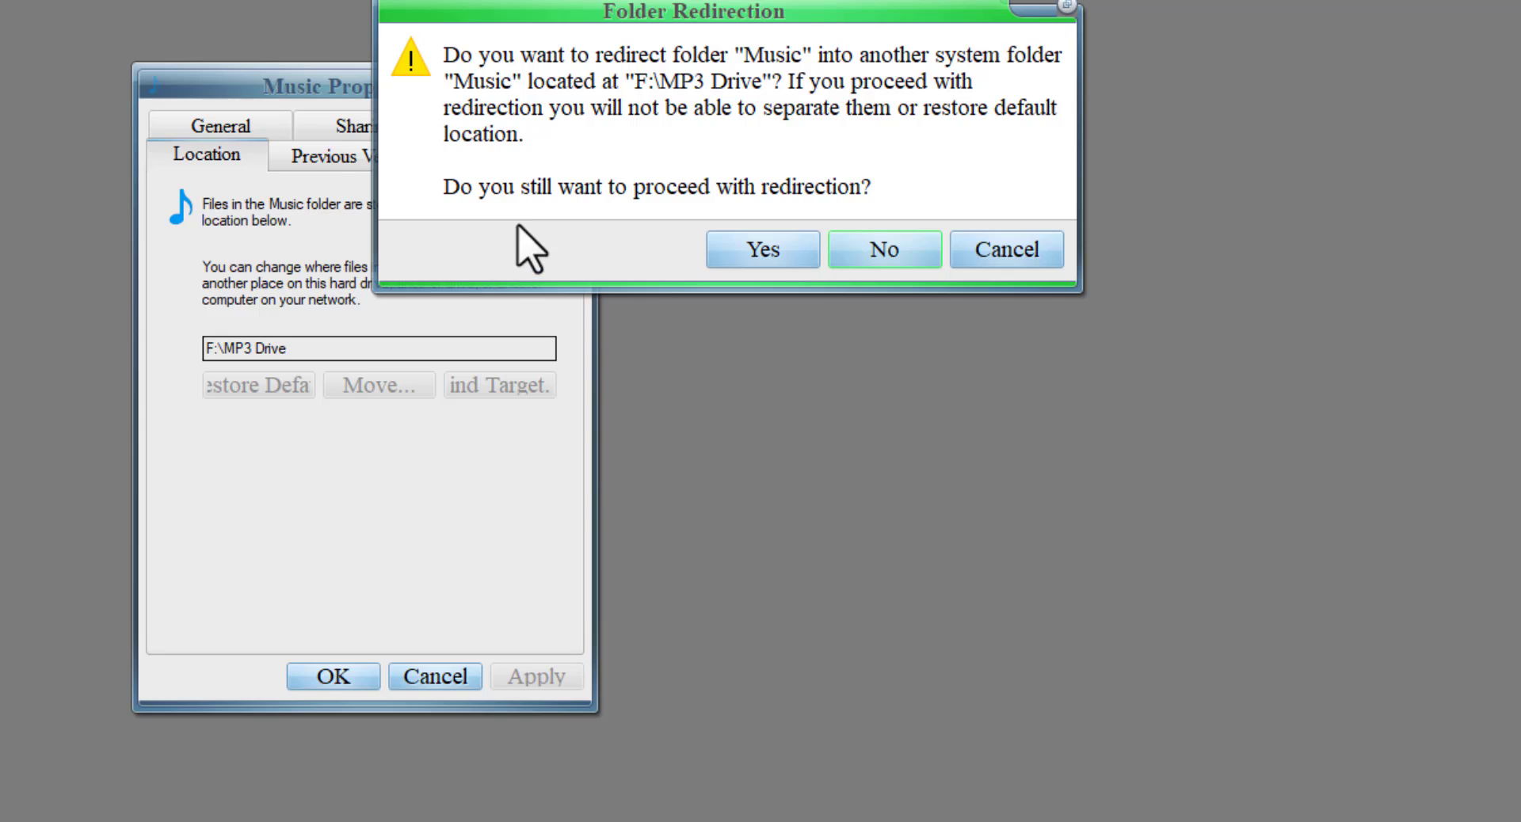
left_click(780, 252)
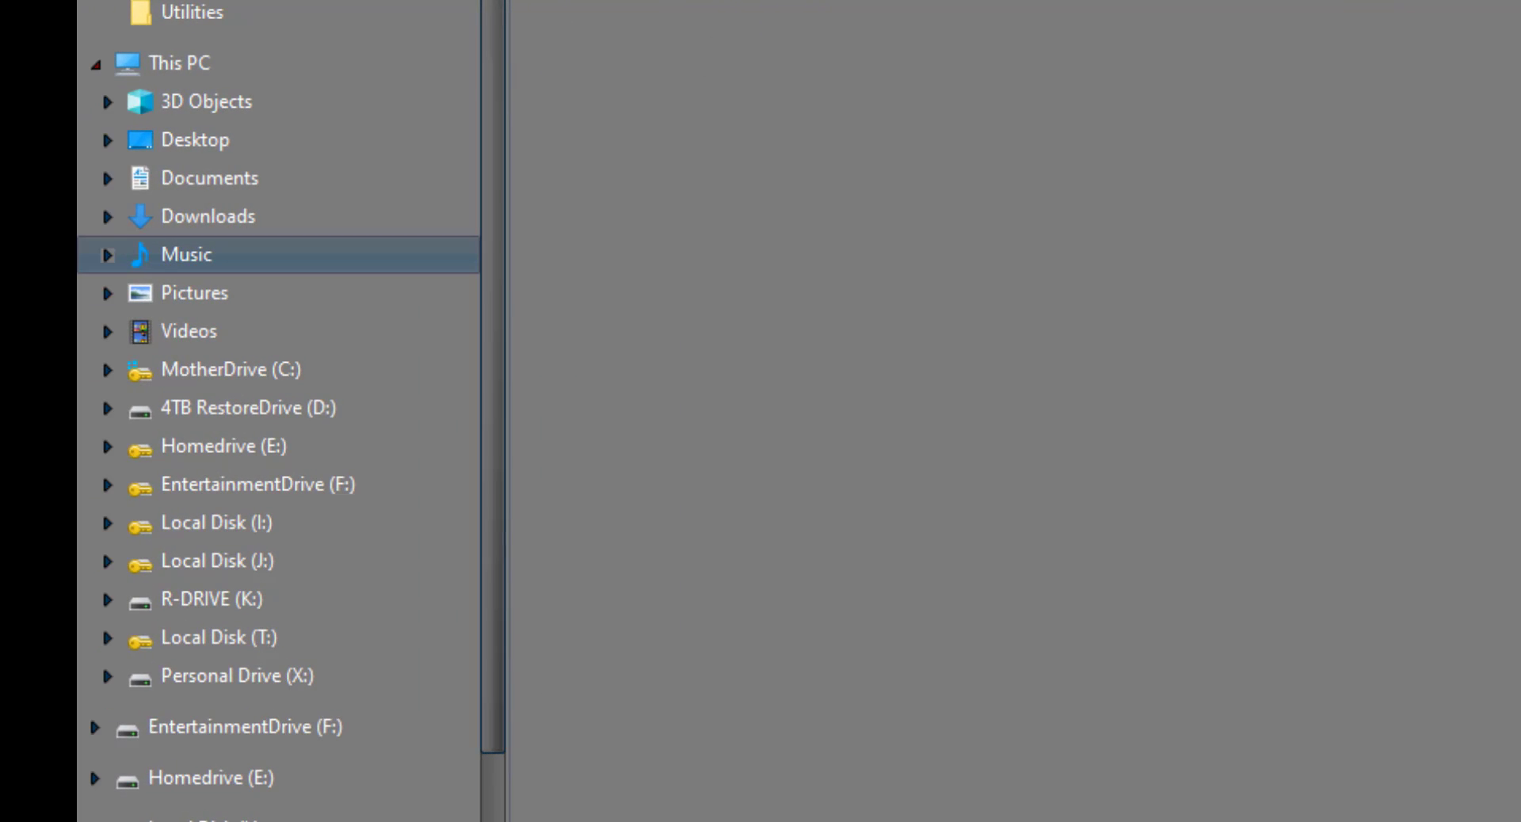
- Check the contents of the relocated Music folder and of the Downloads and Documents folders under This PC
left_click(190, 292)
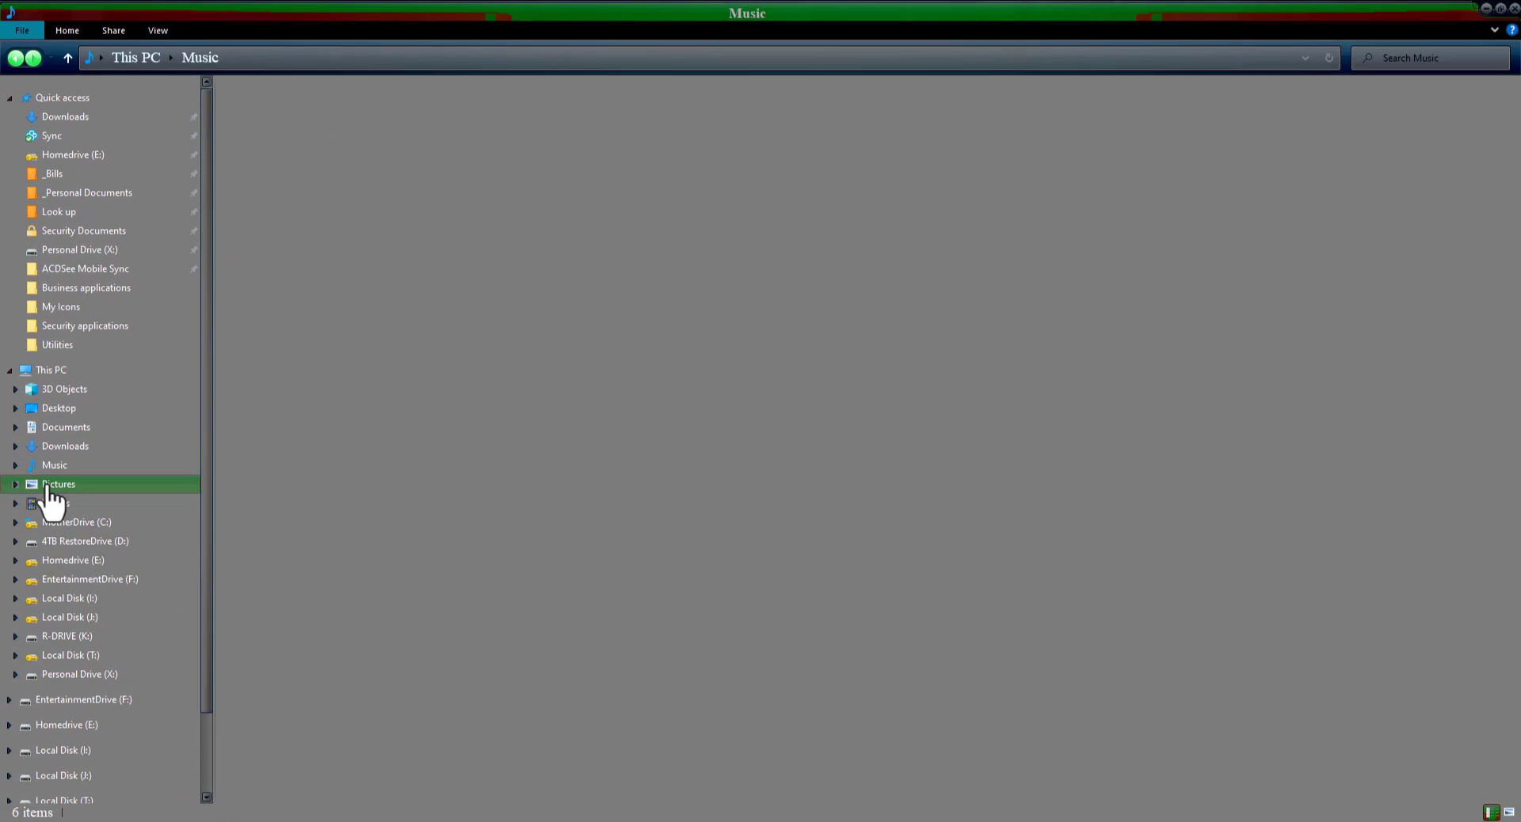
left_click(52, 466)
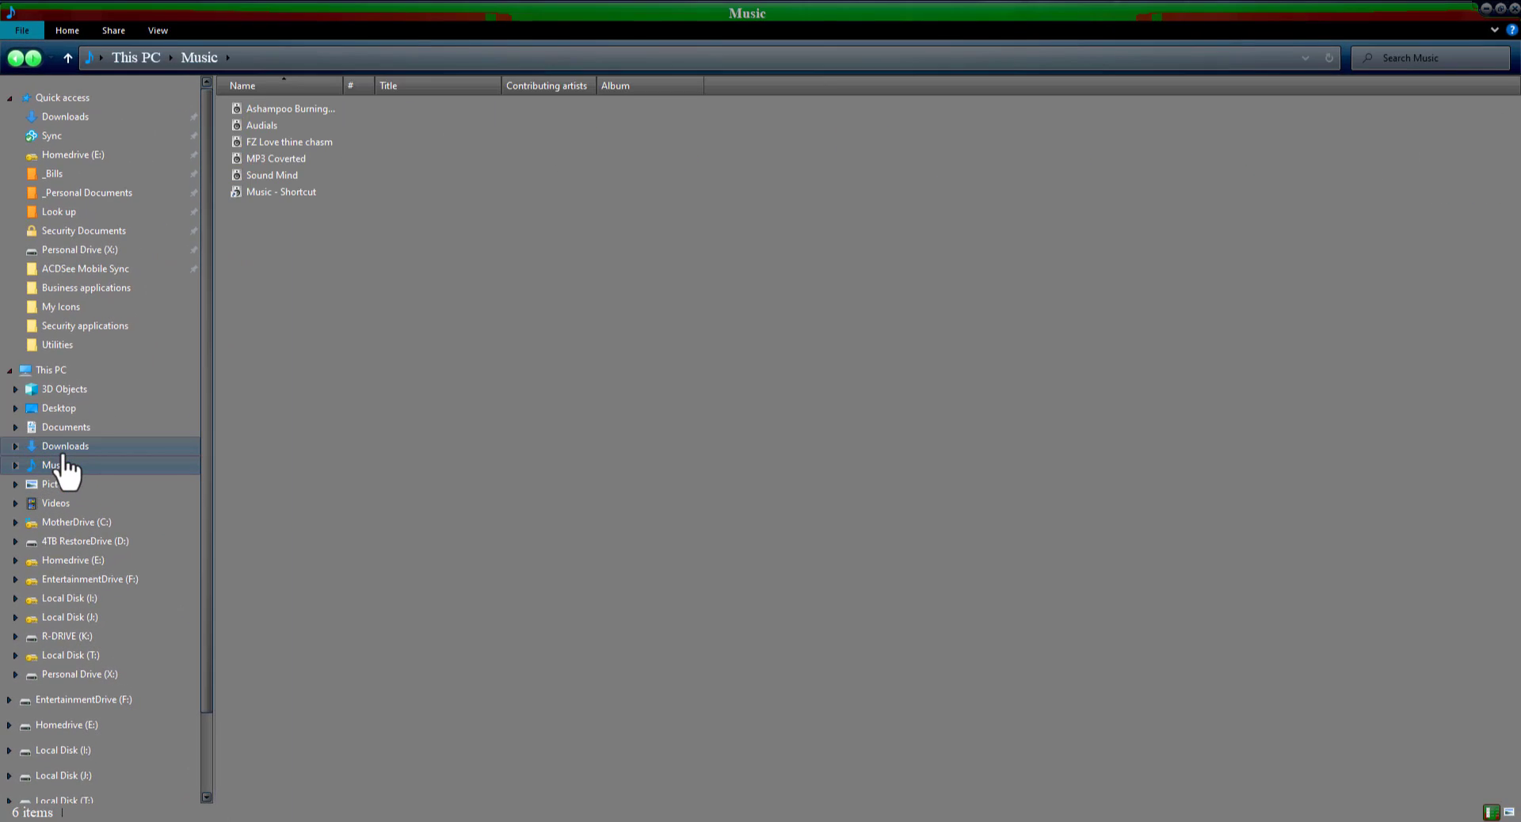
left_click(66, 449)
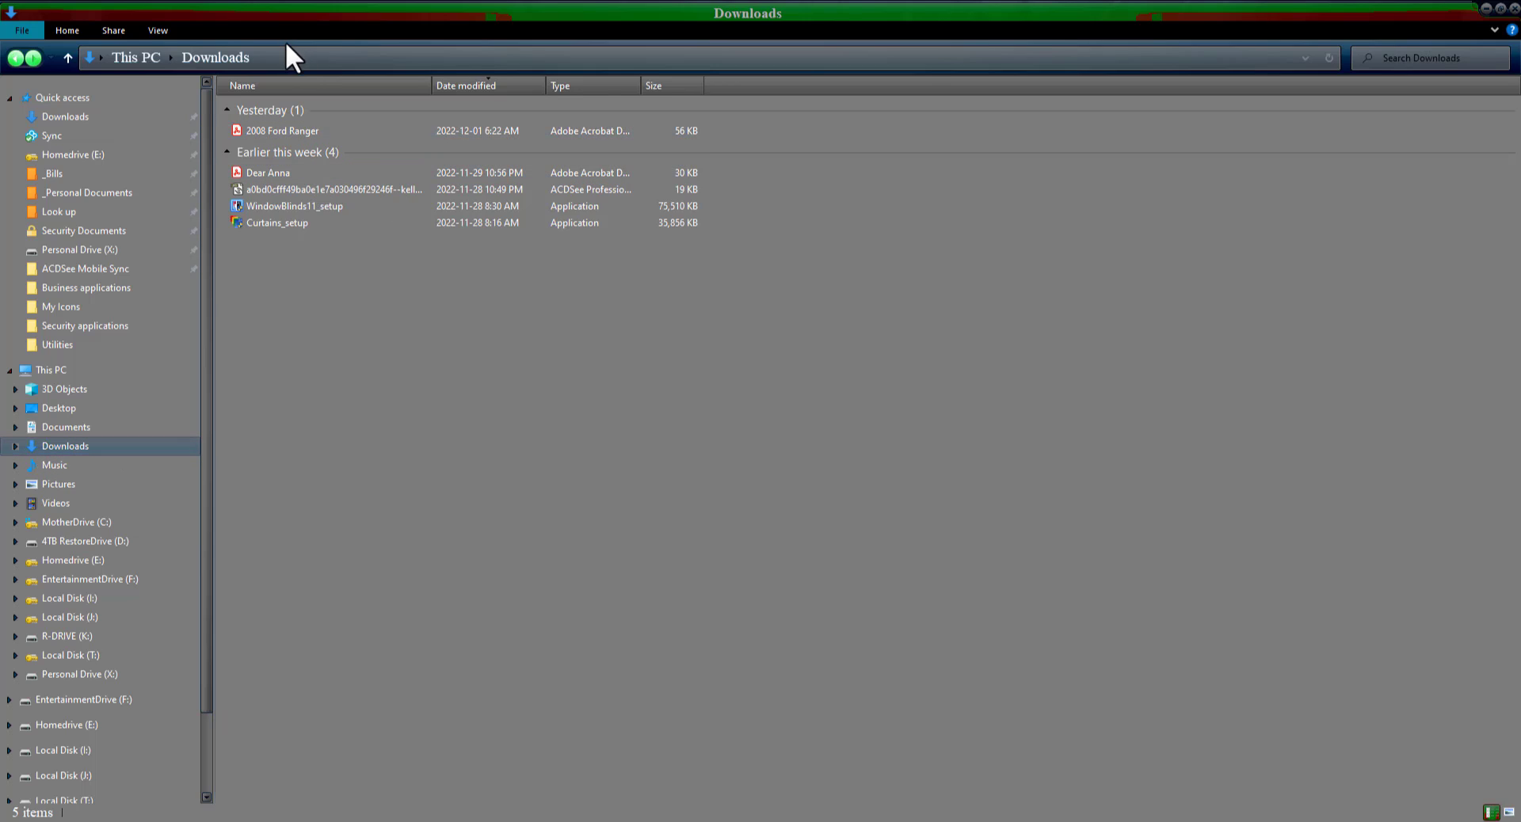
left_click(93, 427)
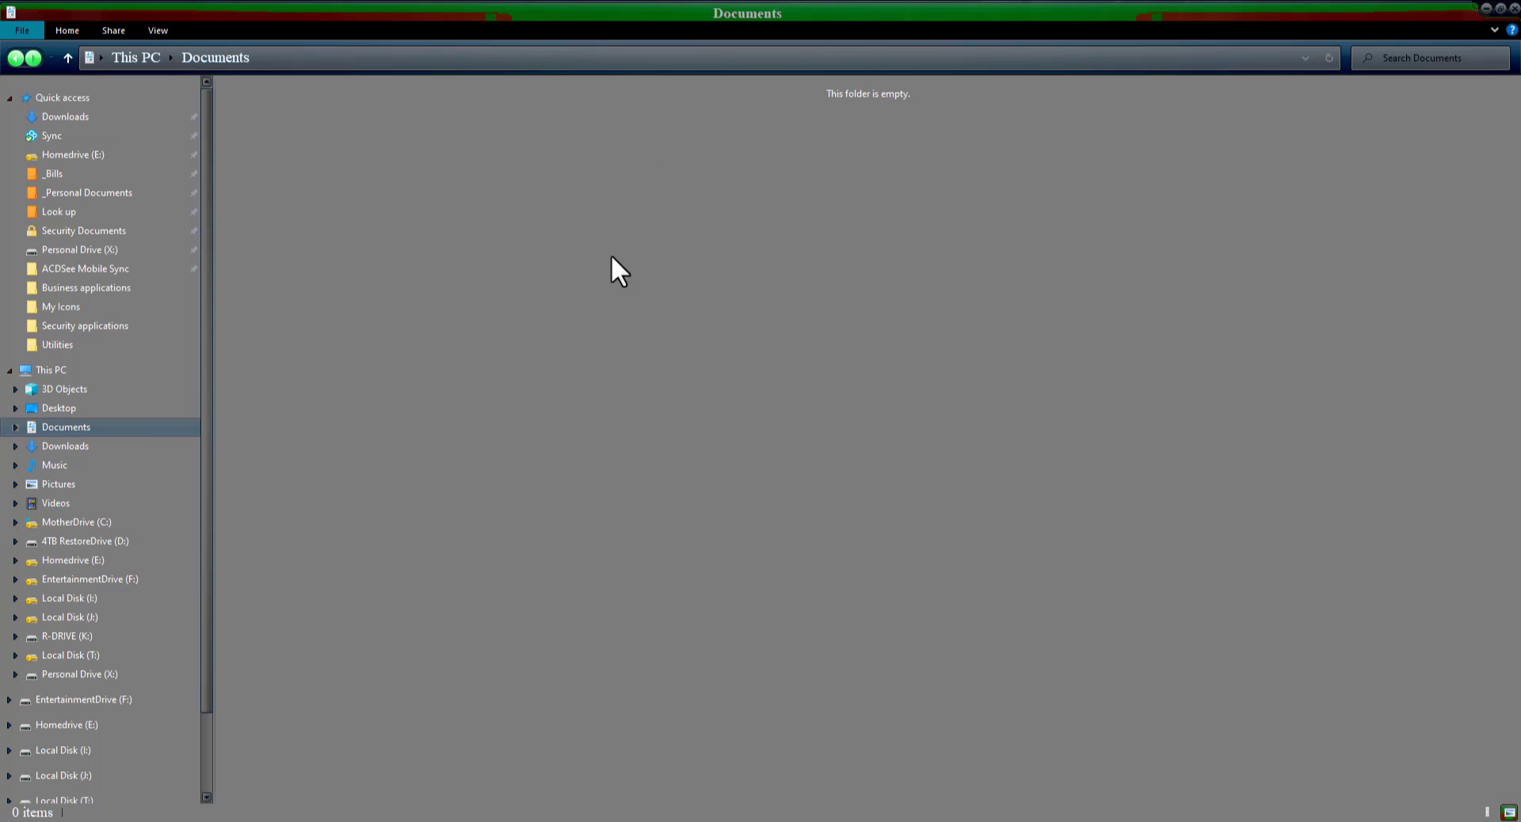
- Bring up the location settings in the properties of the Documents folder
right_click(116, 426)
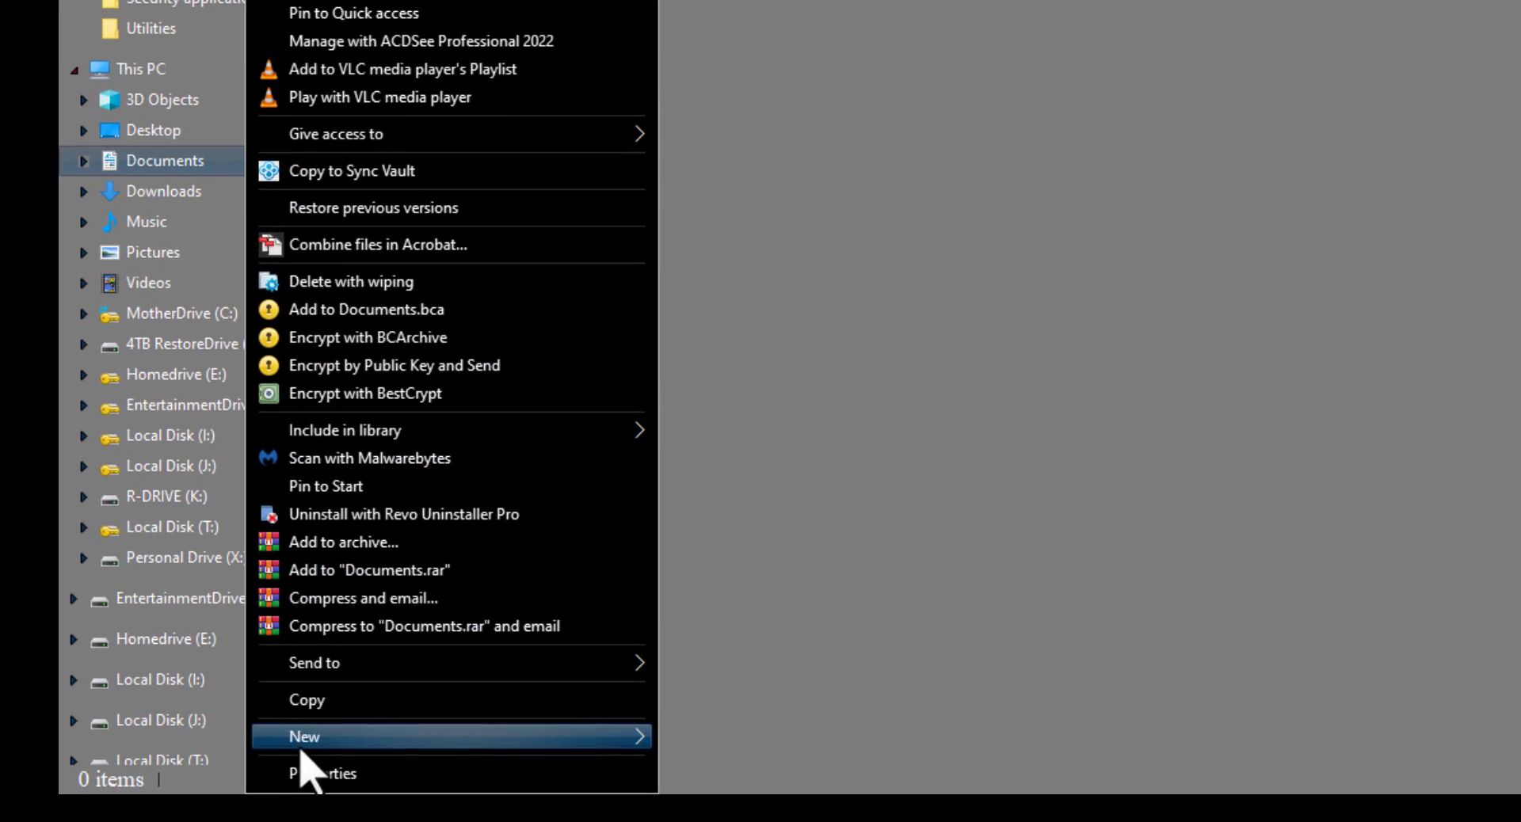
left_click(400, 774)
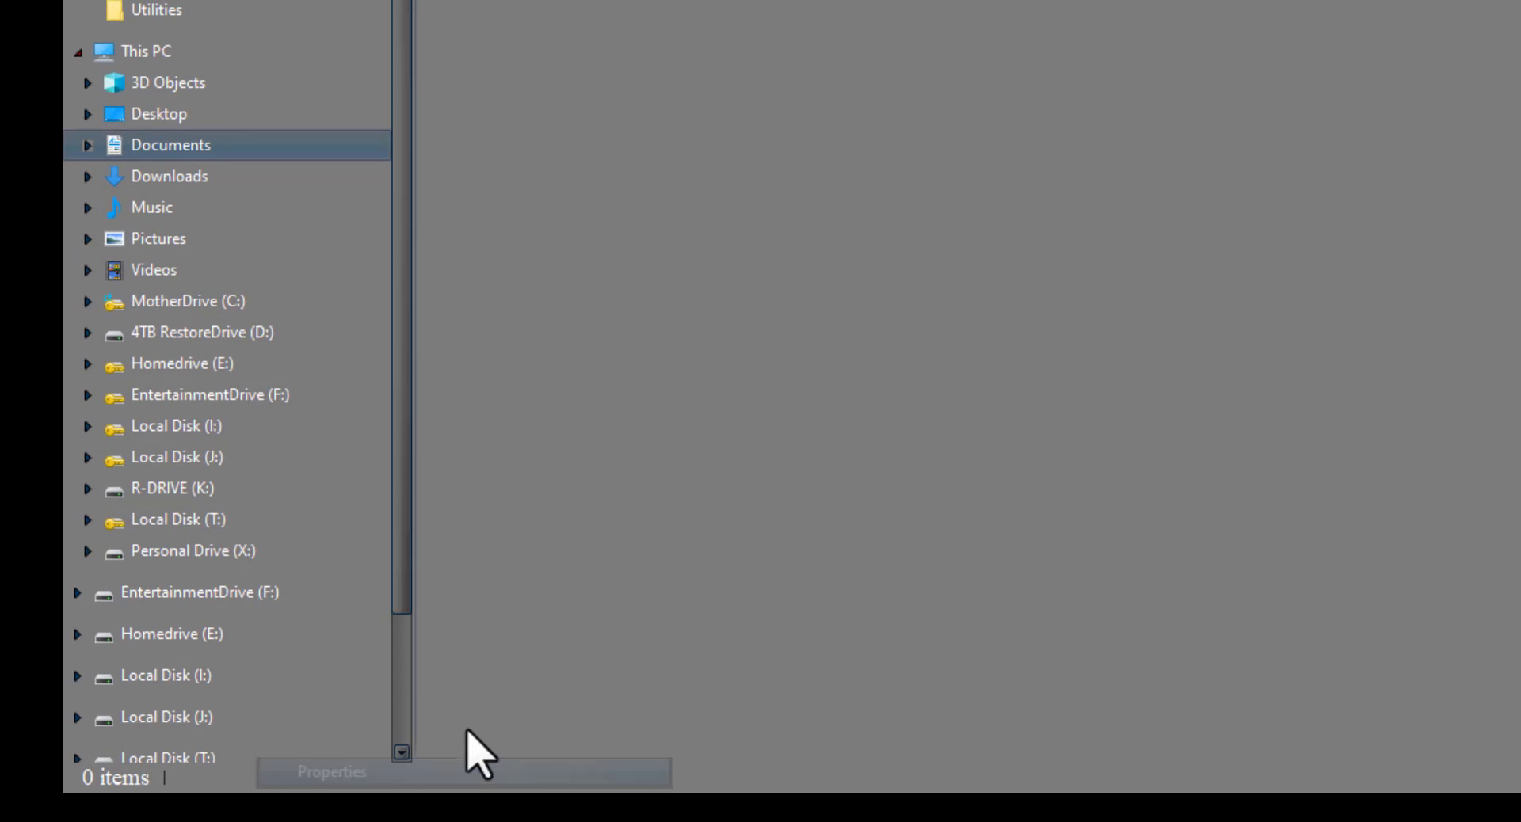
left_click_drag(576, 154, 1011, 16)
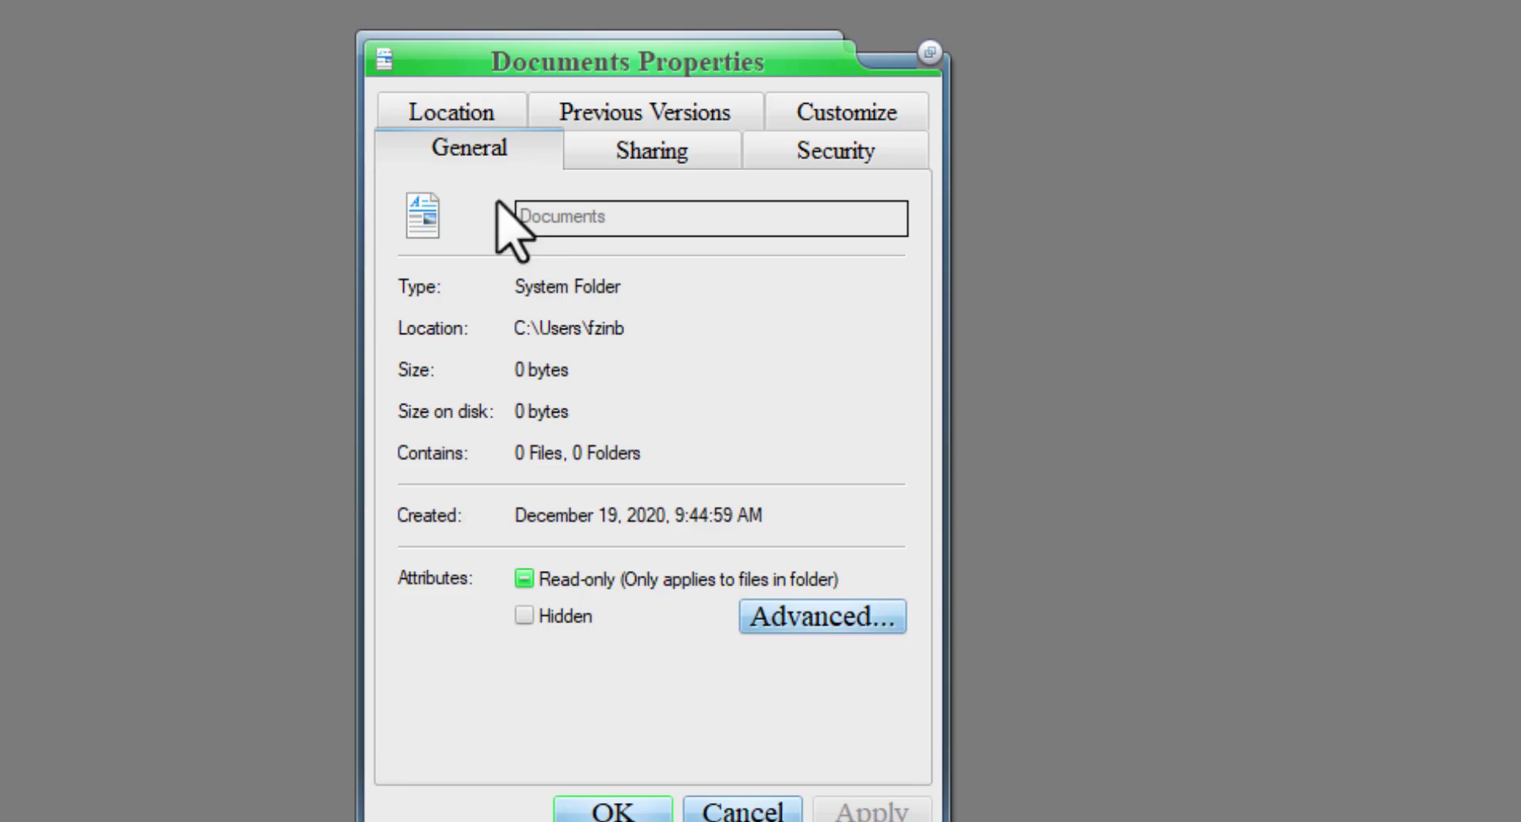
left_click(449, 112)
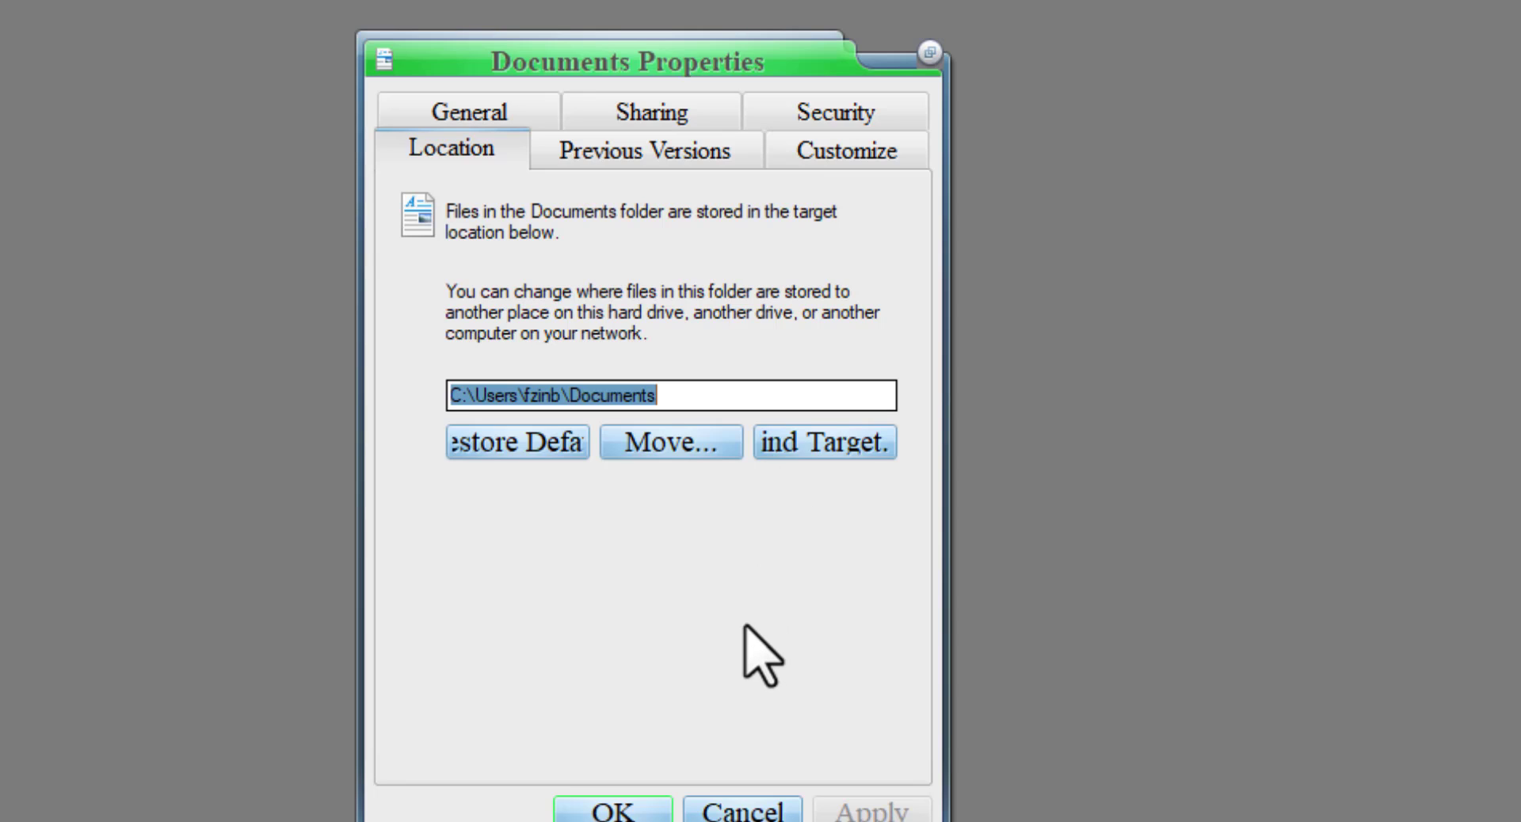
- Set the Documents folder's location to Homedrive (E:) and apply it without moving the old files
left_click(686, 441)
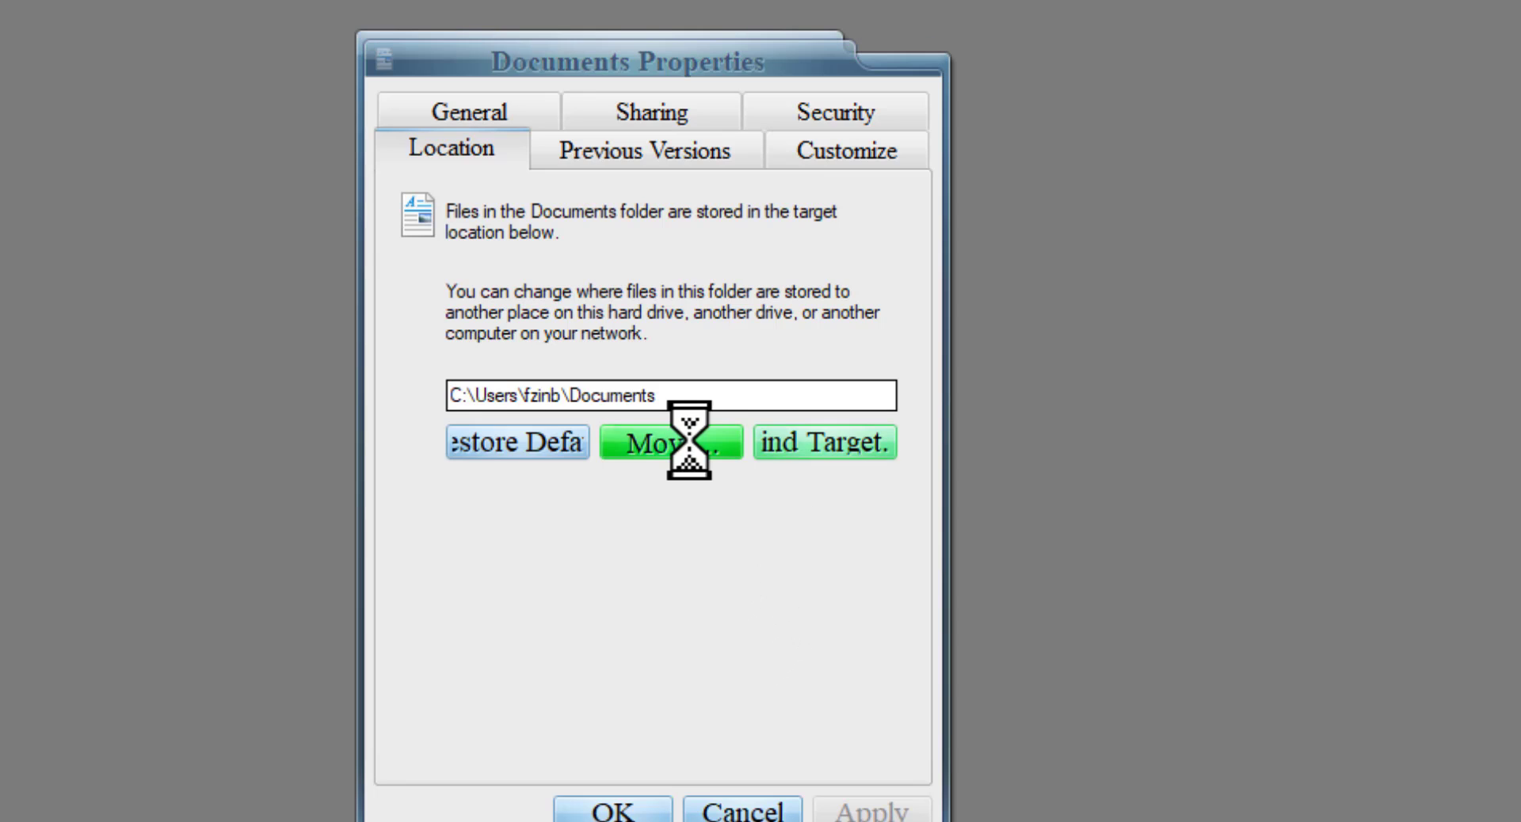
left_click(1024, 476)
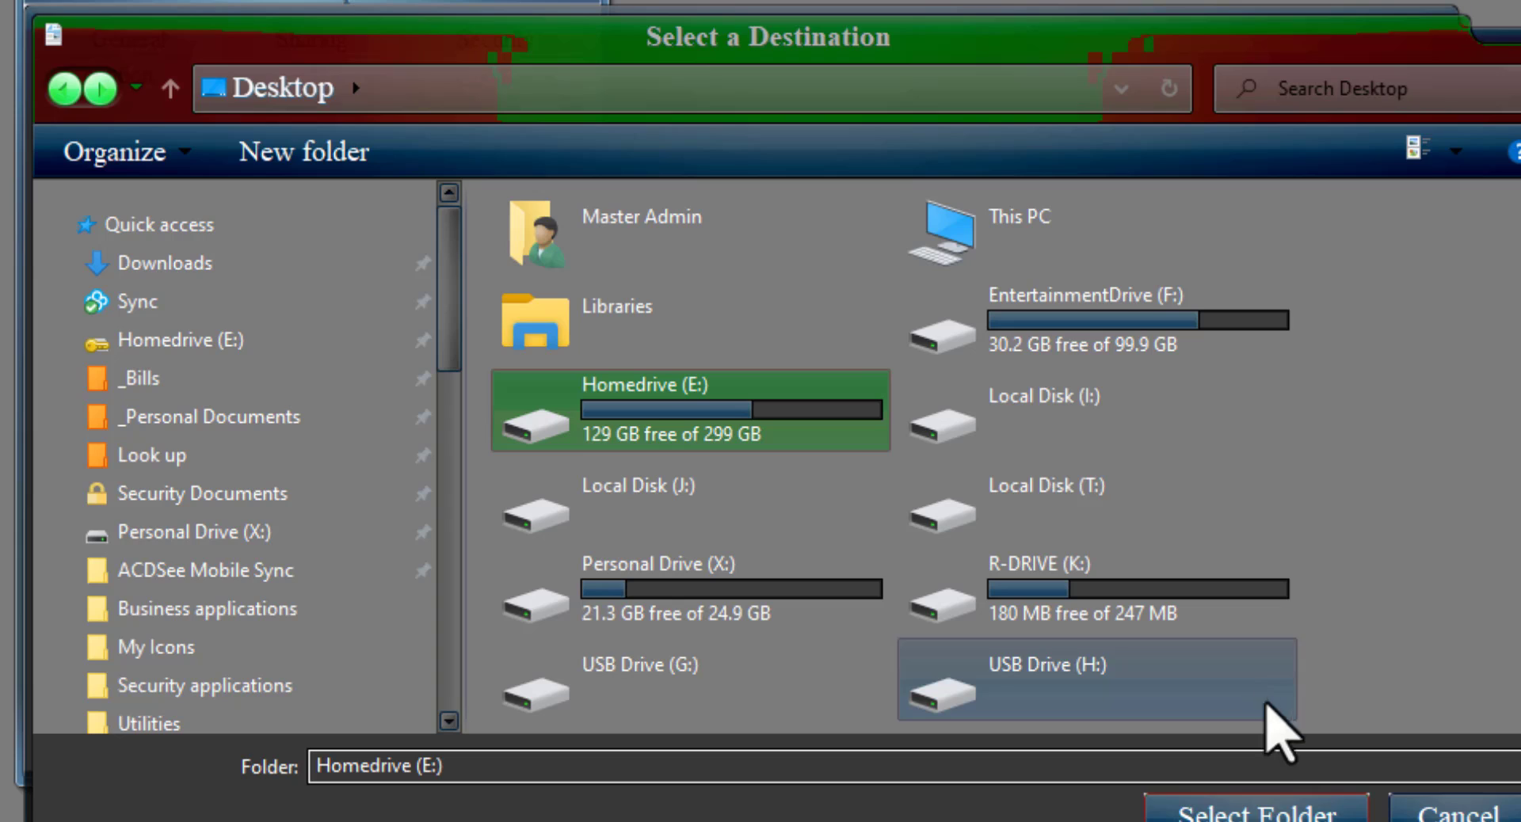
left_click(1156, 808)
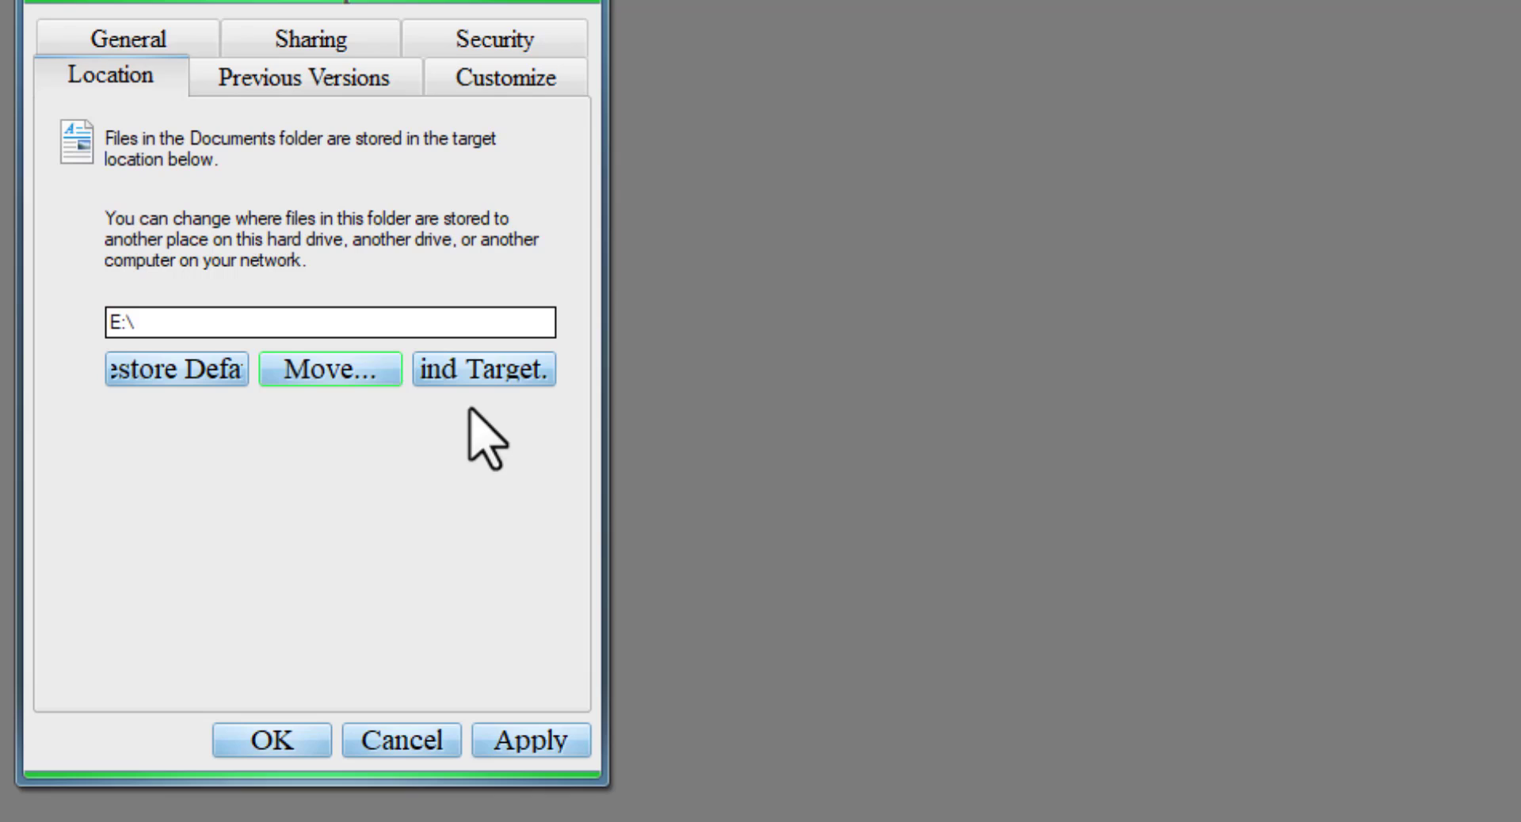
left_click(269, 736)
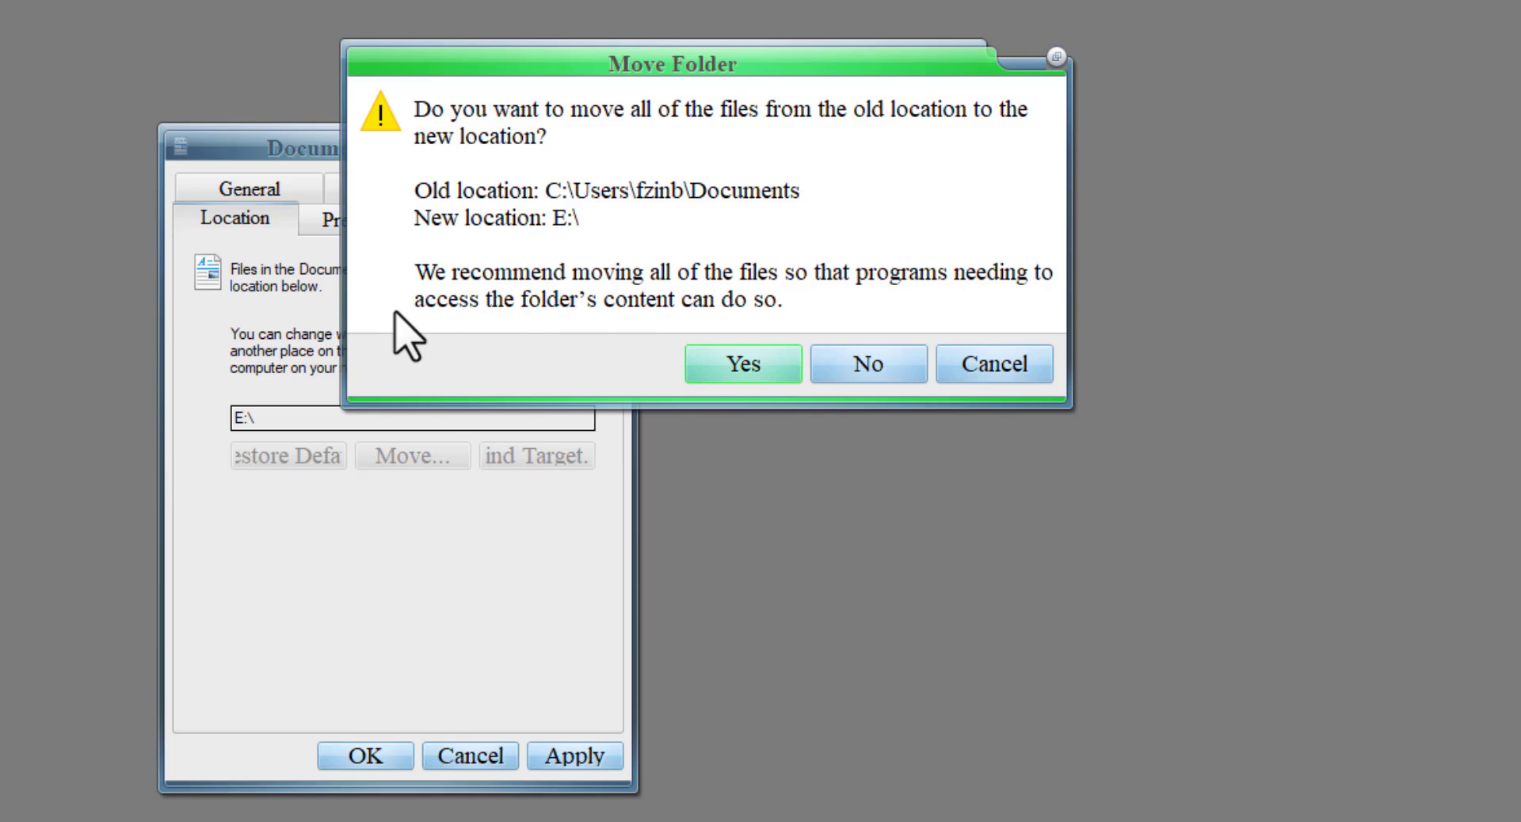
left_click(869, 365)
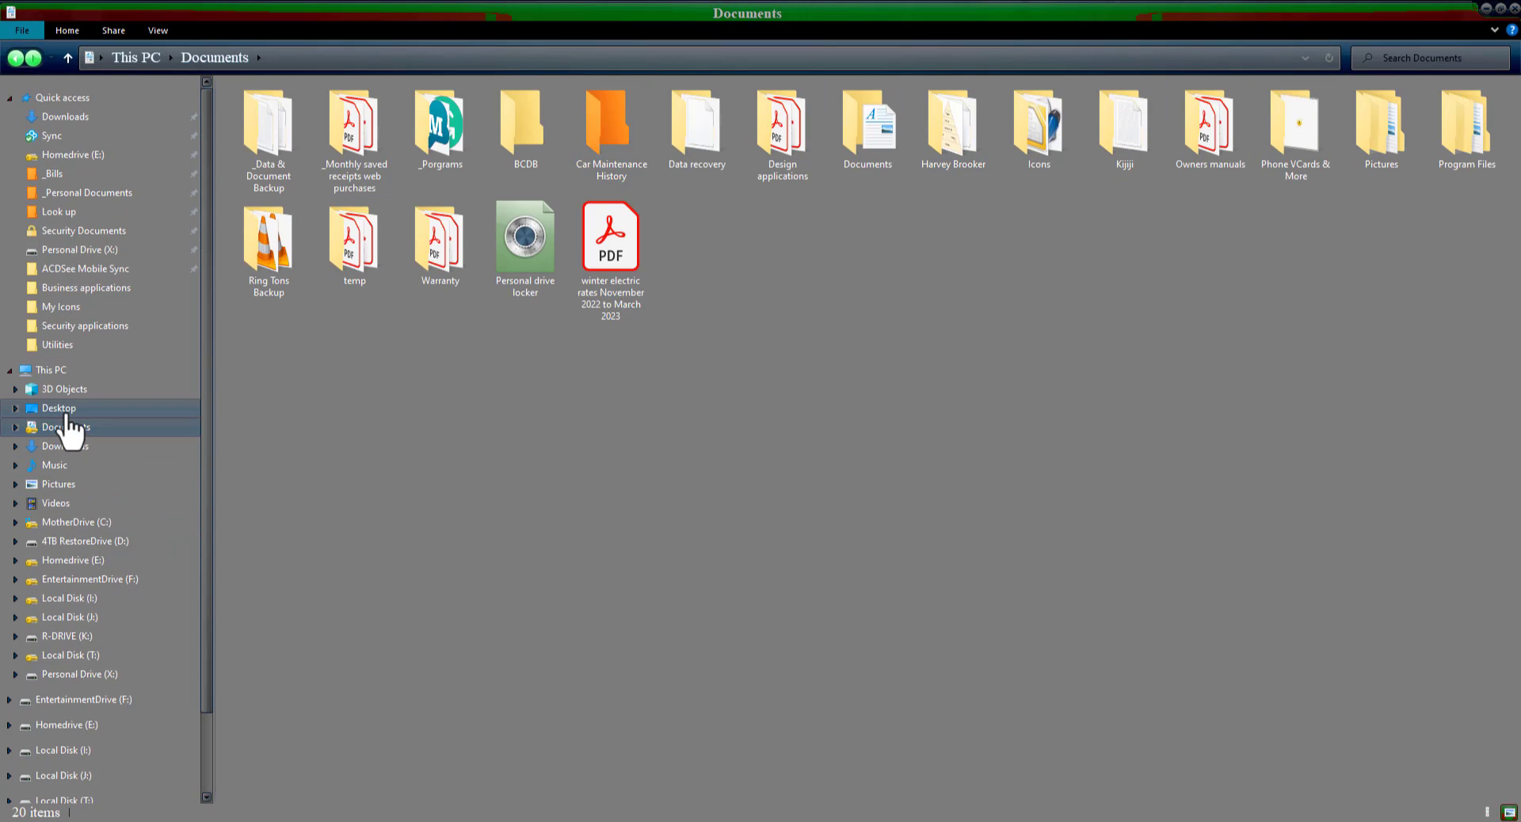
- Check the contents of the Pictures and Videos folders and the Homedrive (E:) drive under This PC
left_click(61, 484)
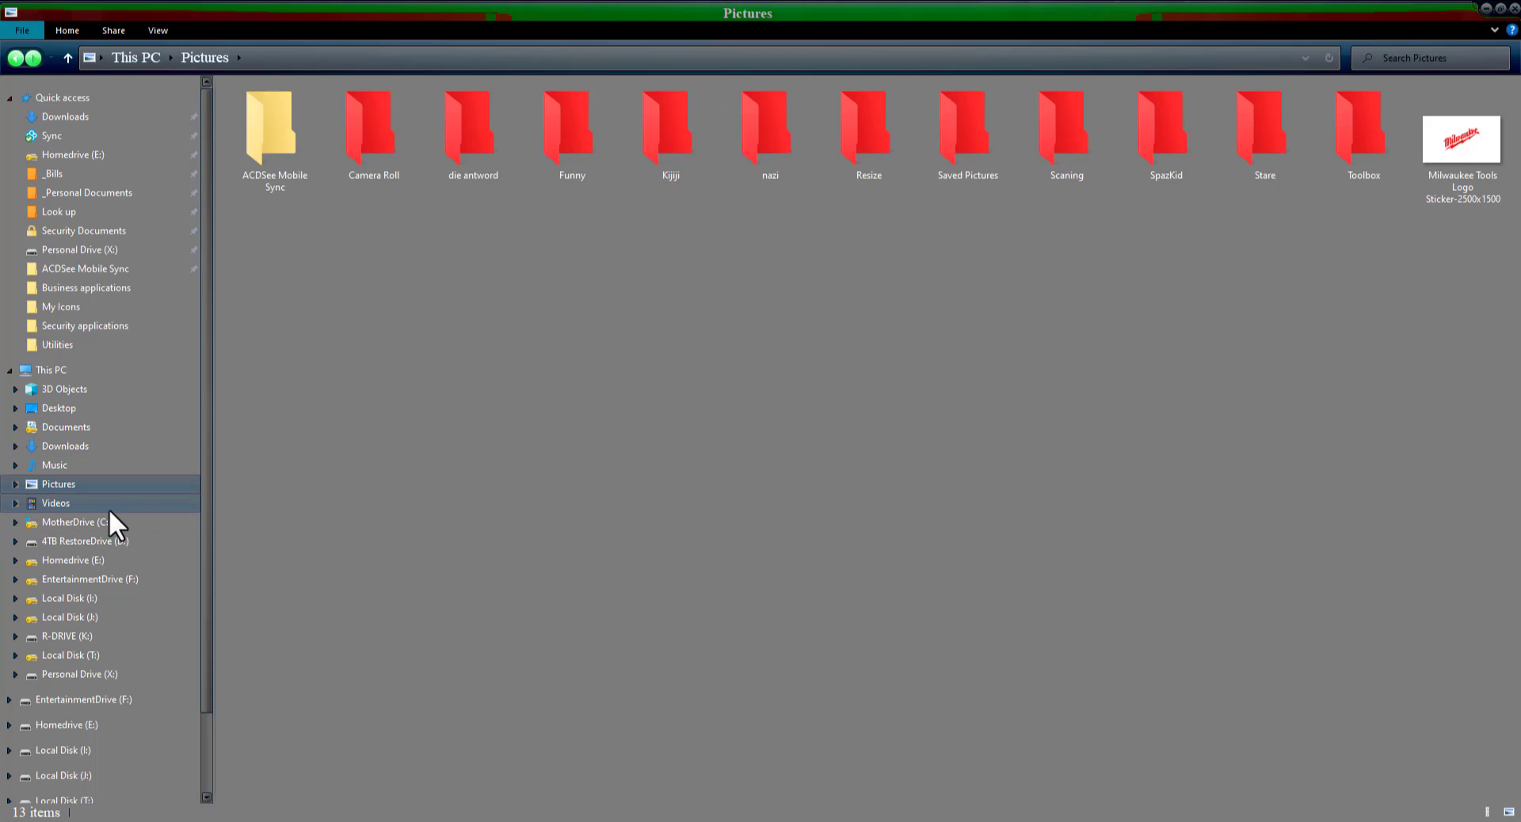
left_click(58, 505)
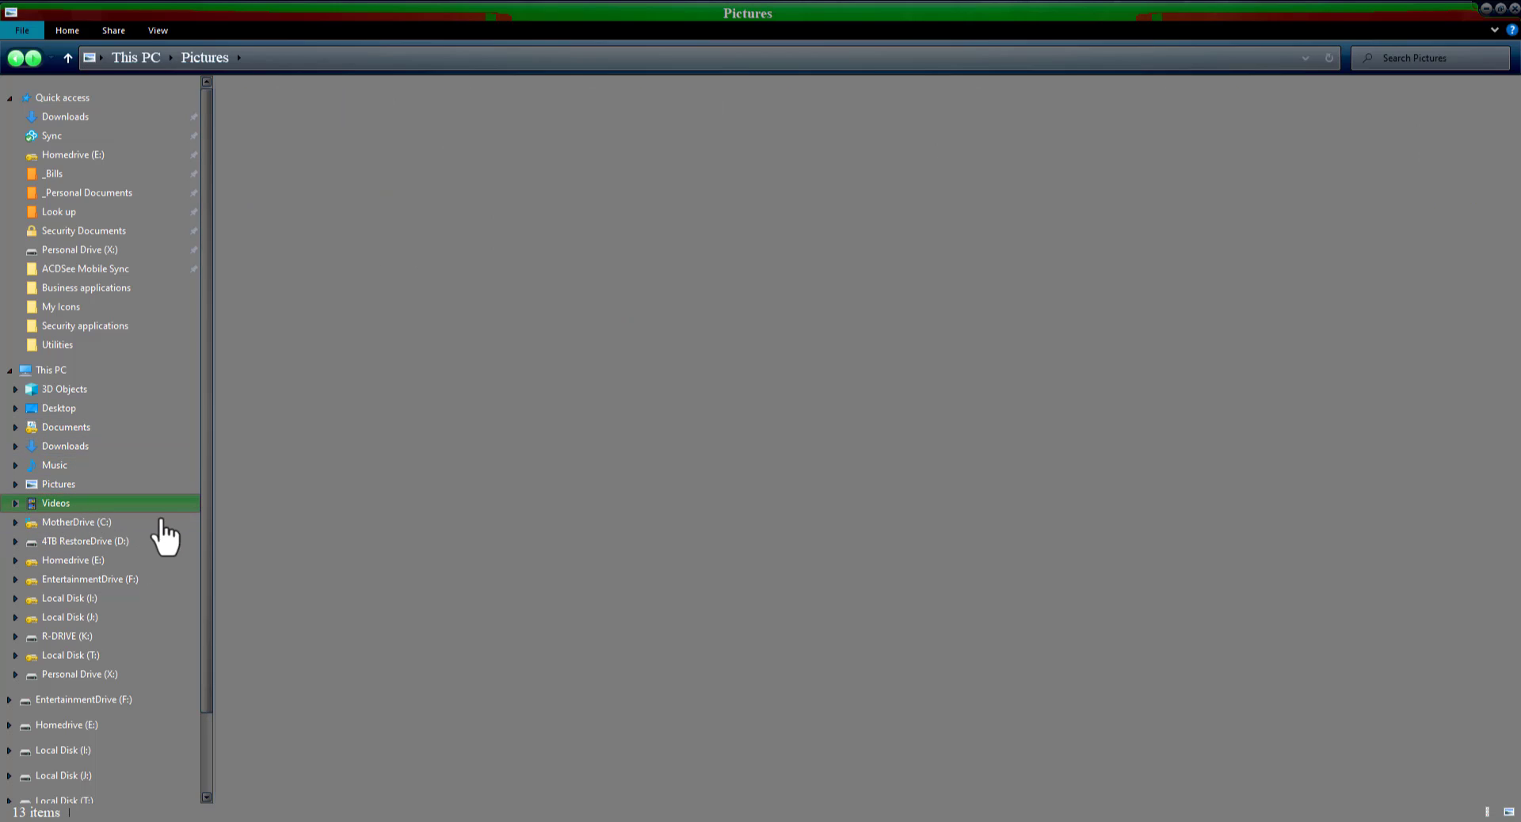
left_click(87, 561)
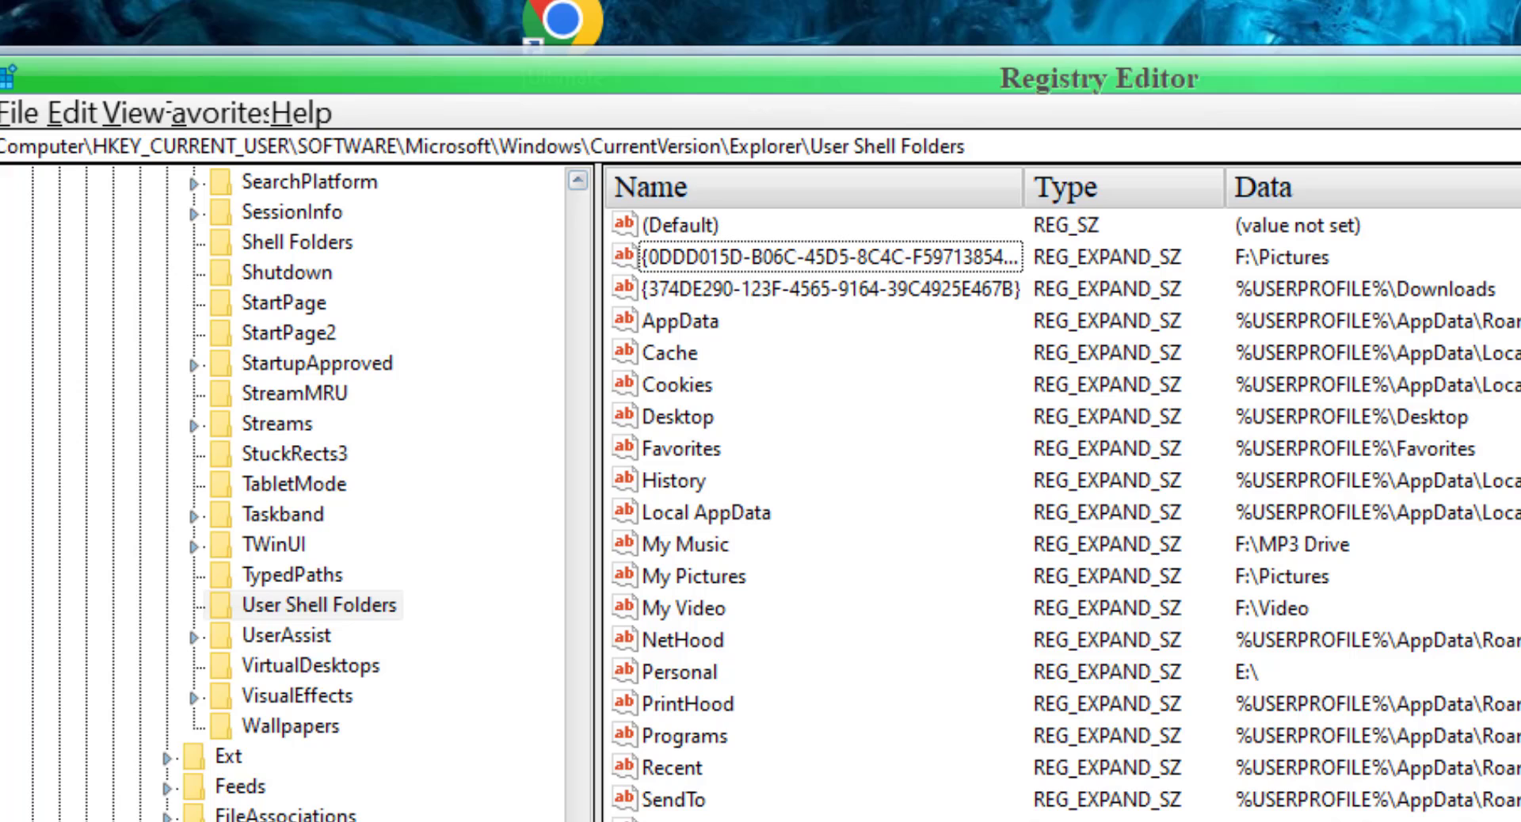
- In Registry Editor, inspect the My Music value under User Shell Folders in its edit dialog and accept its existing path
left_click_drag(577, 697, 621, 238)
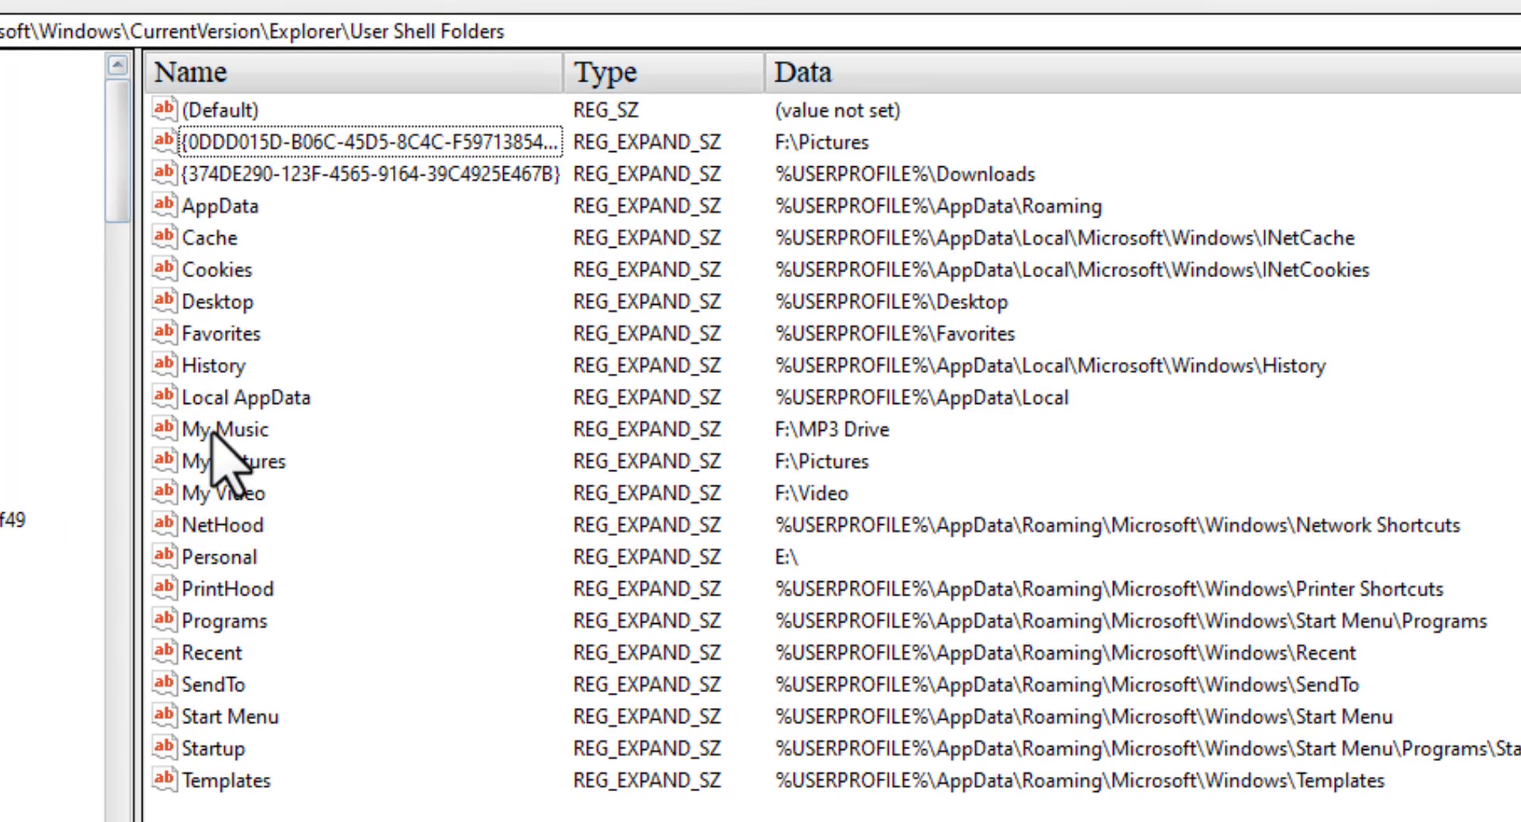
right_click(211, 432)
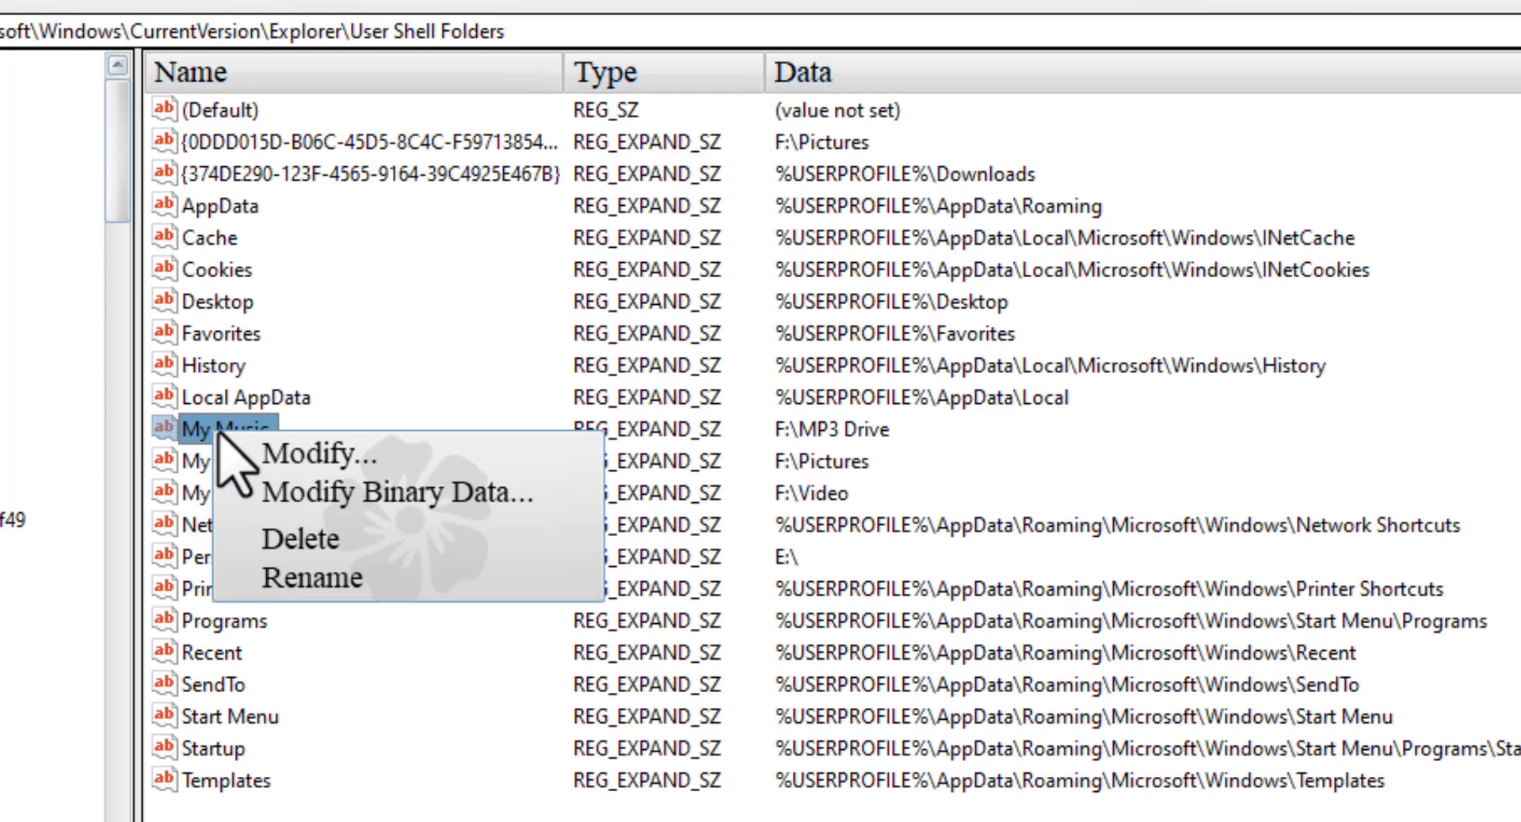
left_click(318, 464)
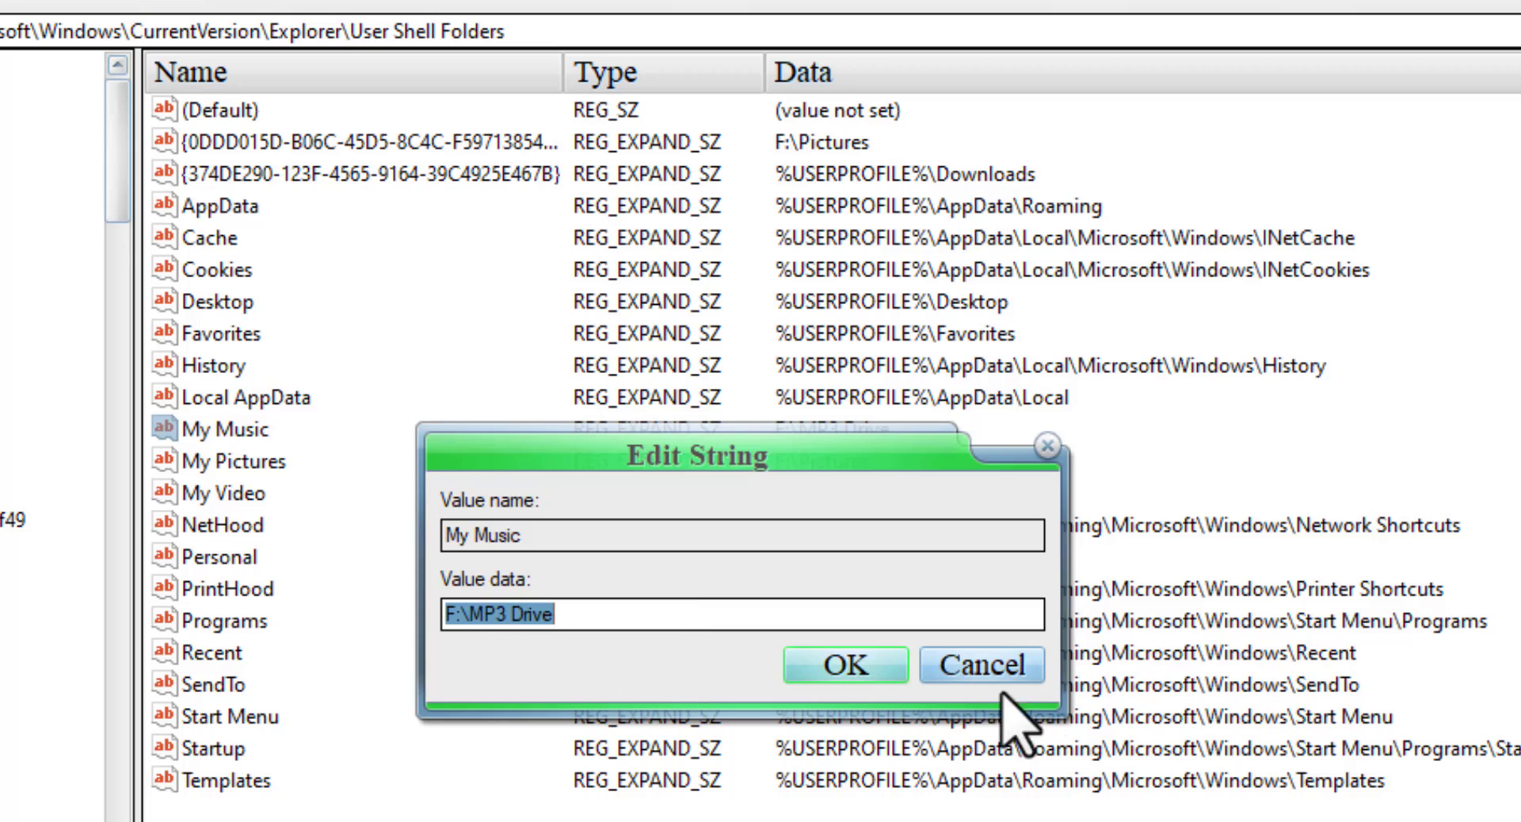
left_click(854, 672)
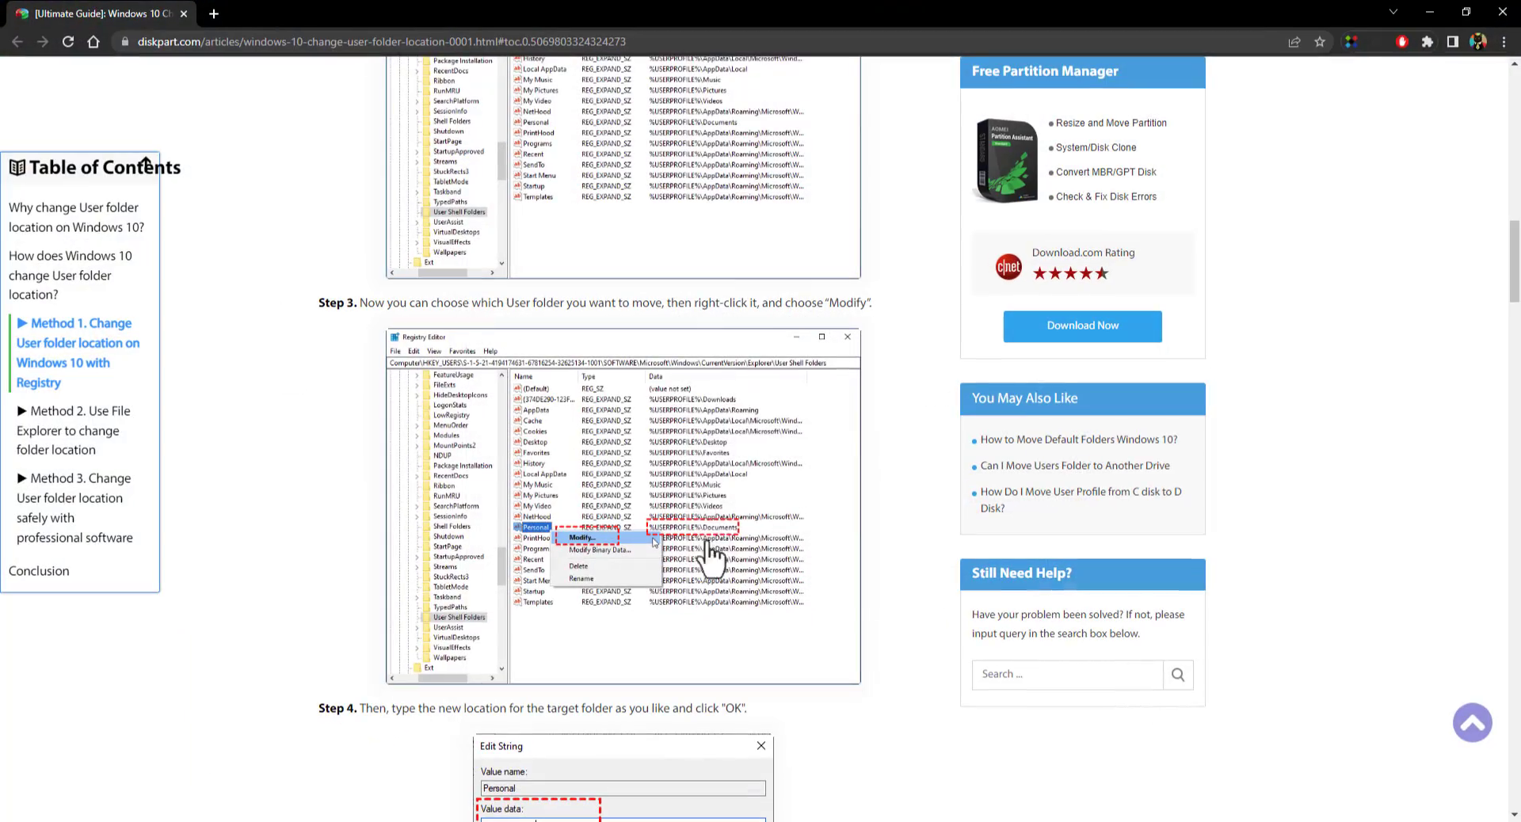
- In Chrome, review the diskpart.com guide's introduction and its registry method for changing the Windows 10 user folder location
scroll(696, 347, "up", 15)
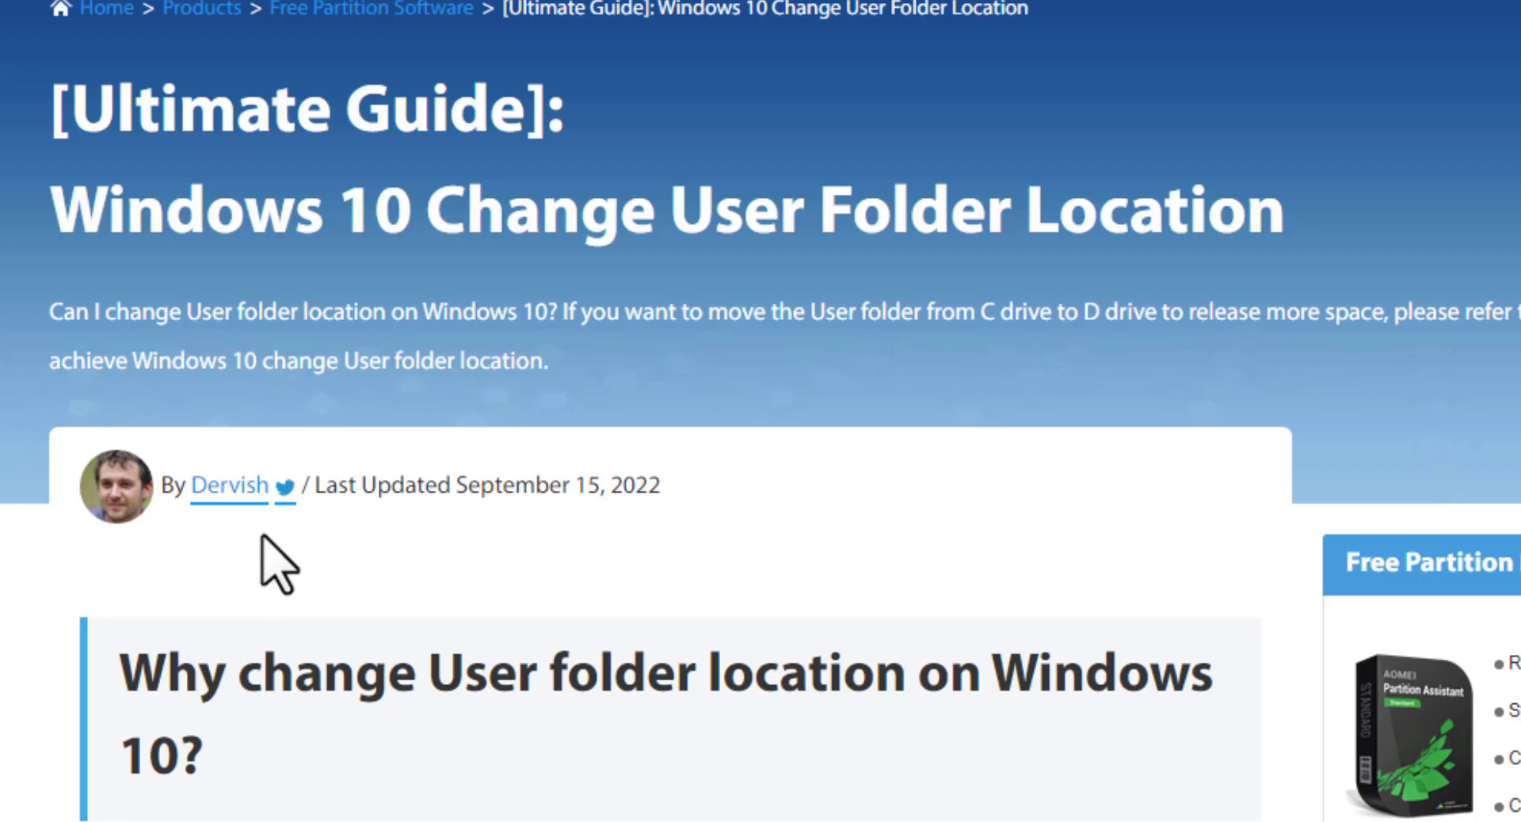
scroll(270, 546, "down", 10)
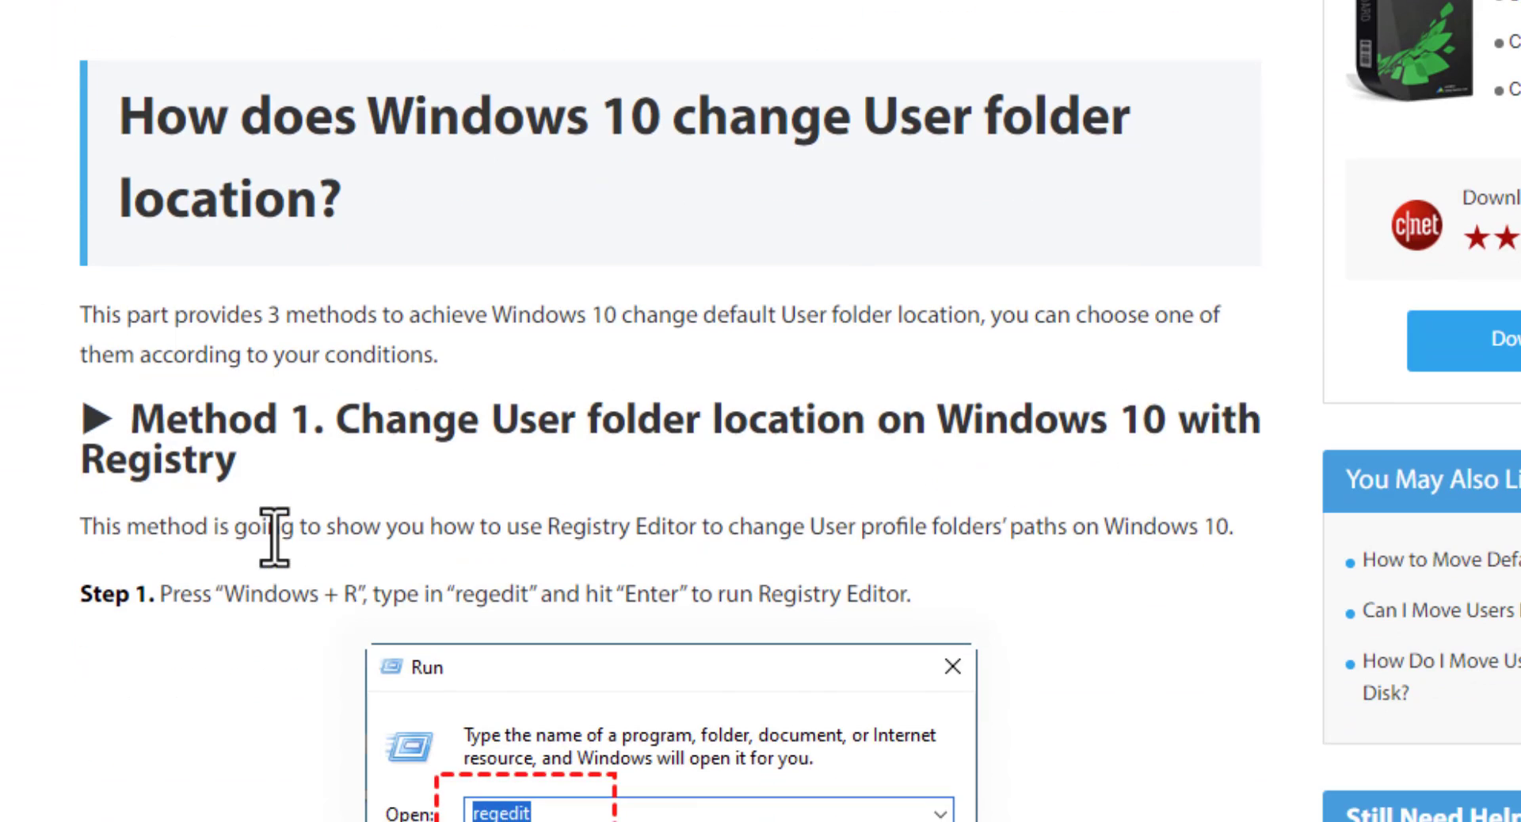
scroll(274, 536, "down", 7)
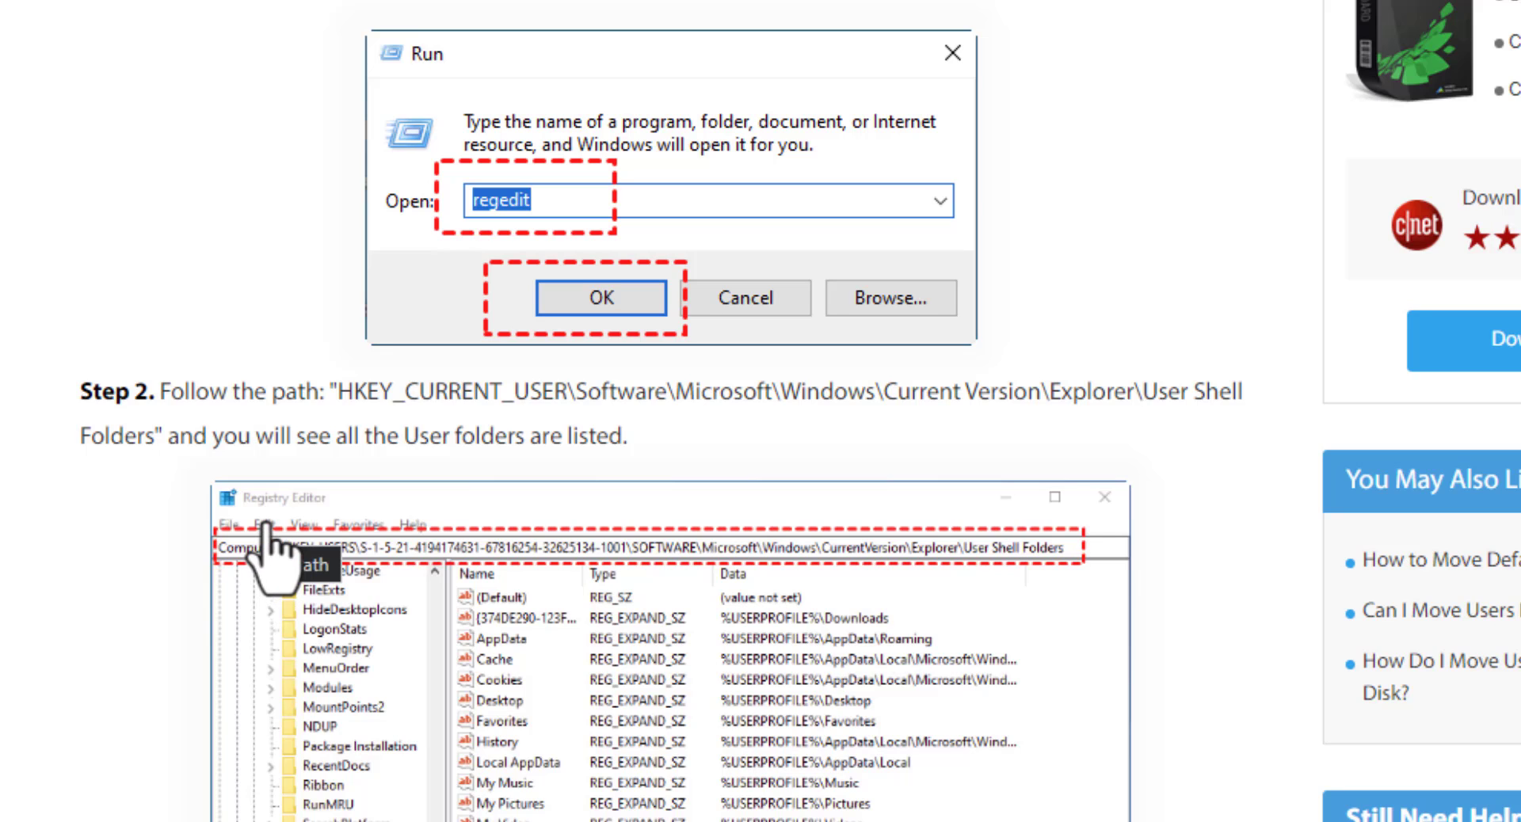
scroll(269, 546, "up", 15)
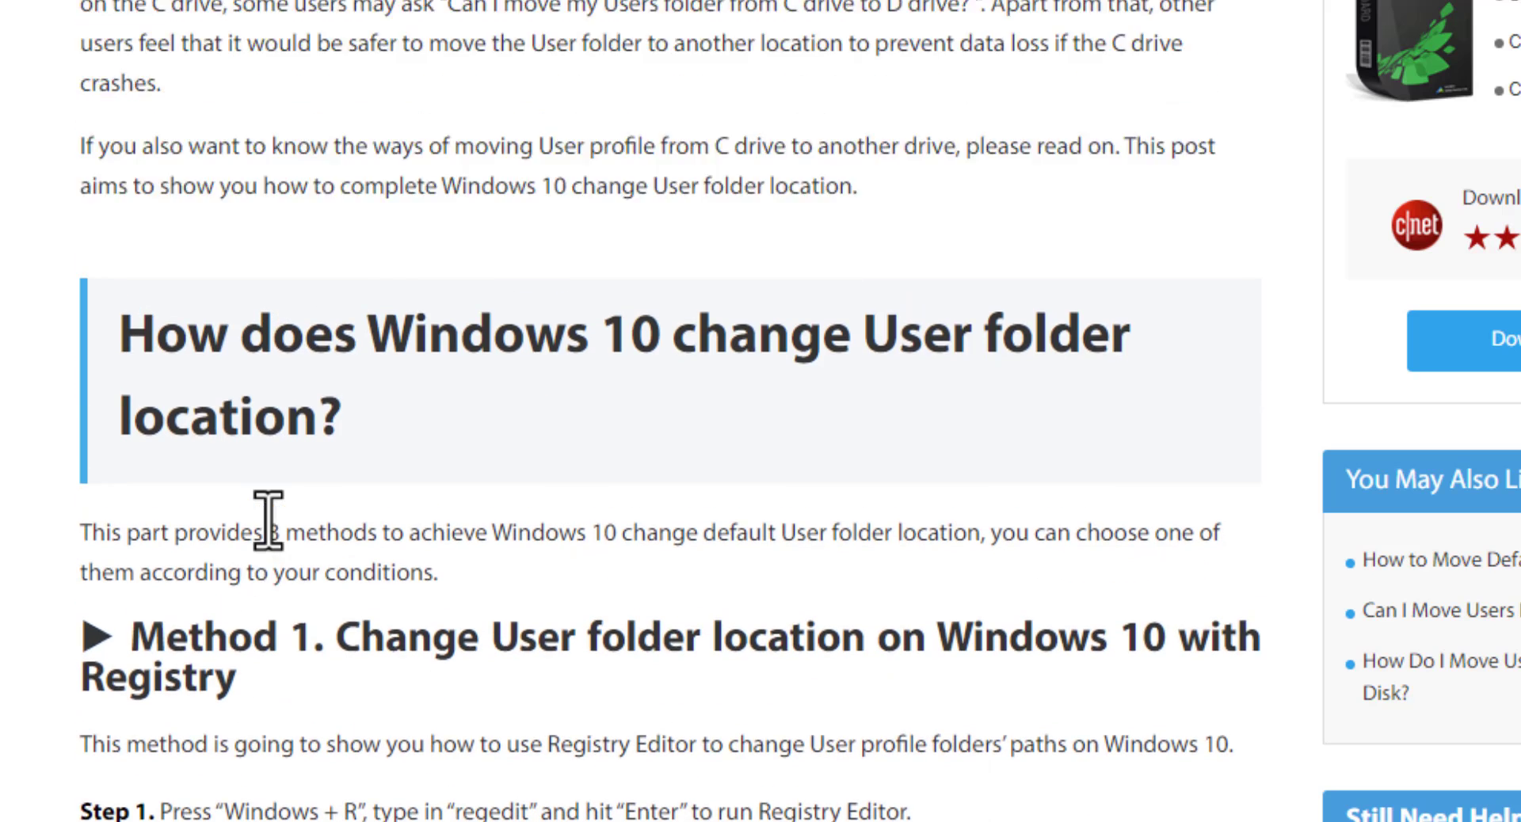
scroll(267, 519, "up", 2)
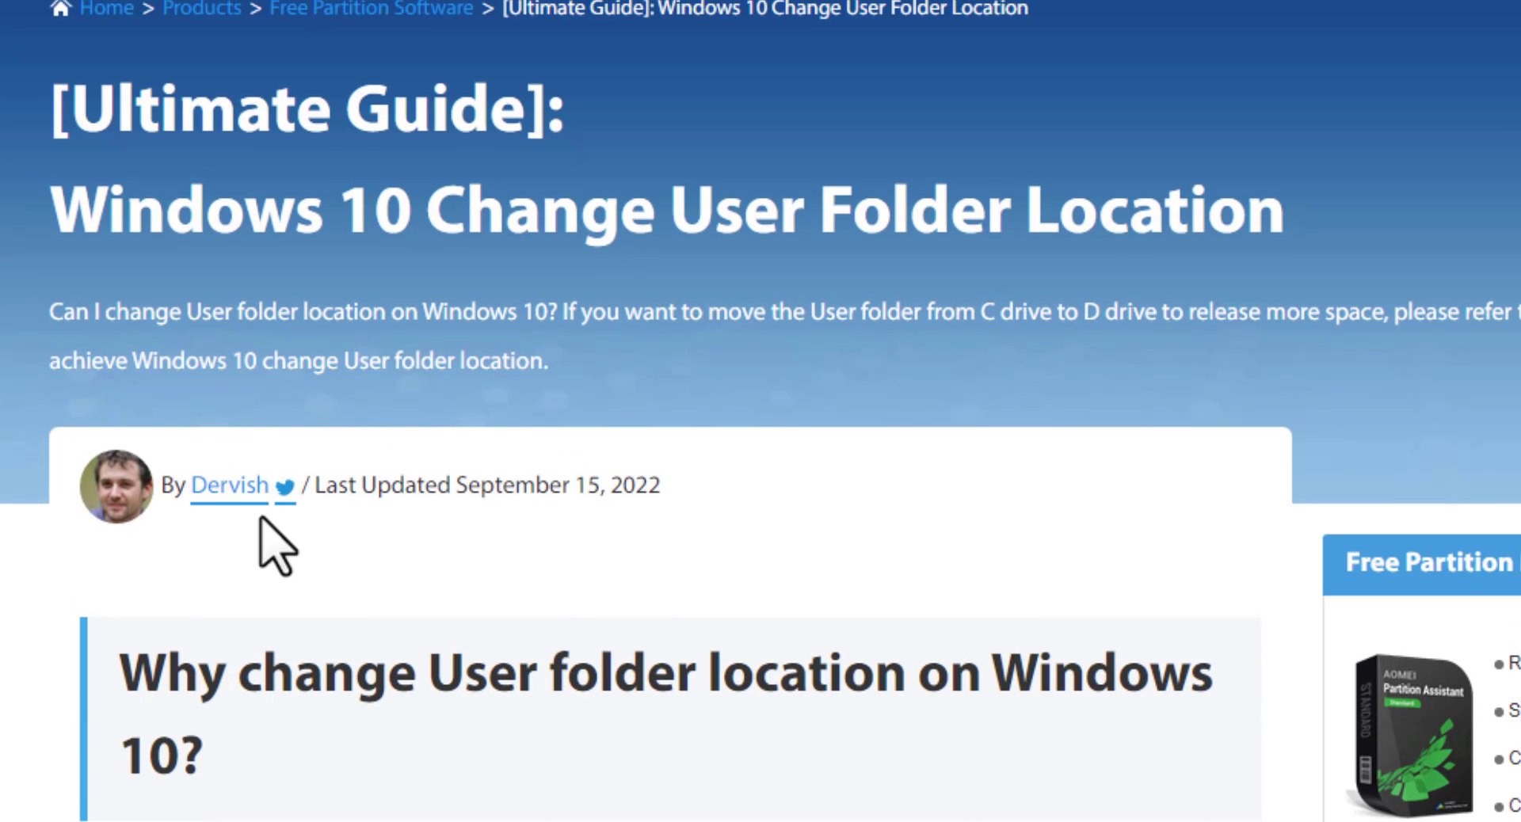